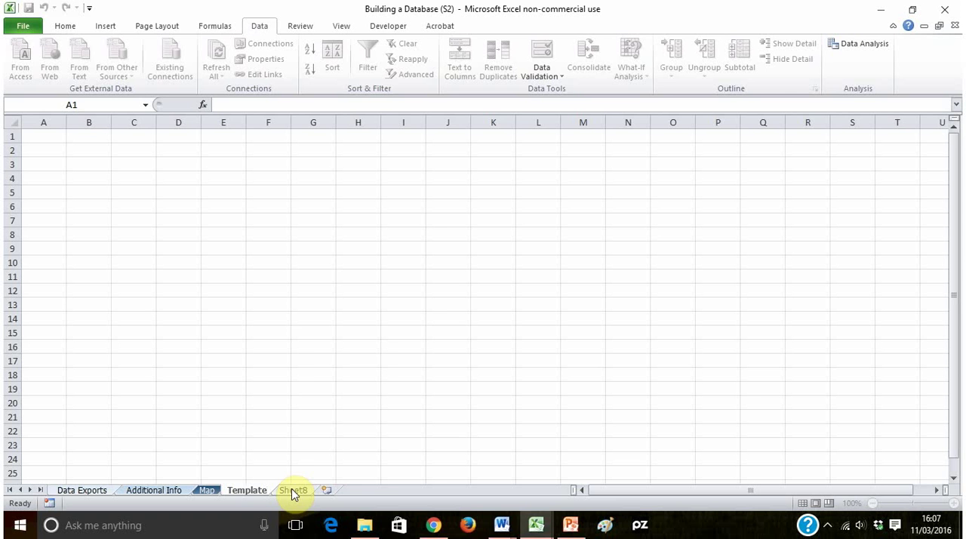
- Rename Sheet8 as Database and move the Map sheet to the end, after the Database sheet
{"action": "left_click", "coordinate": [291, 488]}
{"action": "right_click", "coordinate": [293, 488]}
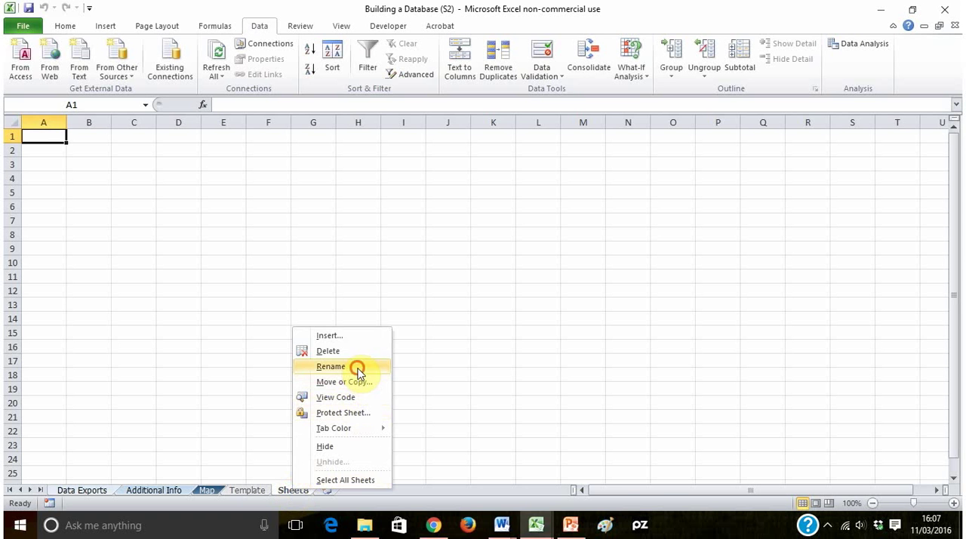
{"action": "left_click", "coordinate": [357, 367]}
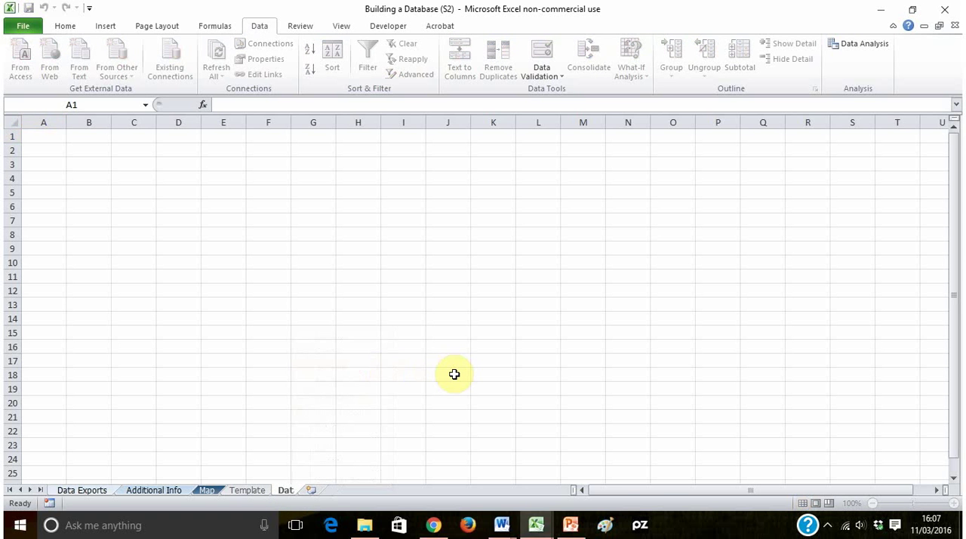
{"action": "left_click", "coordinate": [332, 362]}
{"action": "left_click", "coordinate": [255, 491]}
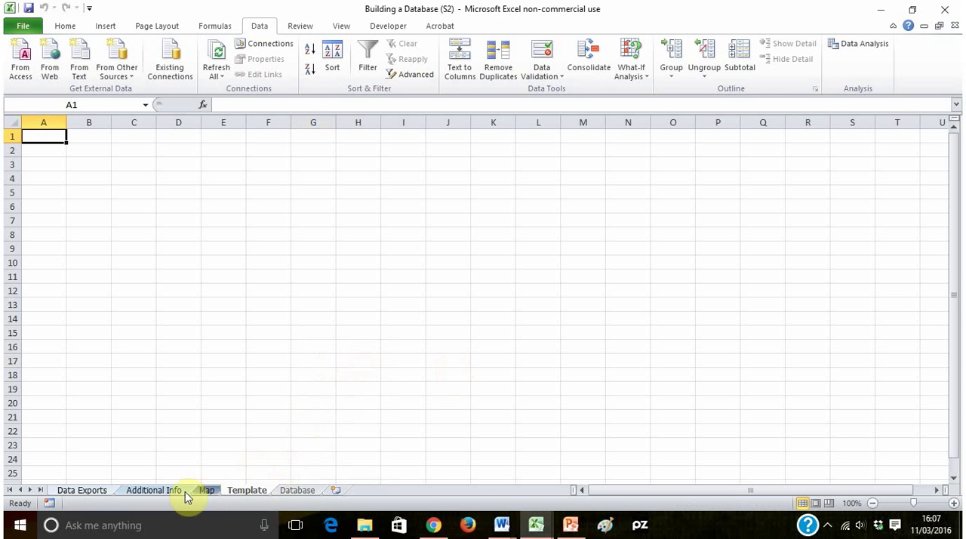
{"action": "left_click_drag", "start_coordinate": [206, 490], "coordinate": [345, 491]}
- Review the lists on the Additional Info sheet and the Session 1 table on Data Exports, comparing the database headings with the exported columns
{"action": "left_click", "coordinate": [149, 489]}
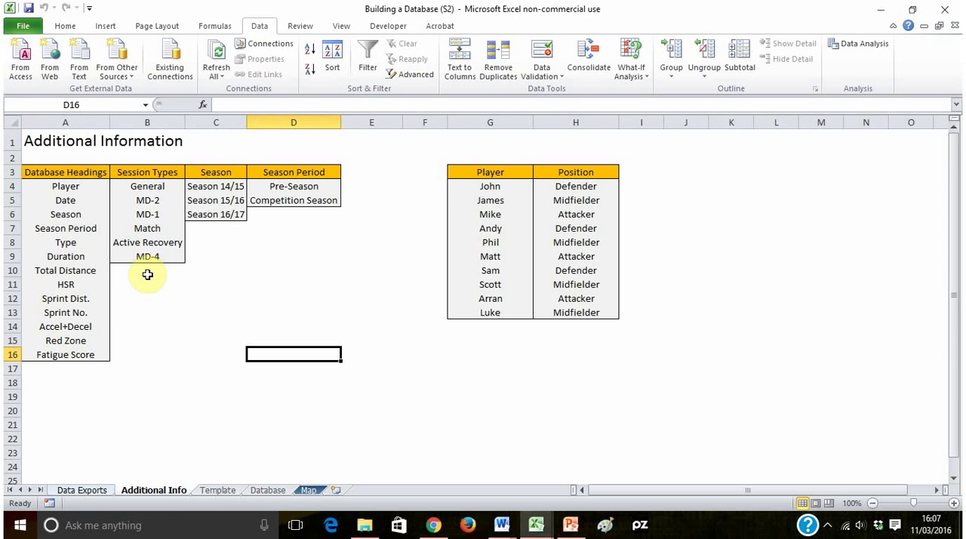
{"action": "left_click_drag", "start_coordinate": [138, 284], "coordinate": [173, 354]}
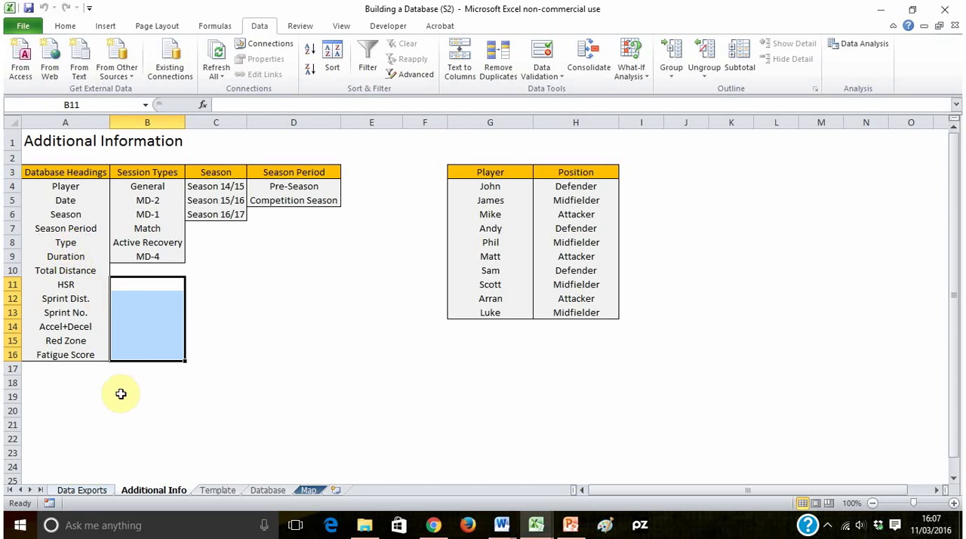
{"action": "left_click", "coordinate": [81, 490]}
{"action": "left_click_drag", "start_coordinate": [133, 165], "coordinate": [403, 303]}
{"action": "left_click_drag", "start_coordinate": [89, 169], "coordinate": [403, 309]}
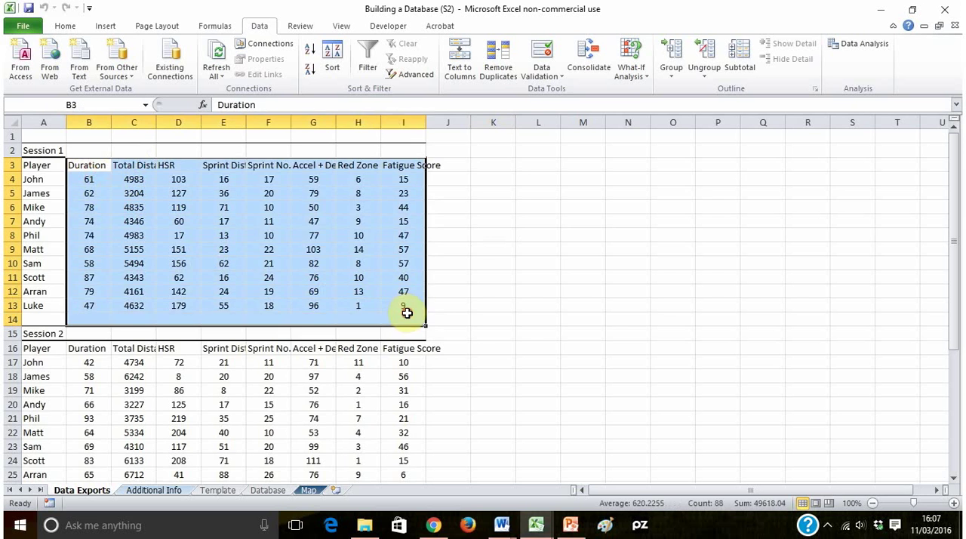
{"action": "left_click", "coordinate": [494, 319]}
{"action": "left_click", "coordinate": [149, 490]}
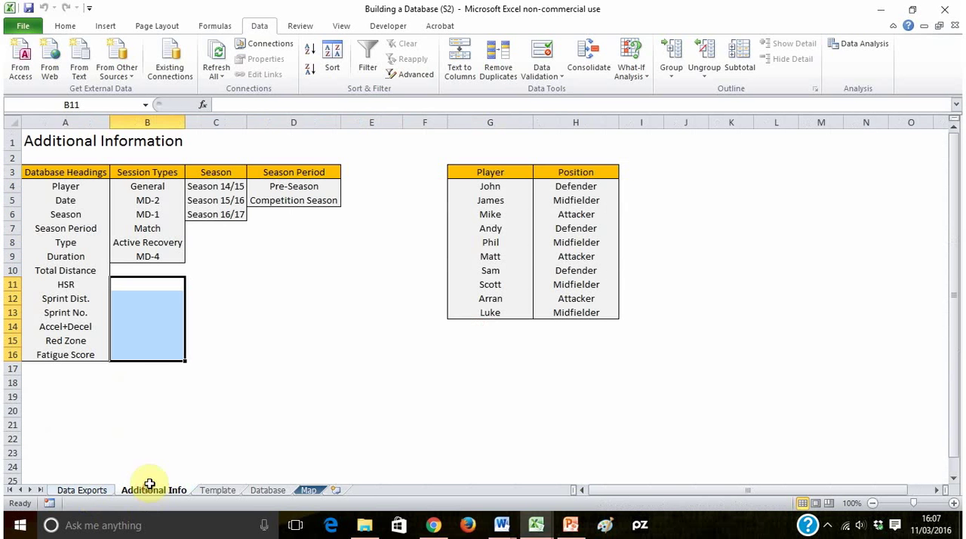
{"action": "left_click", "coordinate": [70, 187]}
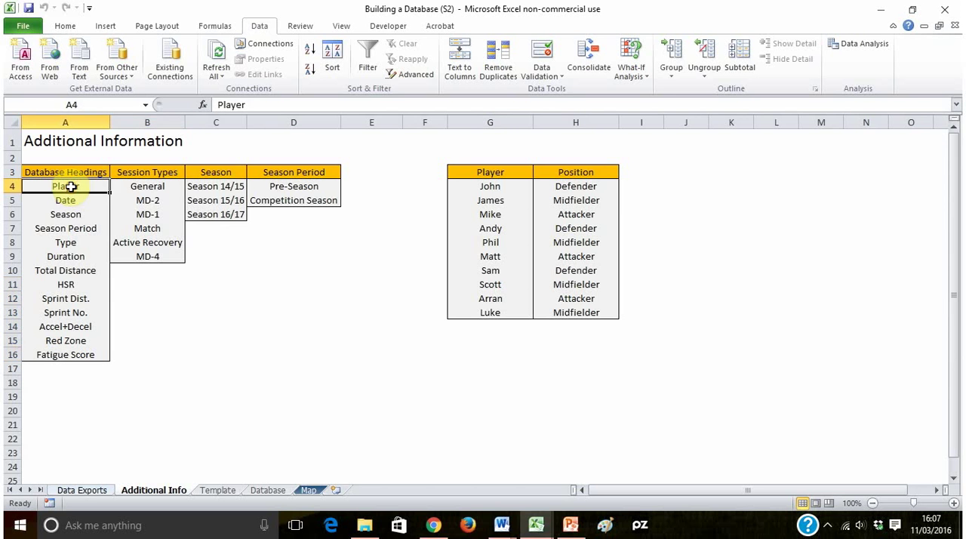
{"action": "left_click_drag", "start_coordinate": [68, 202], "coordinate": [75, 257]}
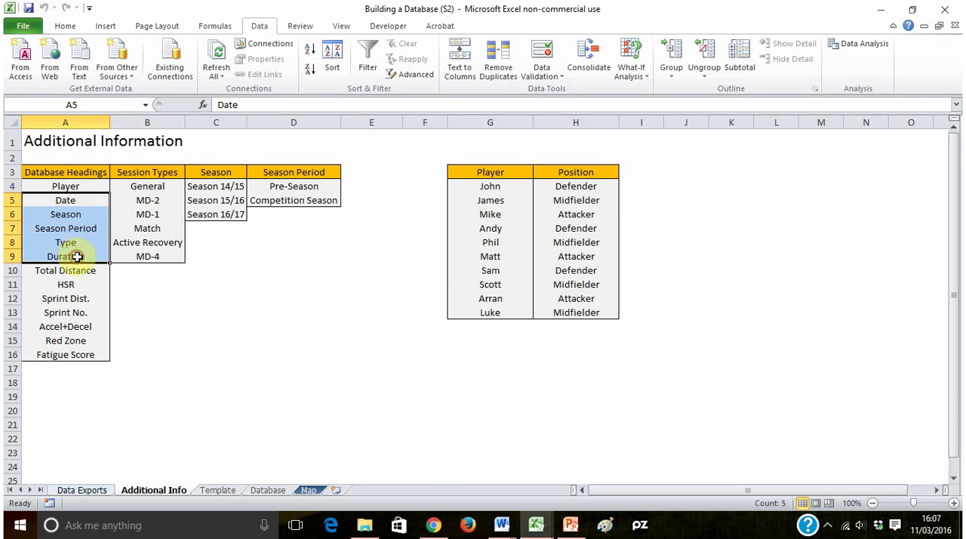
{"action": "left_click", "coordinate": [132, 307]}
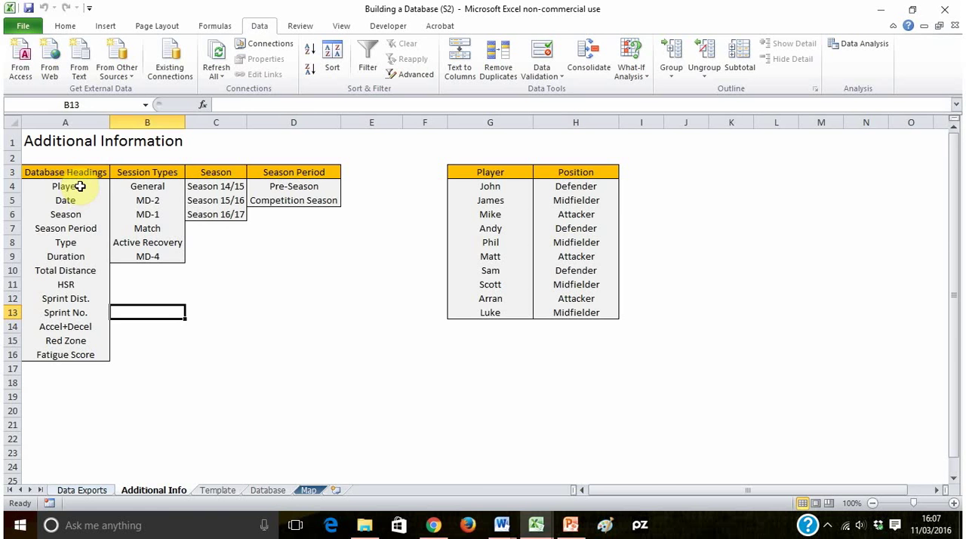
- Copy the database headings from Player to Fatigue Score on Additional Info and paste them transposed into the Database sheet starting at A1
{"action": "left_click_drag", "start_coordinate": [79, 187], "coordinate": [65, 351]}
{"action": "key", "text": "ctrl+c"}
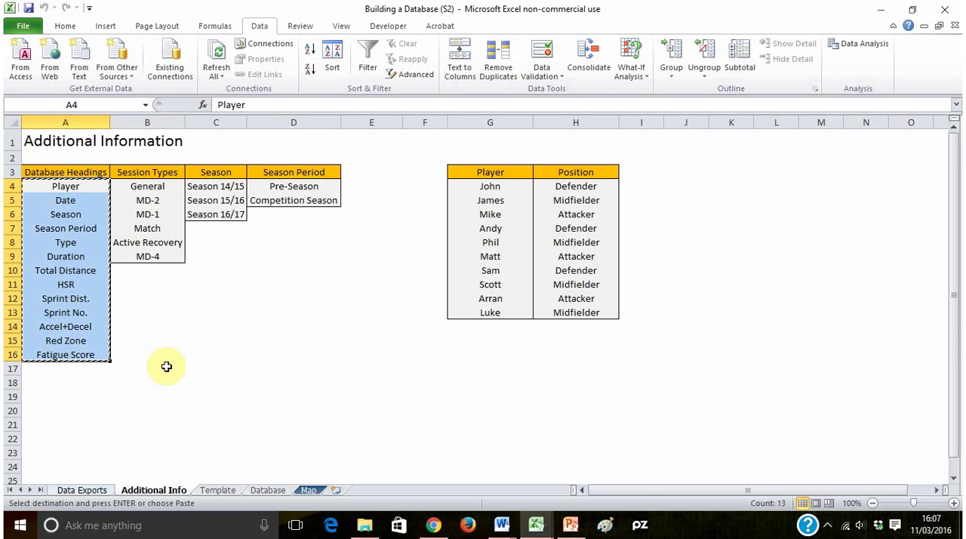
{"action": "left_click", "coordinate": [266, 490]}
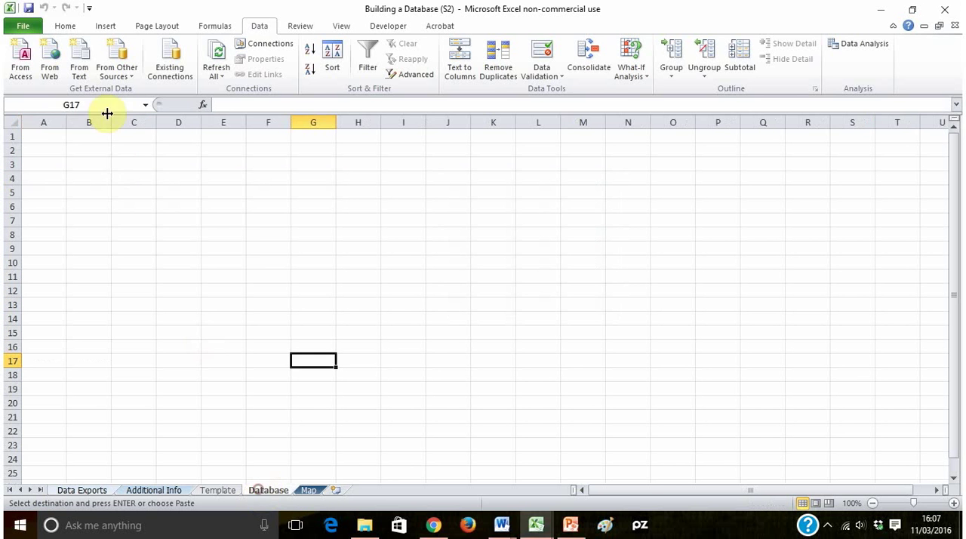
{"action": "left_click", "coordinate": [40, 134]}
{"action": "left_click", "coordinate": [65, 26]}
{"action": "left_click", "coordinate": [19, 72]}
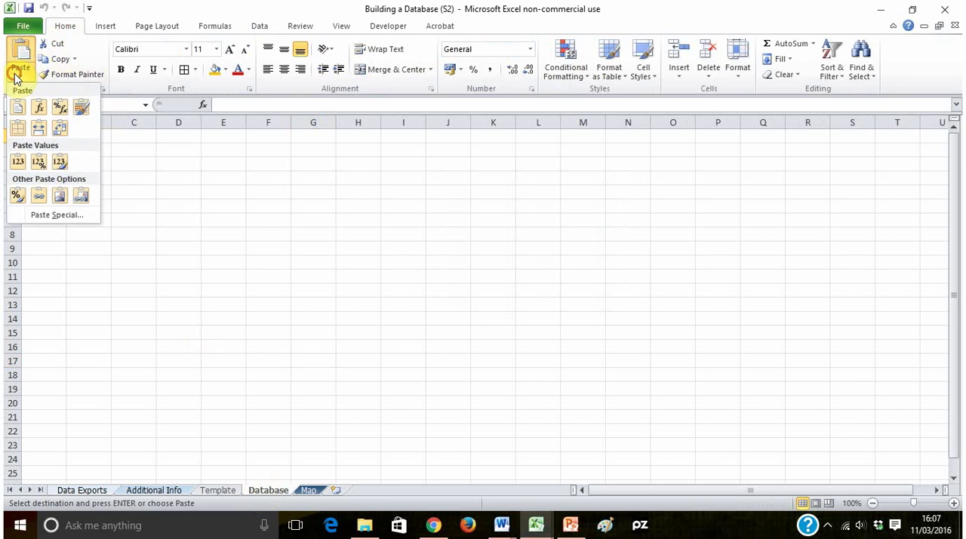
{"action": "left_click", "coordinate": [60, 132]}
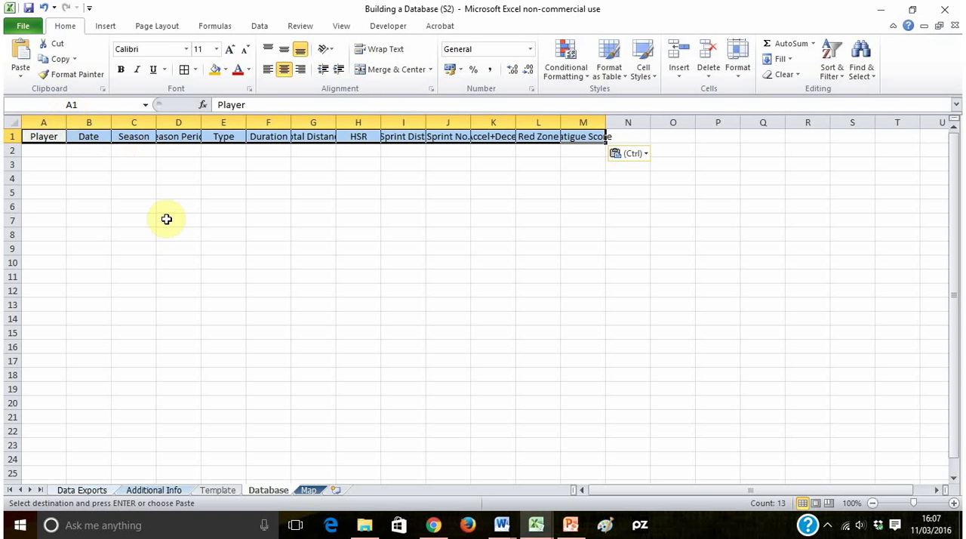
{"action": "left_click", "coordinate": [166, 219]}
- Auto-fit the widths of columns A to M on the Database sheet to their headings
{"action": "left_click_drag", "start_coordinate": [49, 121], "coordinate": [608, 128]}
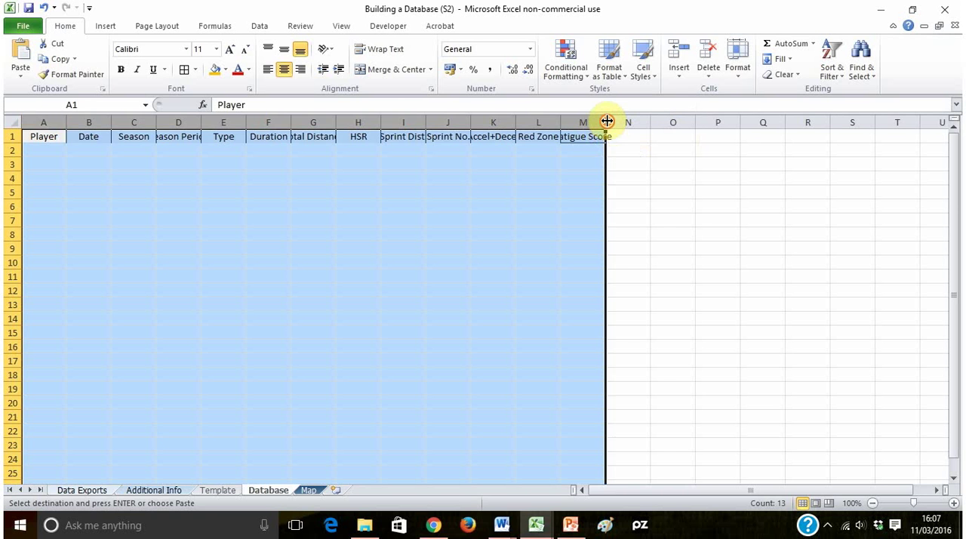
{"action": "double_click", "coordinate": [607, 122]}
{"action": "left_click", "coordinate": [332, 248]}
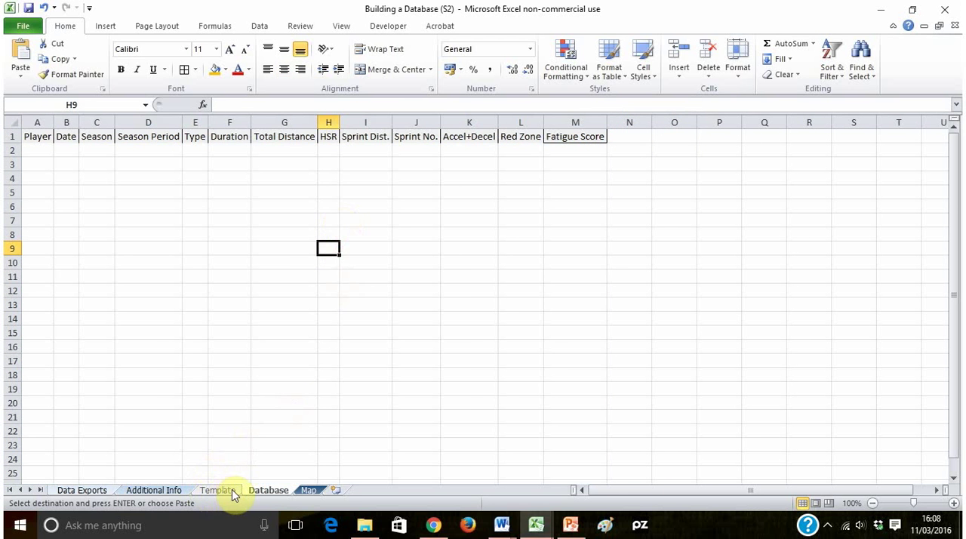
- Copy the Session 1 table A3:I13 from Data Exports and paste it as values into the Template sheet at B2
{"action": "left_click", "coordinate": [231, 492]}
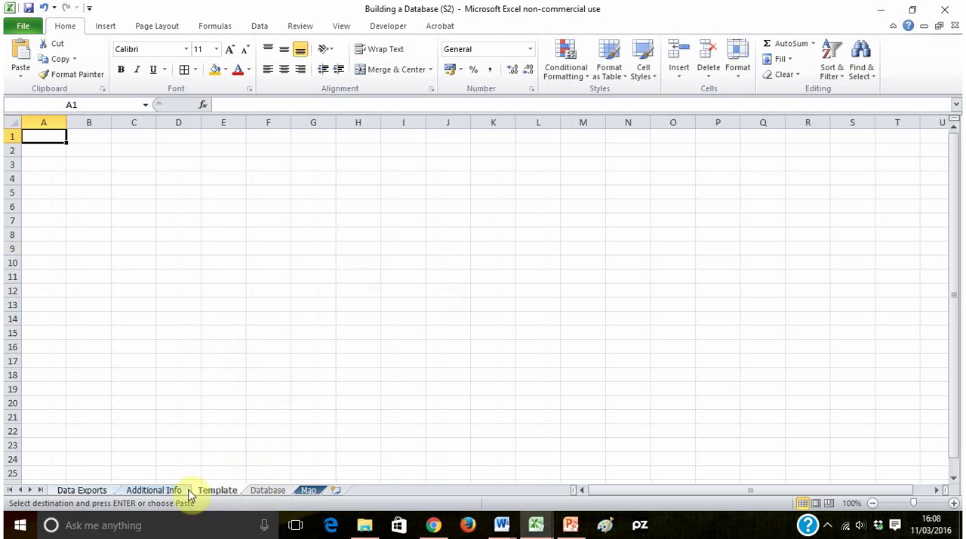
{"action": "left_click", "coordinate": [81, 490]}
{"action": "left_click_drag", "start_coordinate": [49, 164], "coordinate": [406, 302]}
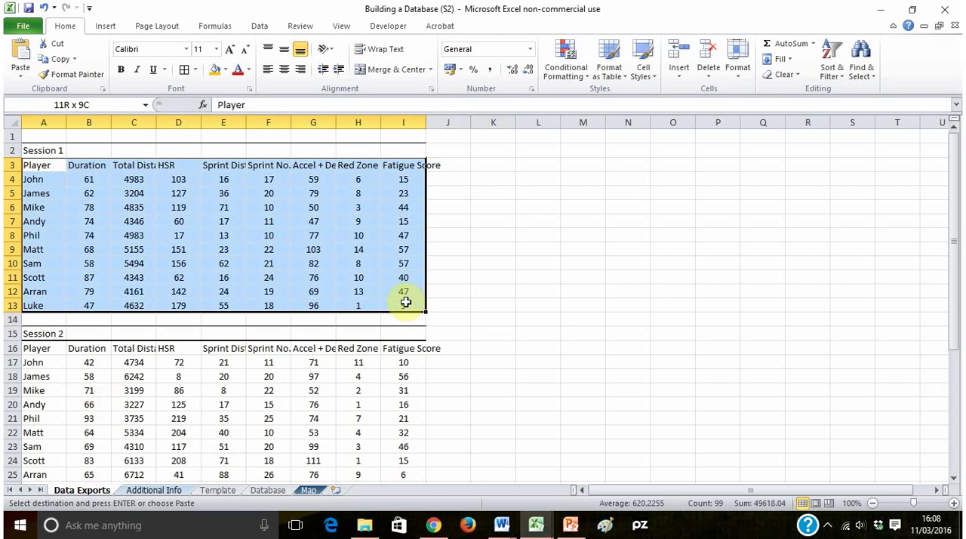
{"action": "left_click", "coordinate": [217, 489]}
{"action": "left_click", "coordinate": [81, 148]}
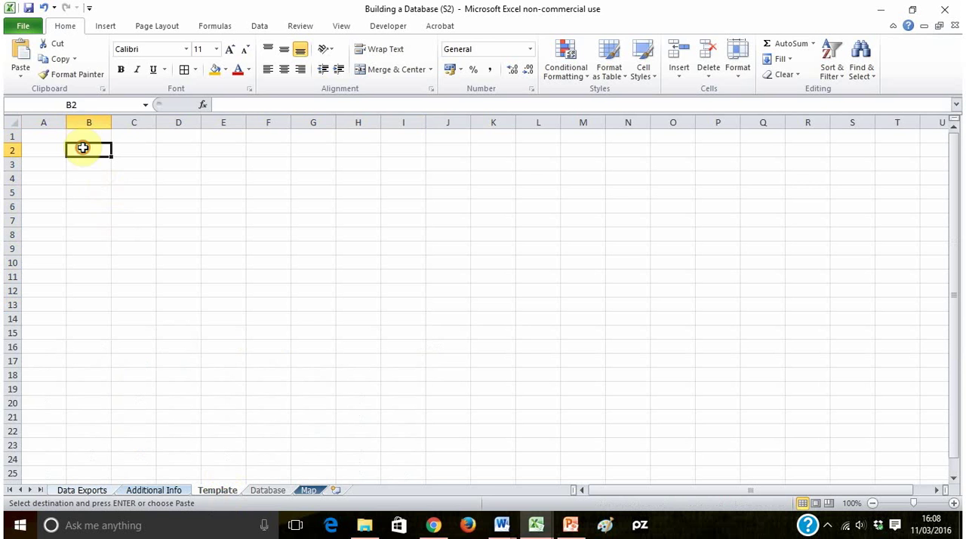
{"action": "left_click", "coordinate": [26, 75]}
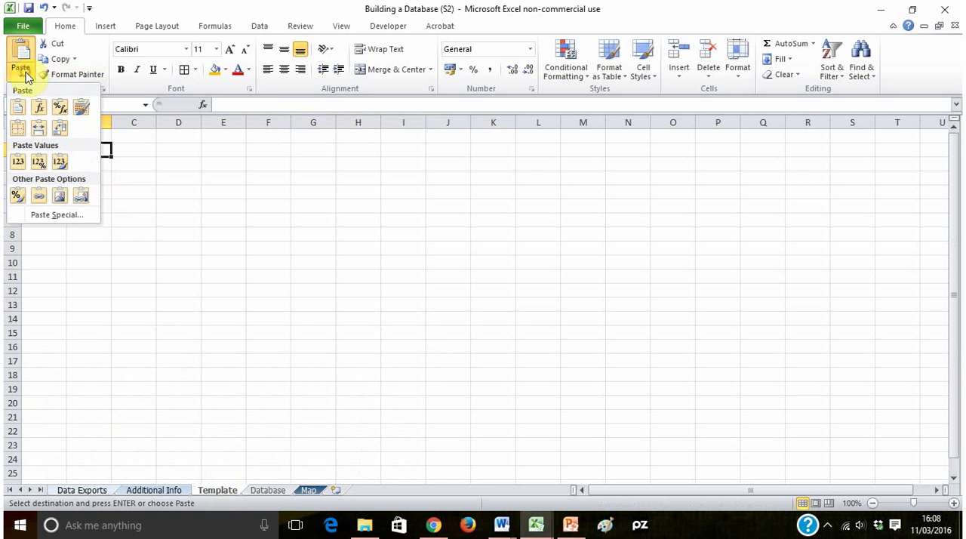
{"action": "left_click", "coordinate": [17, 163]}
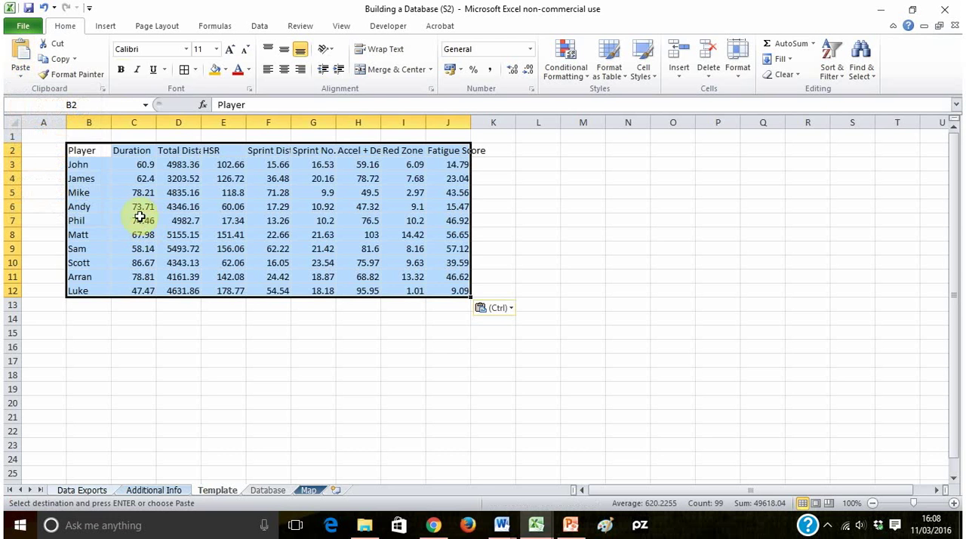
- Put a Thick Box Border around the pasted player table on the Template sheet
{"action": "left_click", "coordinate": [194, 71]}
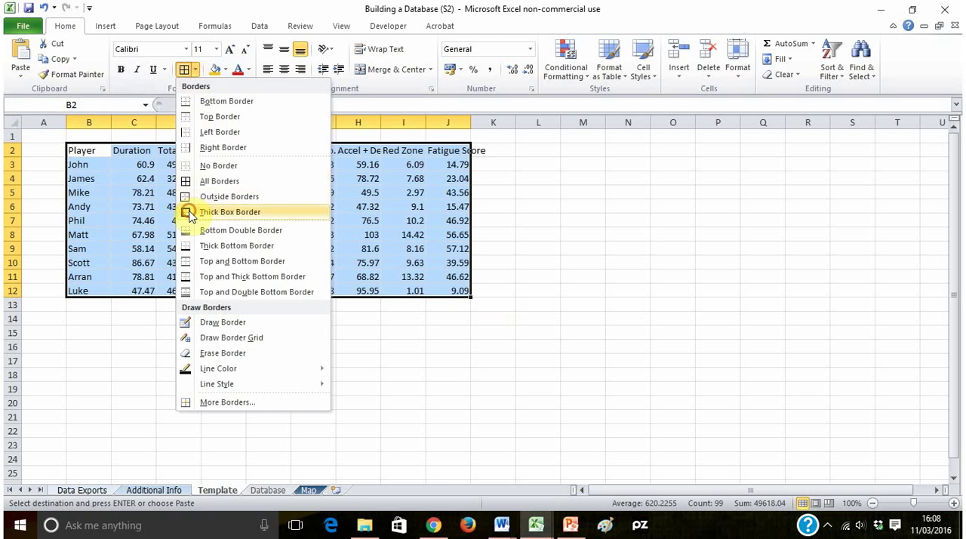
{"action": "left_click", "coordinate": [190, 216]}
{"action": "left_click", "coordinate": [96, 162]}
{"action": "left_click", "coordinate": [82, 150]}
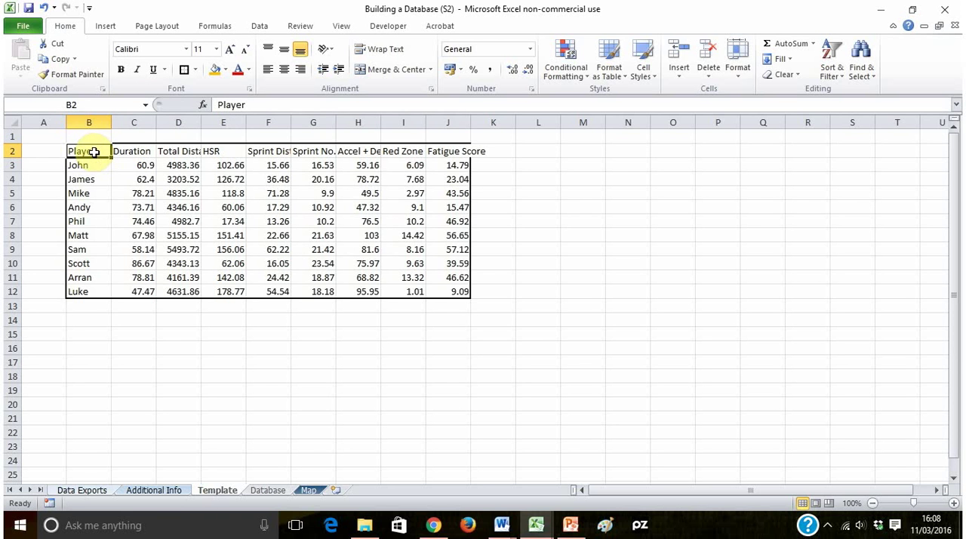
- Insert three blank rows above the player table so its header row starts at row 5
{"action": "left_click_drag", "start_coordinate": [6, 167], "coordinate": [10, 137]}
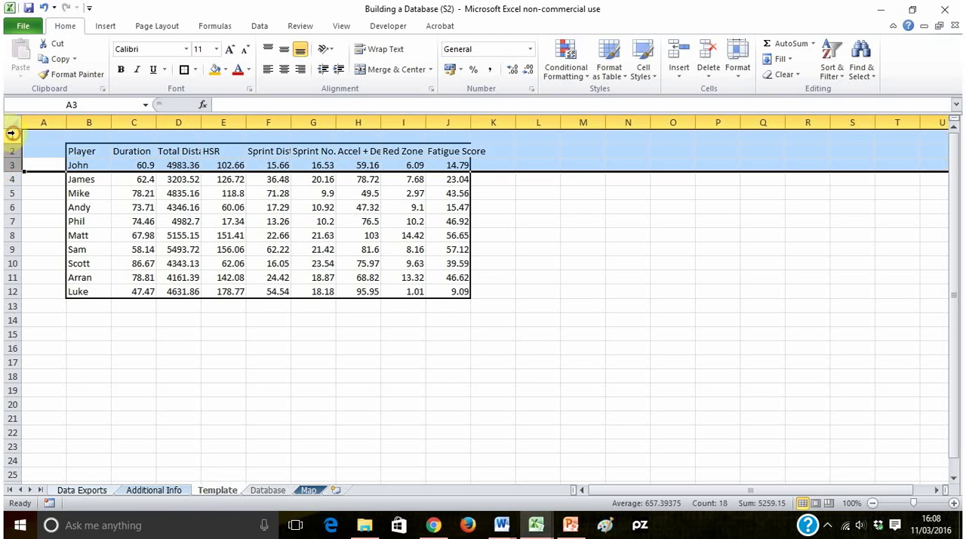
{"action": "right_click", "coordinate": [9, 138]}
{"action": "left_click", "coordinate": [60, 225]}
{"action": "left_click", "coordinate": [227, 234]}
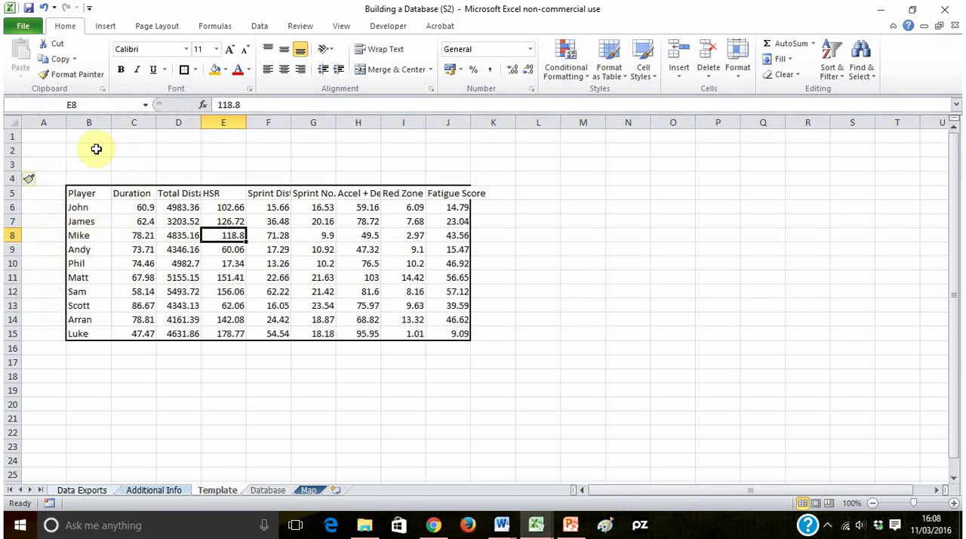
{"action": "left_click", "coordinate": [90, 193]}
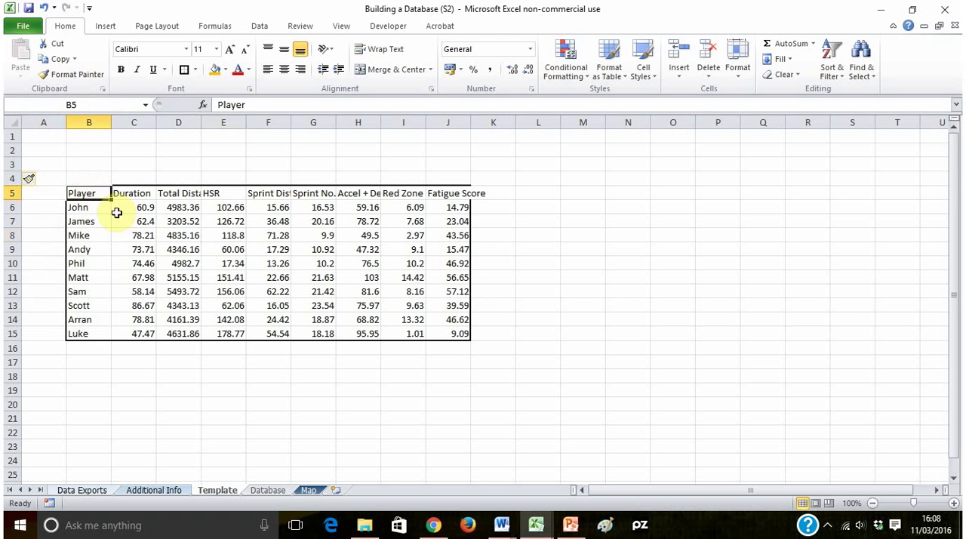
{"action": "left_click", "coordinate": [550, 259]}
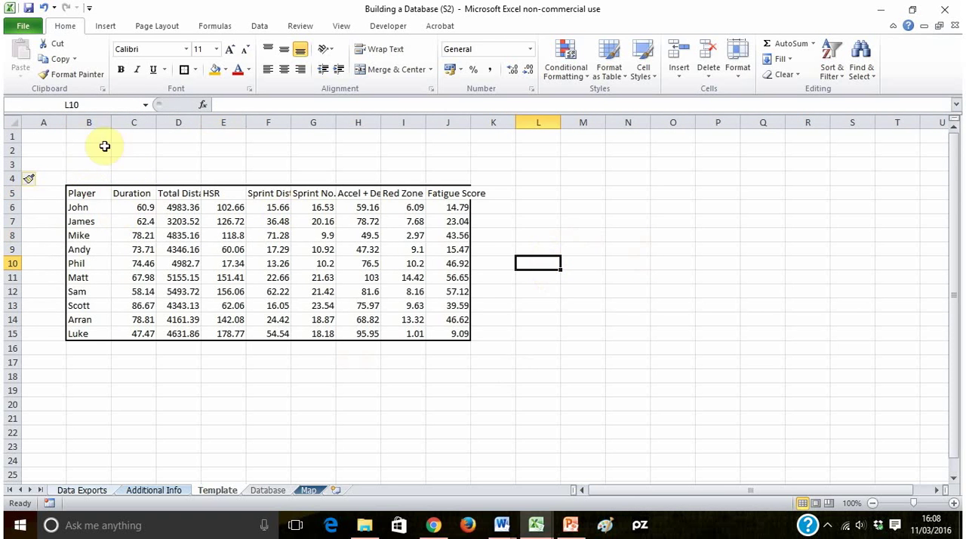
- Copy the Date, Season, Season Period and Type headings from the Database sheet and paste them into the Template sheet at B2
{"action": "left_click_drag", "start_coordinate": [82, 150], "coordinate": [227, 153]}
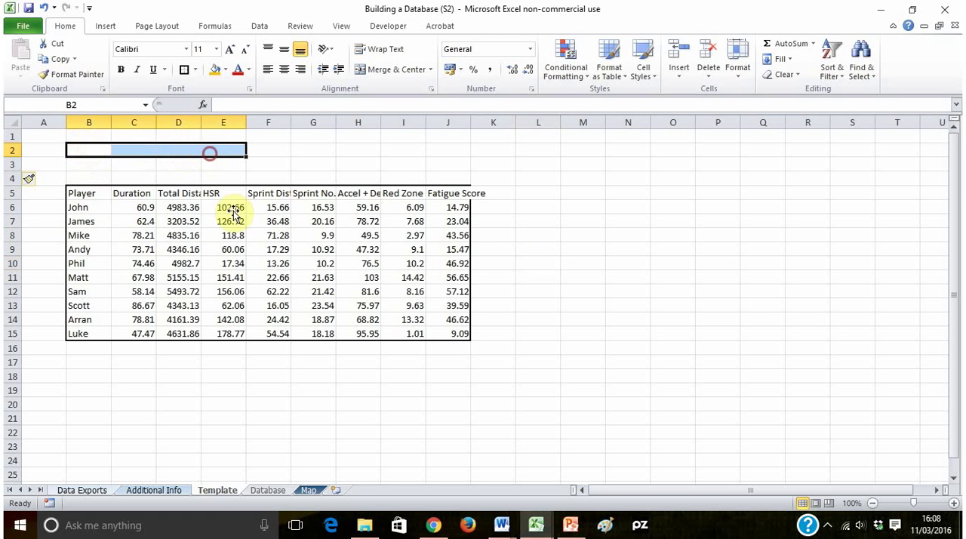
{"action": "left_click", "coordinate": [227, 277]}
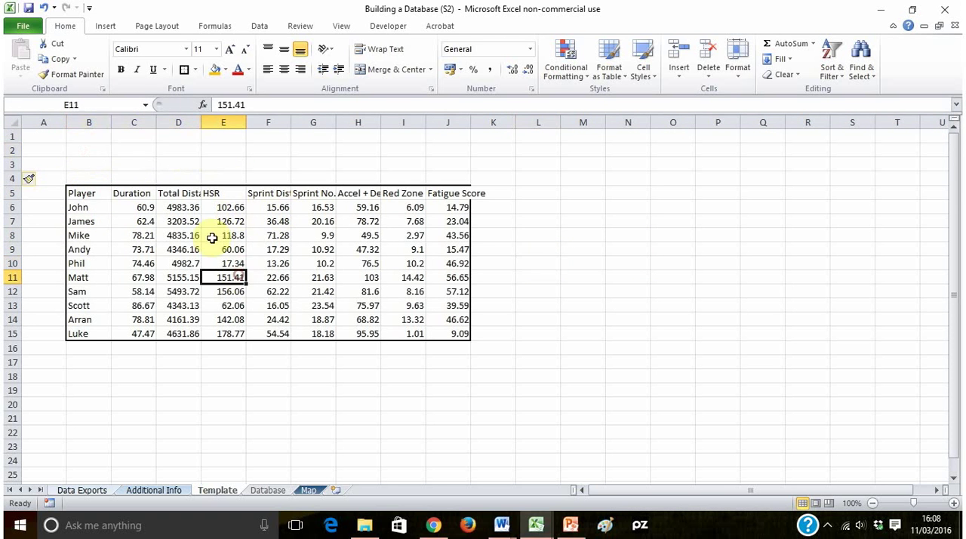
{"action": "left_click", "coordinate": [267, 490]}
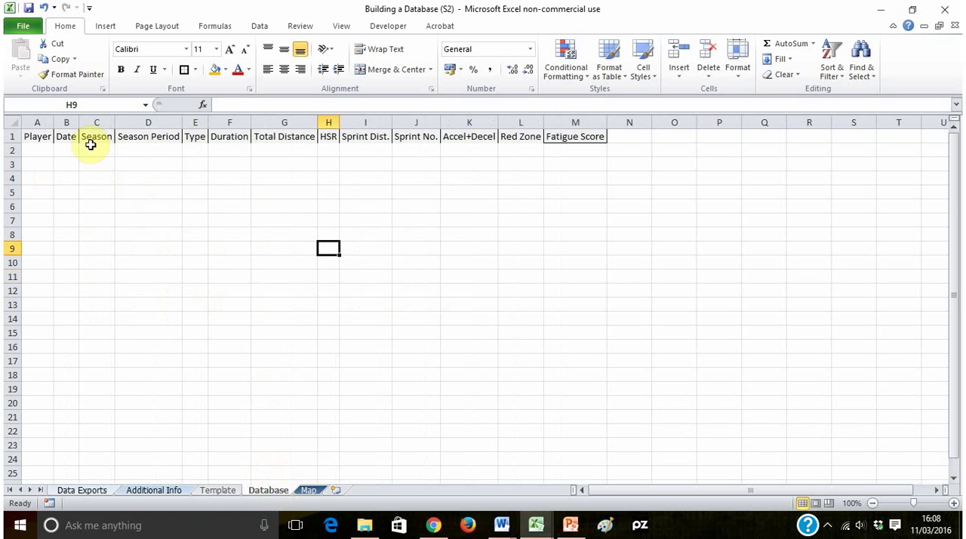
{"action": "left_click_drag", "start_coordinate": [67, 136], "coordinate": [196, 137]}
{"action": "key", "text": "ctrl+c"}
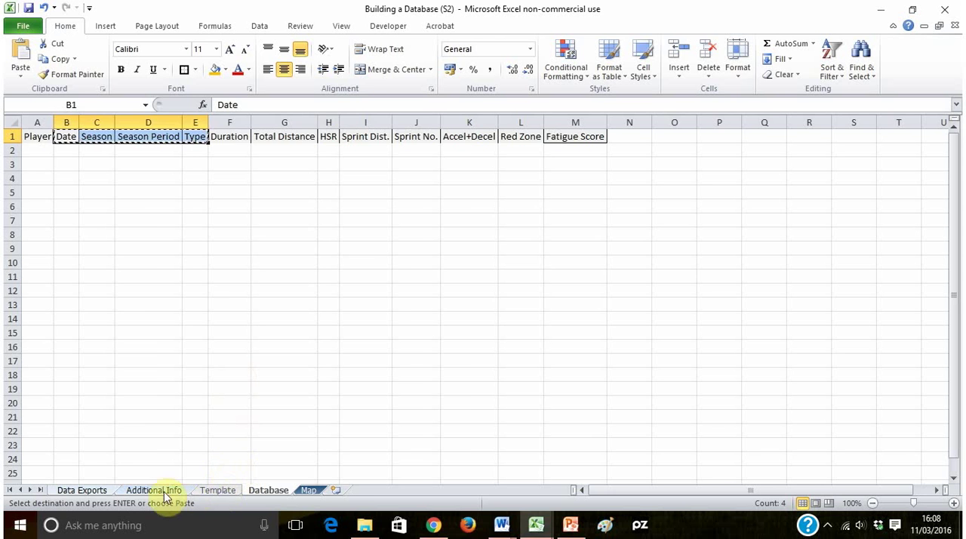
{"action": "left_click", "coordinate": [217, 491]}
{"action": "left_click", "coordinate": [89, 149]}
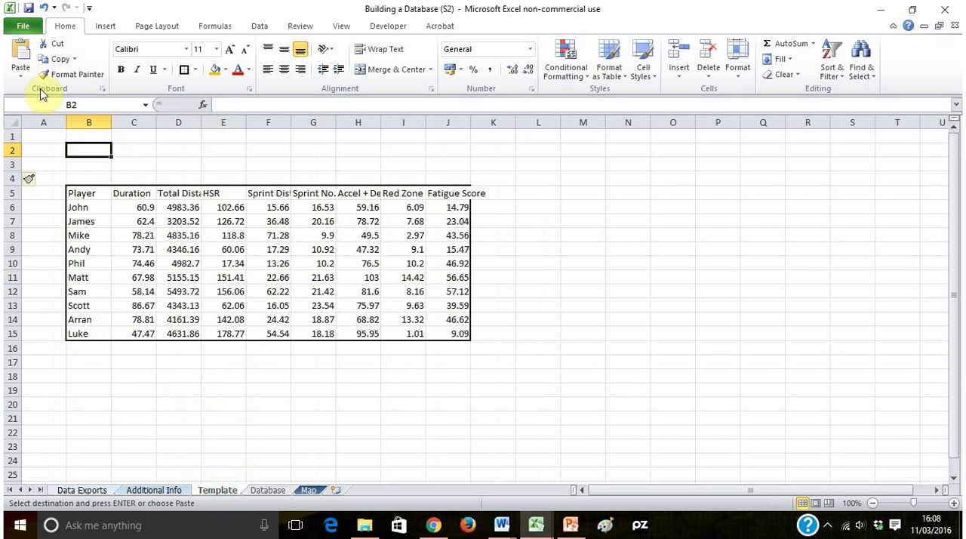
{"action": "left_click", "coordinate": [19, 51]}
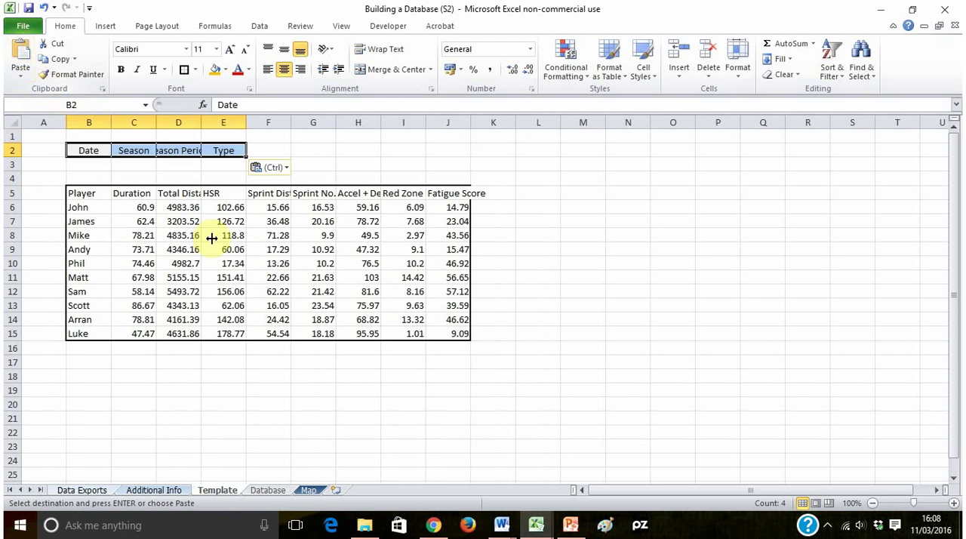
{"action": "left_click", "coordinate": [229, 317]}
- AutoFit the widths of columns B to E on the Template sheet so their headings fit
{"action": "left_click_drag", "start_coordinate": [96, 148], "coordinate": [241, 150]}
{"action": "double_click", "coordinate": [247, 122]}
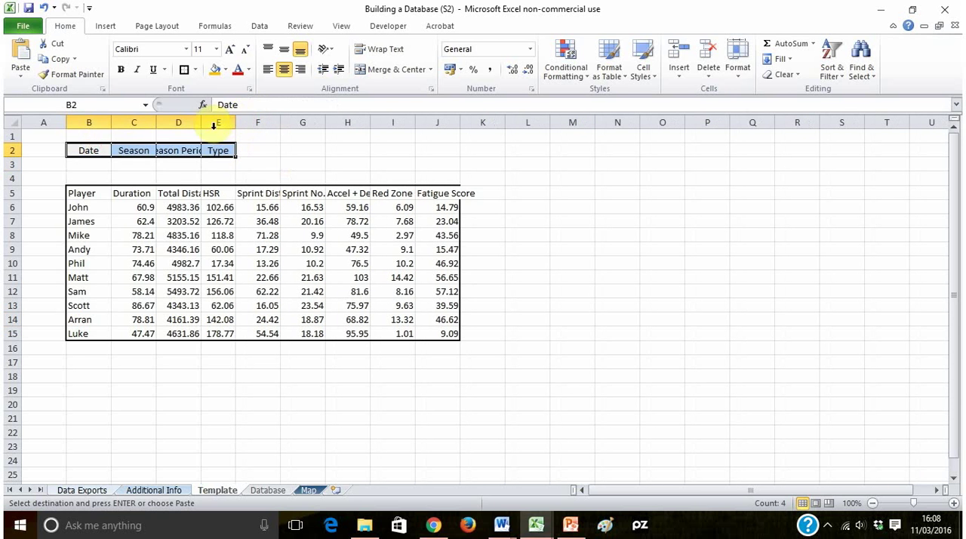
{"action": "left_click", "coordinate": [254, 176]}
{"action": "left_click_drag", "start_coordinate": [89, 121], "coordinate": [205, 125]}
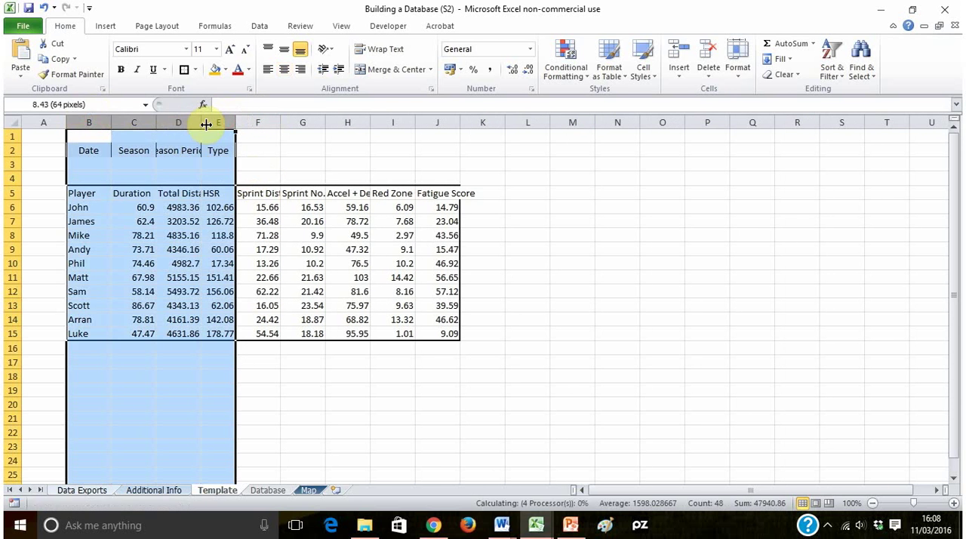
{"action": "double_click", "coordinate": [205, 124]}
{"action": "left_click", "coordinate": [528, 303]}
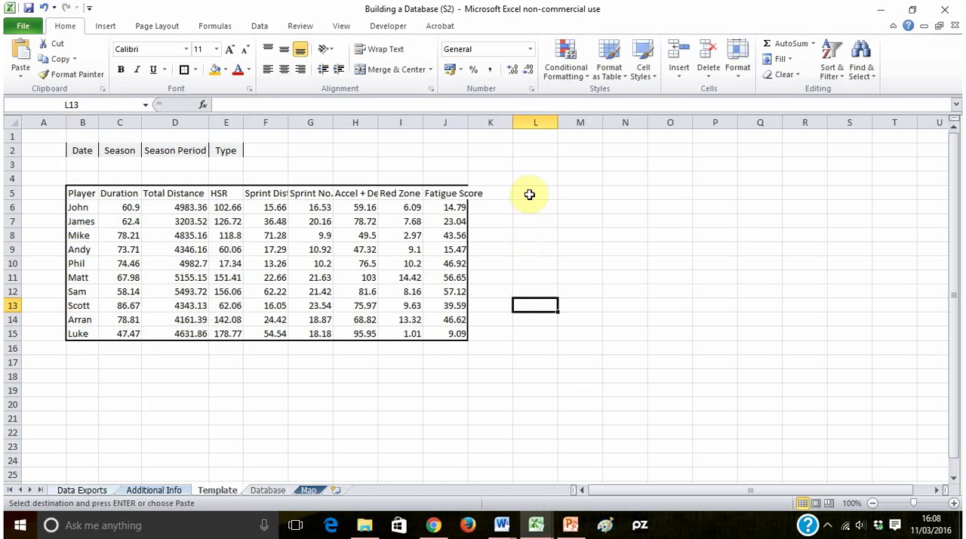
- Link L6 to the first player's name in B6 with a formula and fill it down to L15
{"action": "left_click_drag", "start_coordinate": [529, 195], "coordinate": [851, 333]}
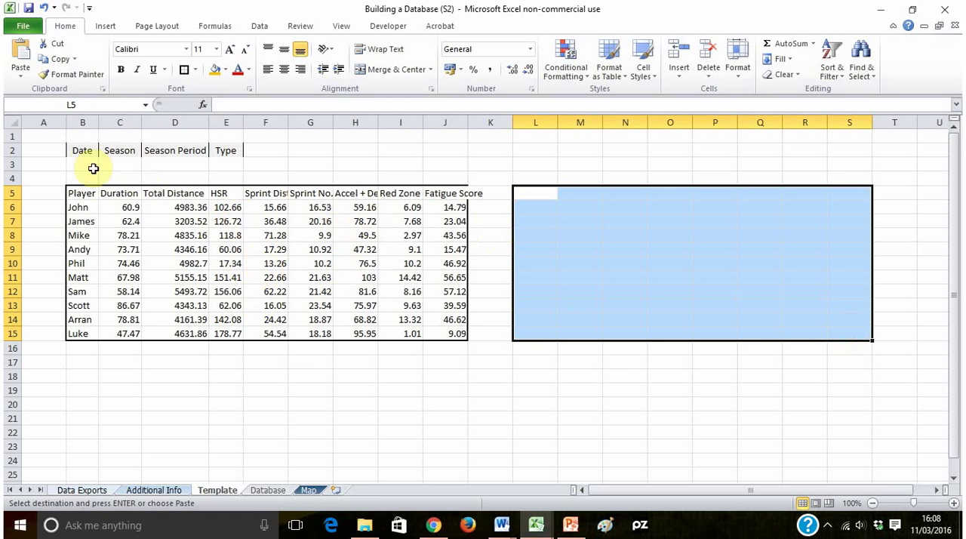
{"action": "left_click_drag", "start_coordinate": [87, 151], "coordinate": [226, 149]}
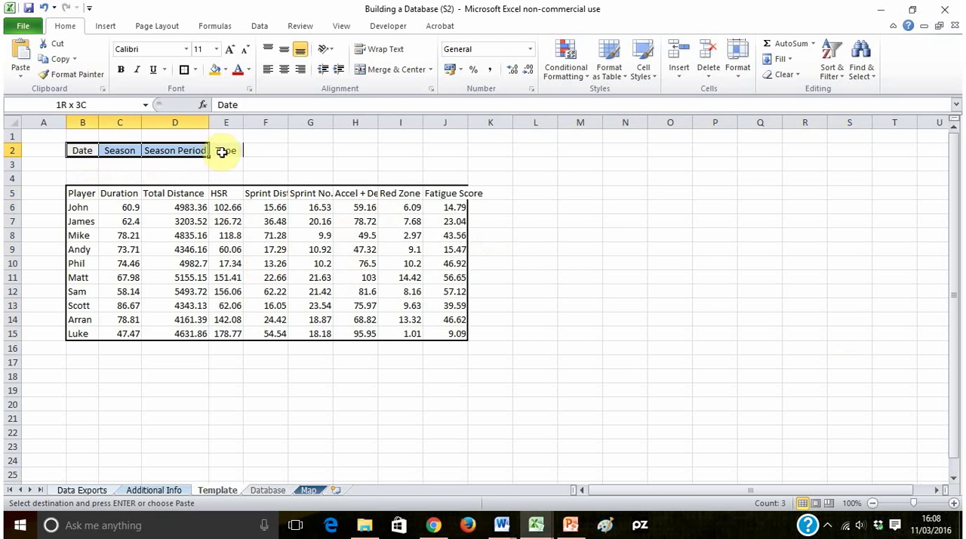
{"action": "left_click", "coordinate": [550, 209]}
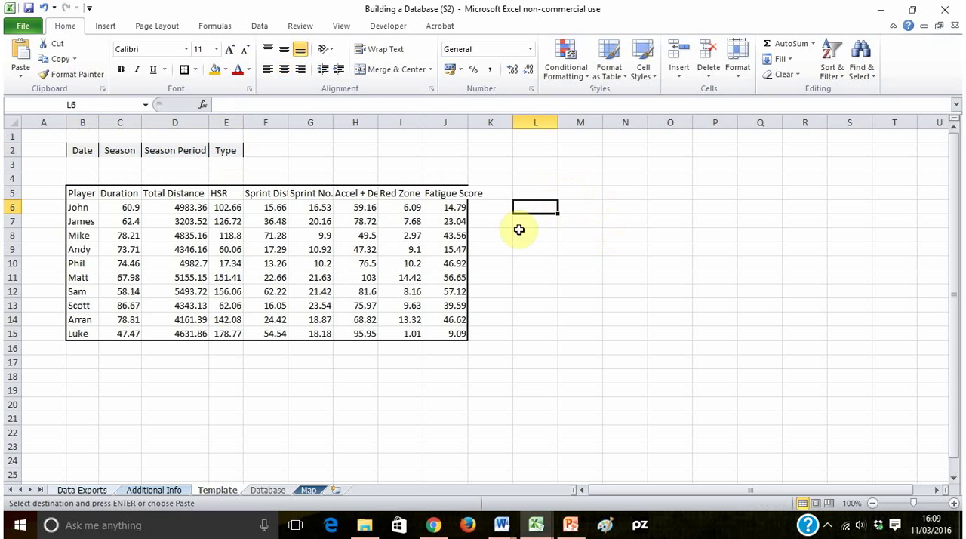
{"action": "type", "text": "="}
{"action": "key", "text": "Return"}
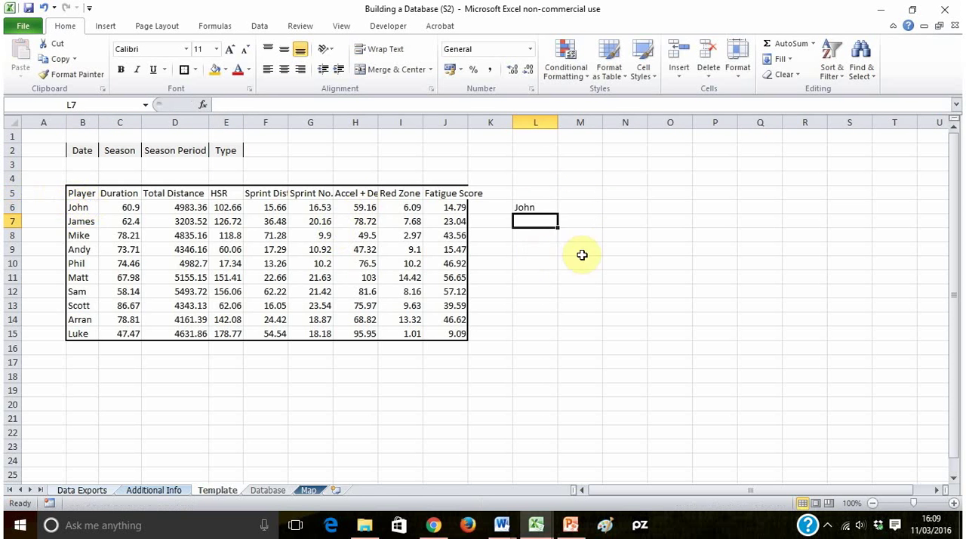
{"action": "left_click", "coordinate": [524, 205]}
{"action": "left_click_drag", "start_coordinate": [559, 217], "coordinate": [559, 335]}
{"action": "left_click", "coordinate": [615, 291]}
- Copy the heading row A1:M1 from the Database sheet and paste it as values into the Template sheet at L5
{"action": "left_click", "coordinate": [262, 491]}
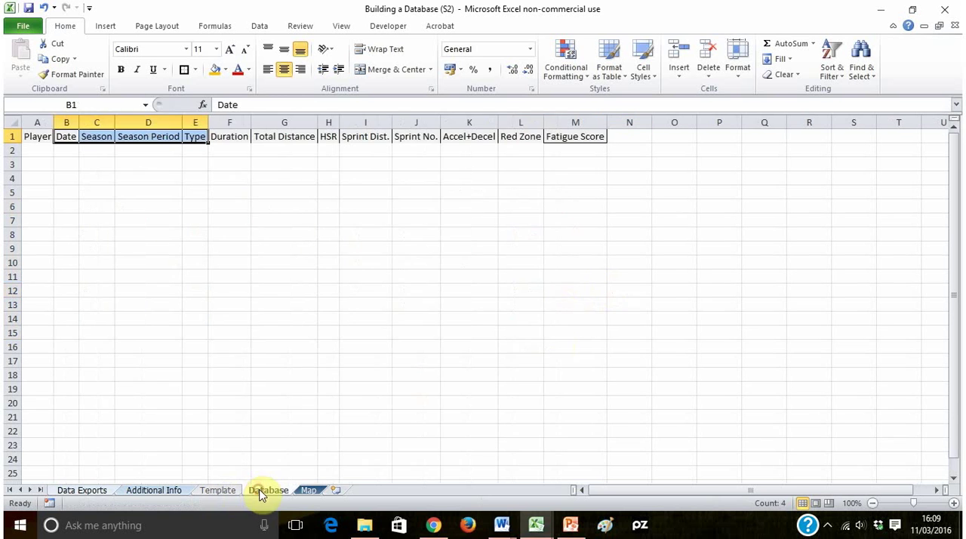
{"action": "left_click", "coordinate": [34, 135]}
{"action": "left_click_drag", "start_coordinate": [34, 134], "coordinate": [567, 137]}
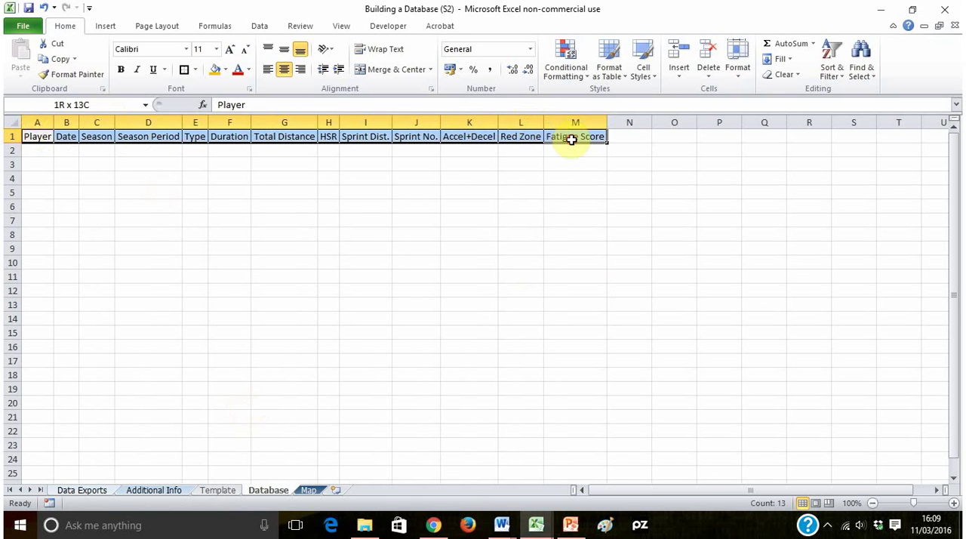
{"action": "key", "text": "ctrl+c"}
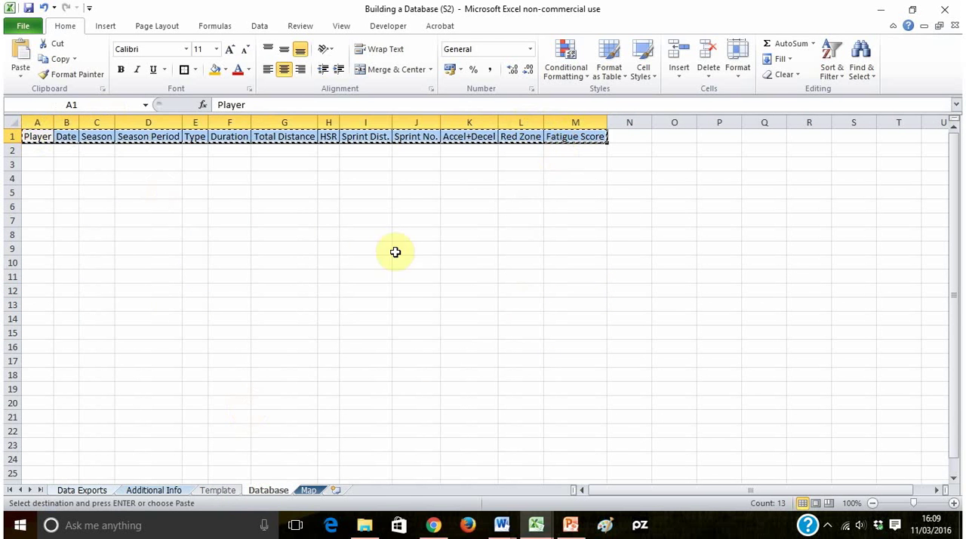
{"action": "left_click", "coordinate": [220, 491]}
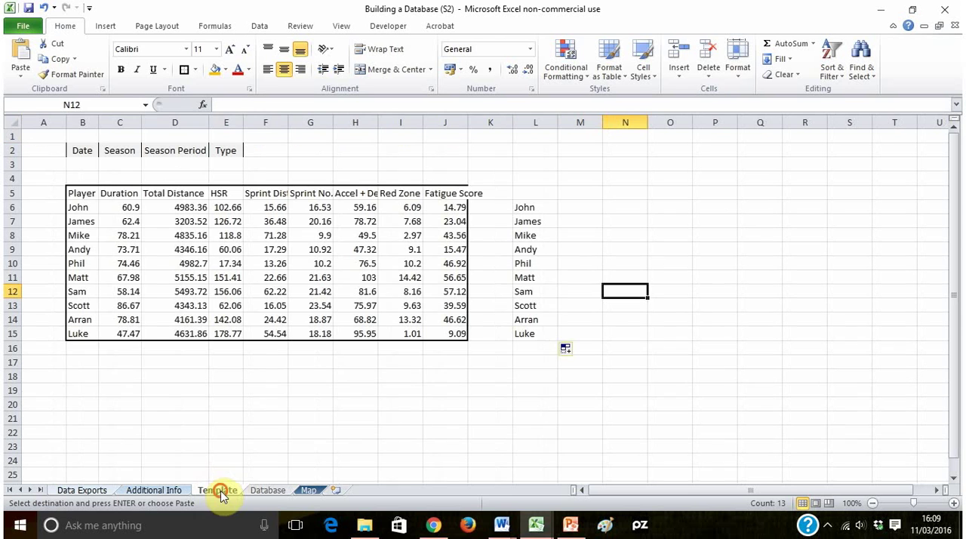
{"action": "left_click", "coordinate": [535, 192]}
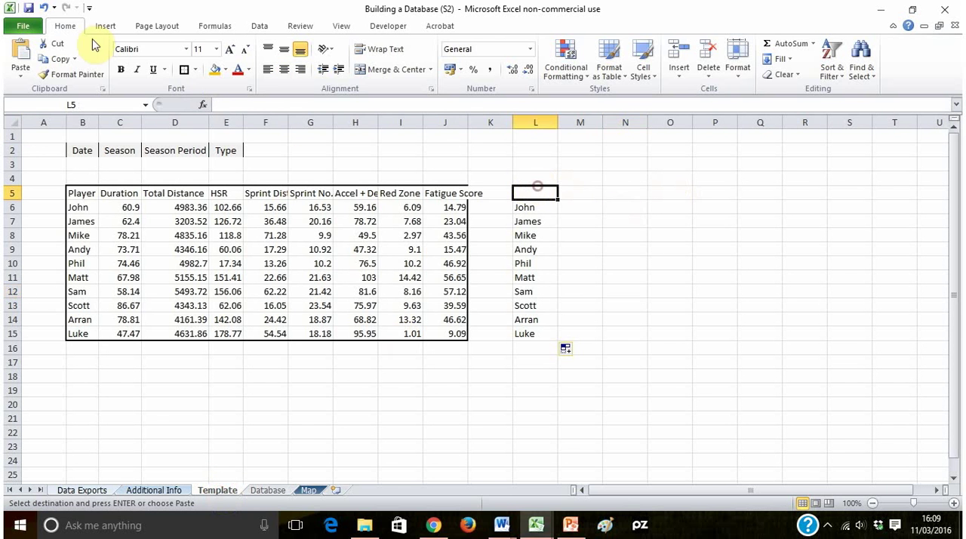
{"action": "left_click", "coordinate": [26, 72]}
{"action": "left_click", "coordinate": [35, 136]}
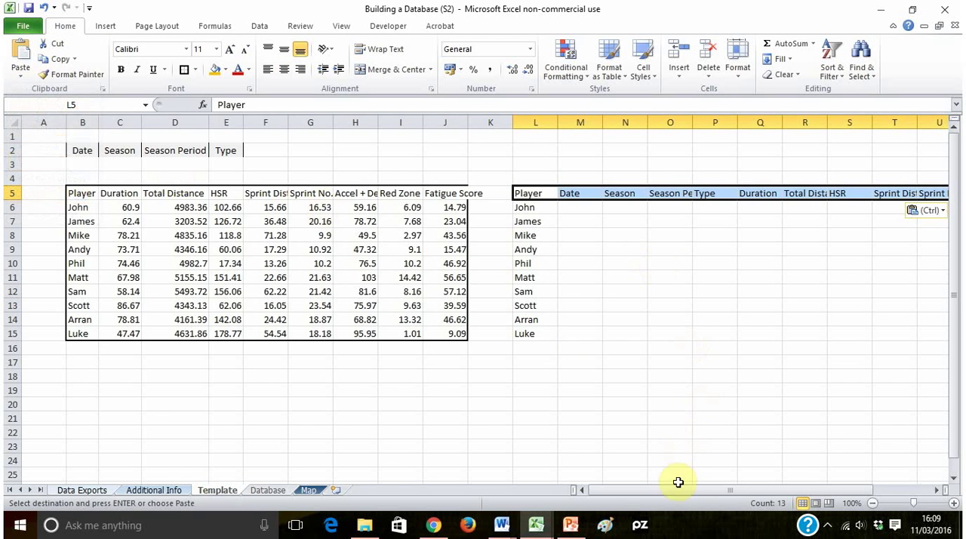
- AutoFit the widths of columns L to X to the pasted headings
{"action": "left_click_drag", "start_coordinate": [678, 482], "coordinate": [713, 488]}
{"action": "left_click", "coordinate": [578, 251]}
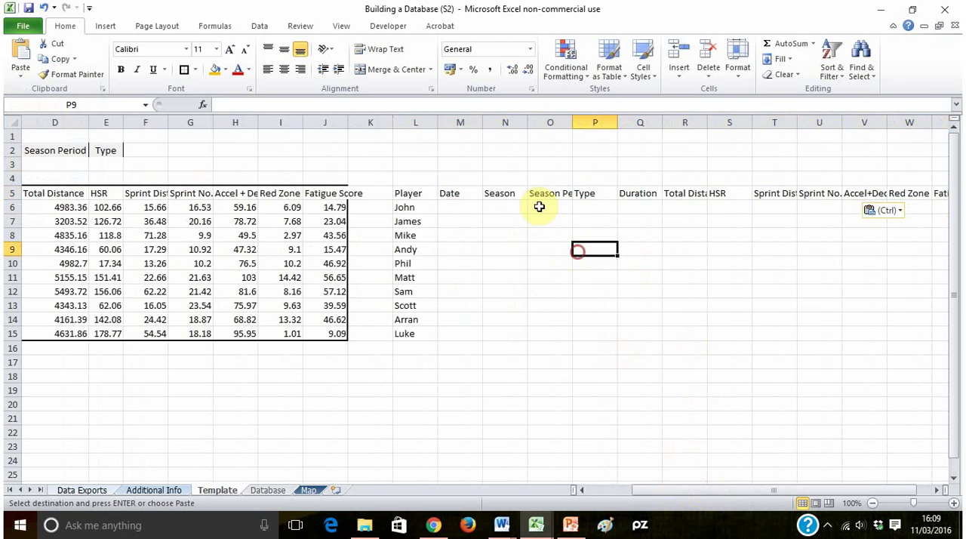
{"action": "left_click_drag", "start_coordinate": [430, 122], "coordinate": [876, 132]}
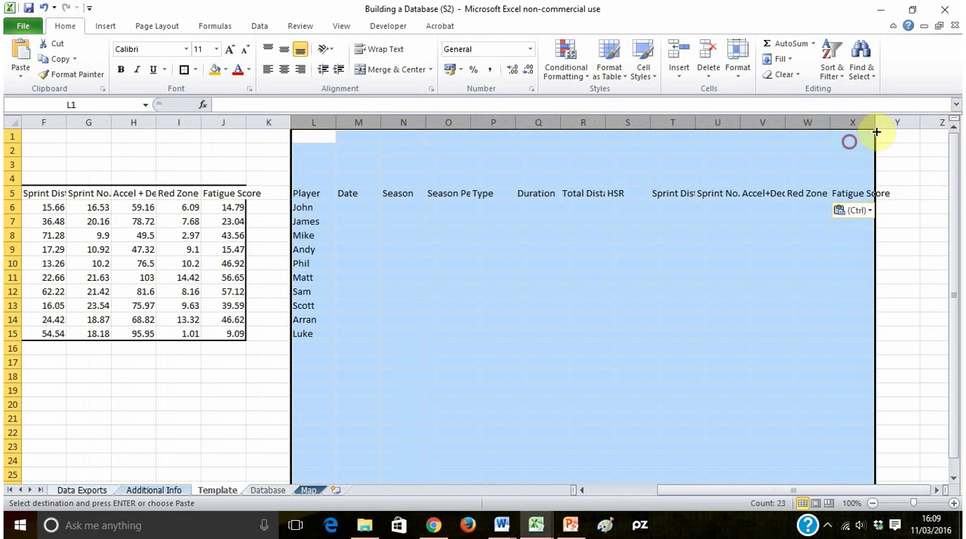
{"action": "double_click", "coordinate": [876, 125]}
{"action": "left_click", "coordinate": [594, 252]}
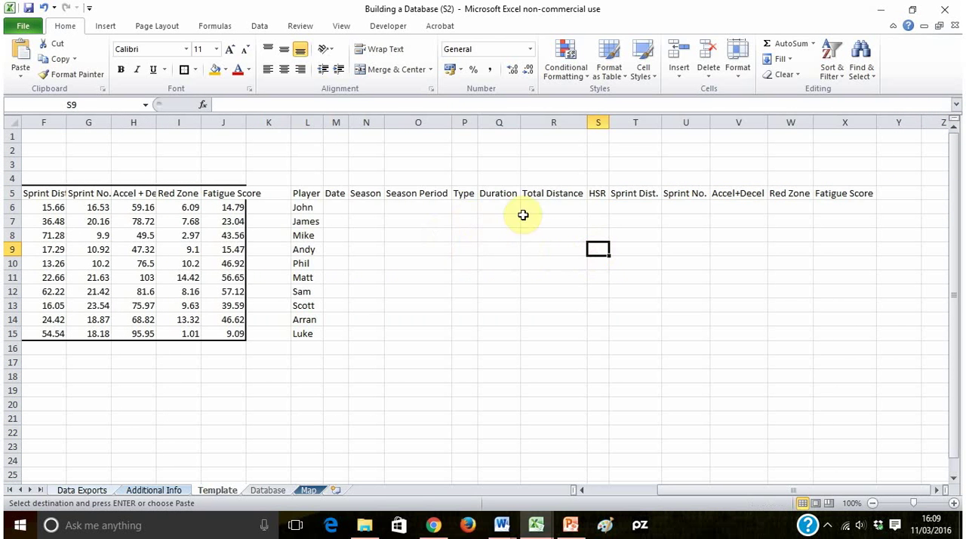
- Enter =C6 under Duration in Q6 and fill the formula across to column X and down to row 15
{"action": "left_click", "coordinate": [500, 208]}
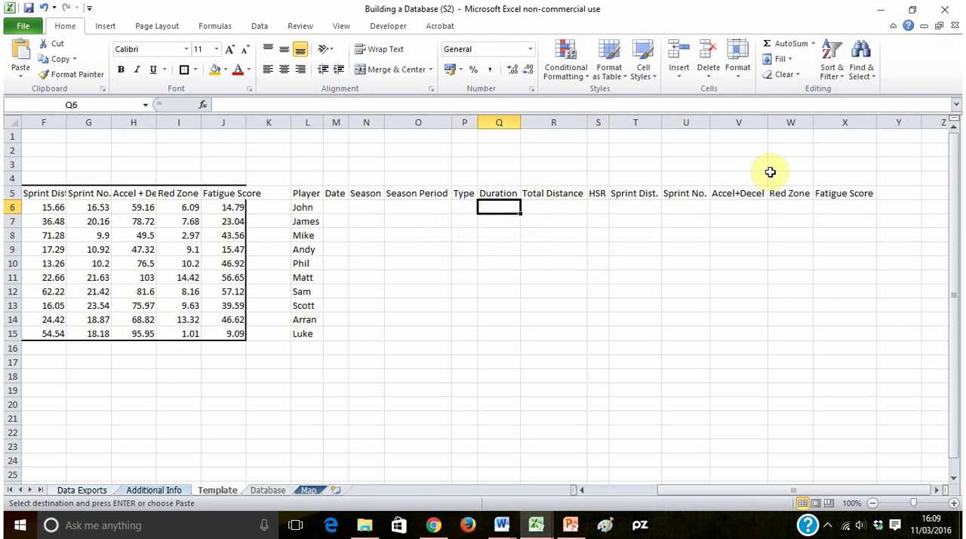
{"action": "type", "text": "="}
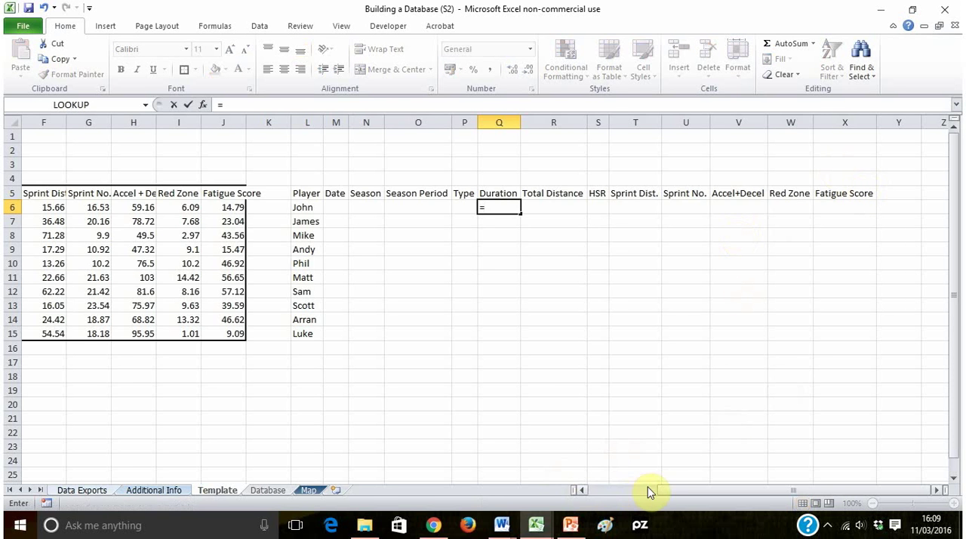
{"action": "left_click_drag", "start_coordinate": [679, 490], "coordinate": [594, 494]}
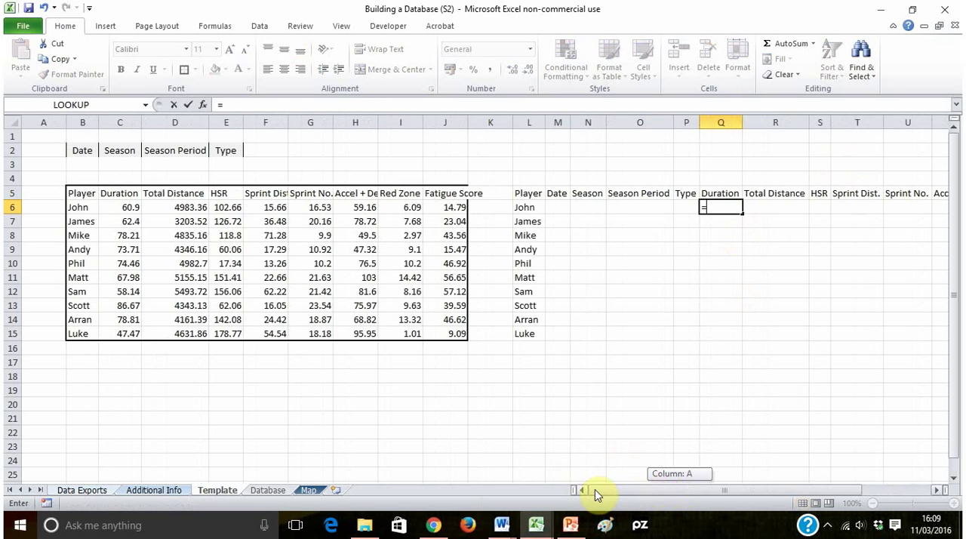
{"action": "left_click", "coordinate": [147, 212]}
{"action": "key", "text": "Return"}
{"action": "left_click", "coordinate": [731, 198]}
{"action": "left_click", "coordinate": [738, 209]}
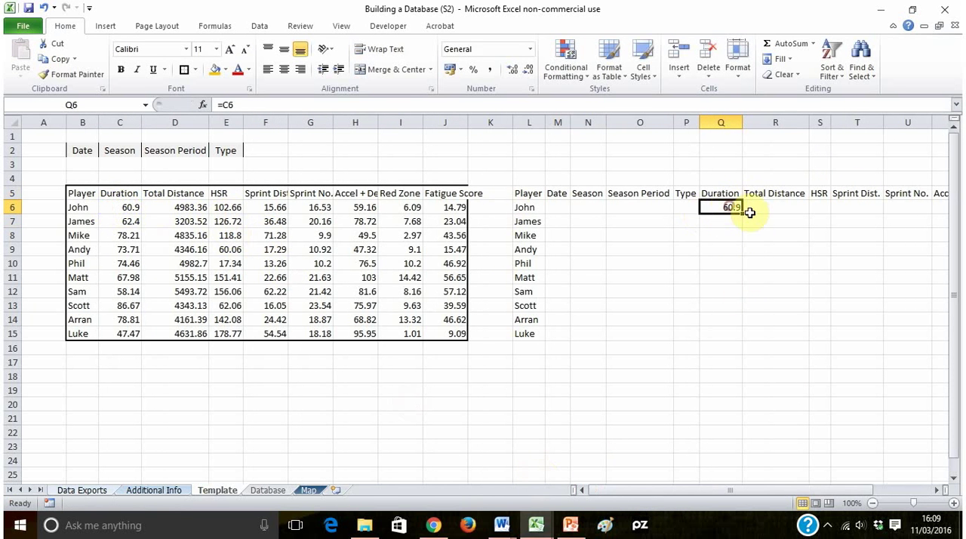
{"action": "left_click", "coordinate": [740, 218]}
{"action": "left_click", "coordinate": [738, 208]}
{"action": "left_click_drag", "start_coordinate": [742, 214], "coordinate": [305, 193]}
- Apply All Borders to the linked table L5:X15
{"action": "left_click", "coordinate": [829, 373]}
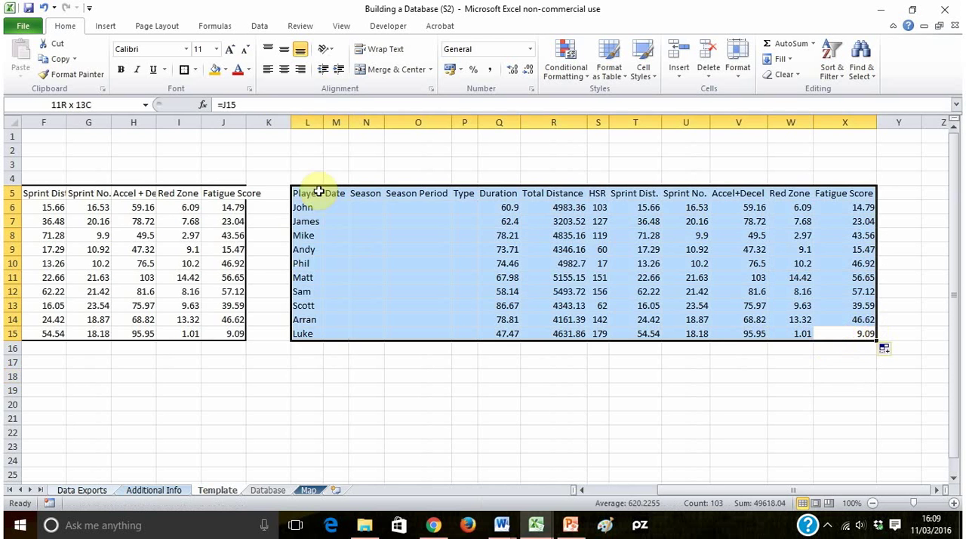
{"action": "left_click", "coordinate": [195, 69]}
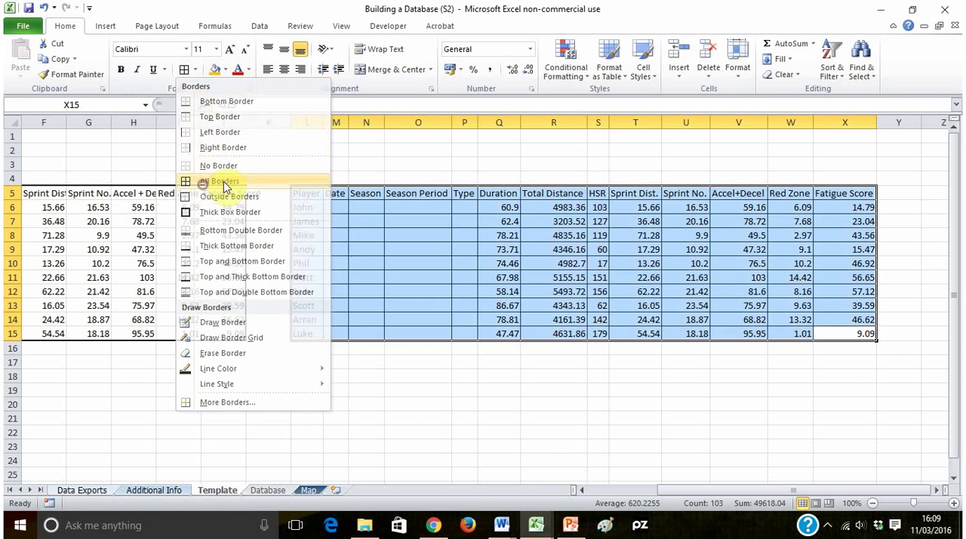
{"action": "left_click", "coordinate": [204, 179]}
{"action": "left_click", "coordinate": [366, 292]}
{"action": "left_click_drag", "start_coordinate": [754, 490], "coordinate": [685, 490]}
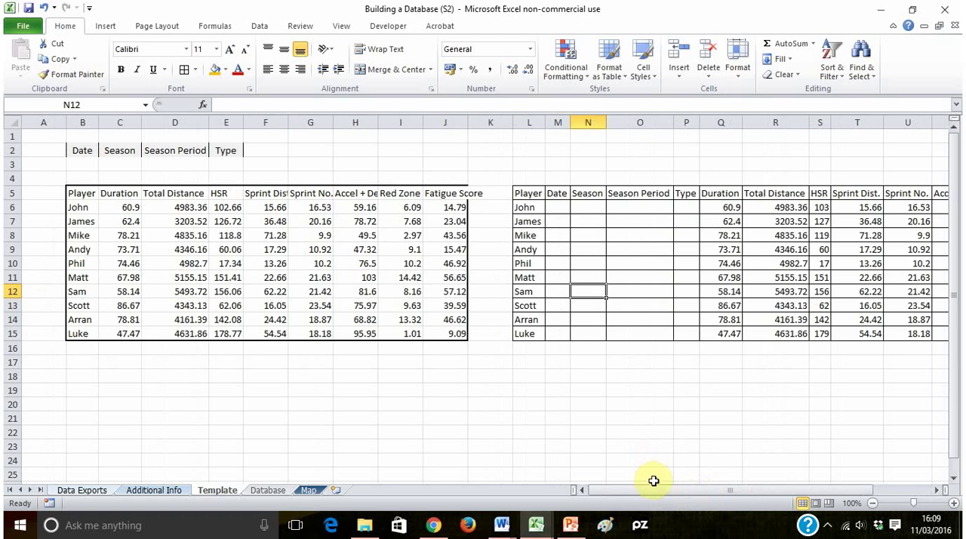
{"action": "left_click_drag", "start_coordinate": [560, 207], "coordinate": [690, 334]}
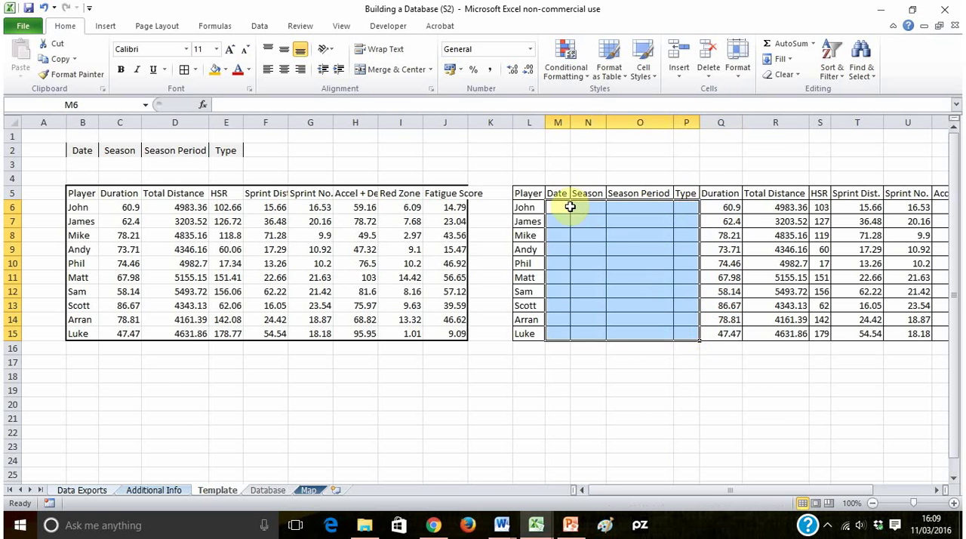
{"action": "left_click_drag", "start_coordinate": [570, 207], "coordinate": [682, 332]}
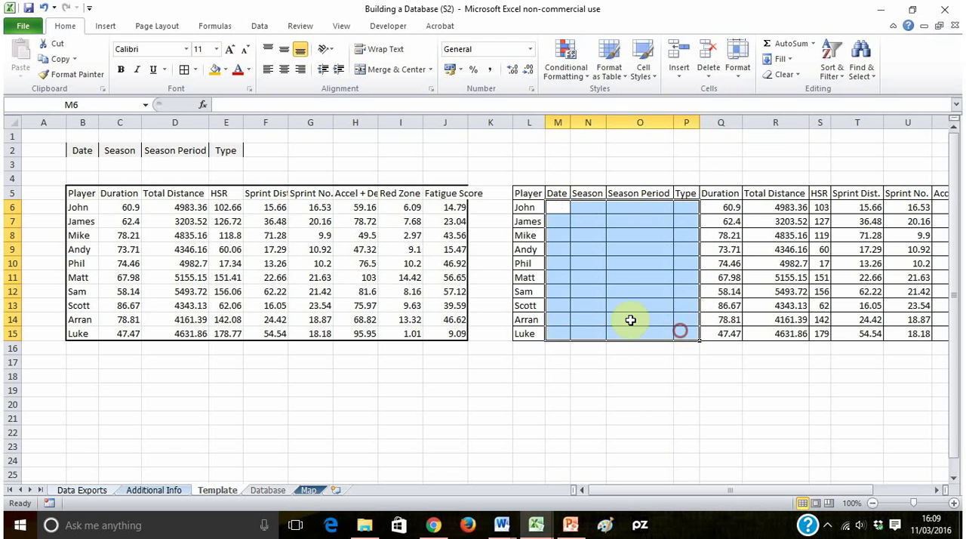
{"action": "left_click", "coordinate": [566, 208]}
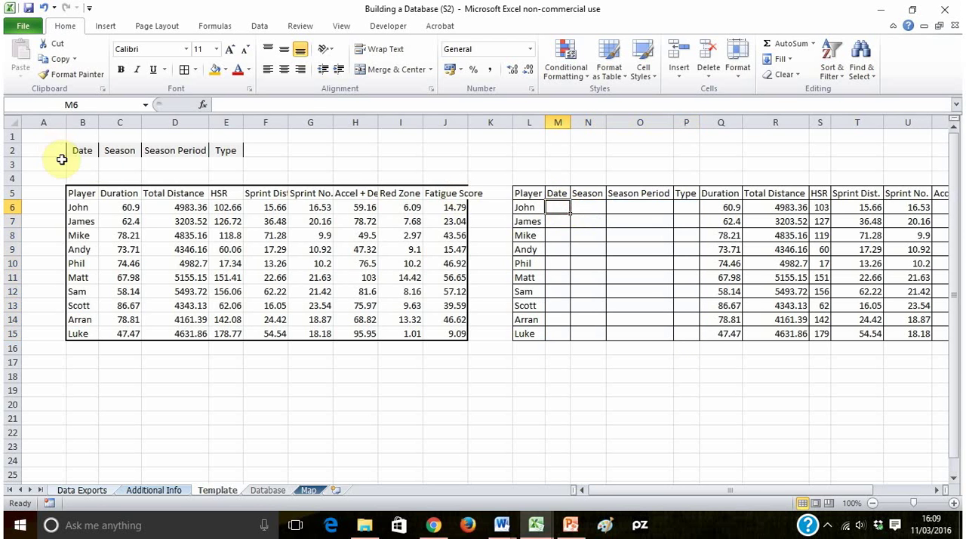
- Enter the session date 01/03/2016 in B3 under the Date heading
{"action": "left_click", "coordinate": [80, 161]}
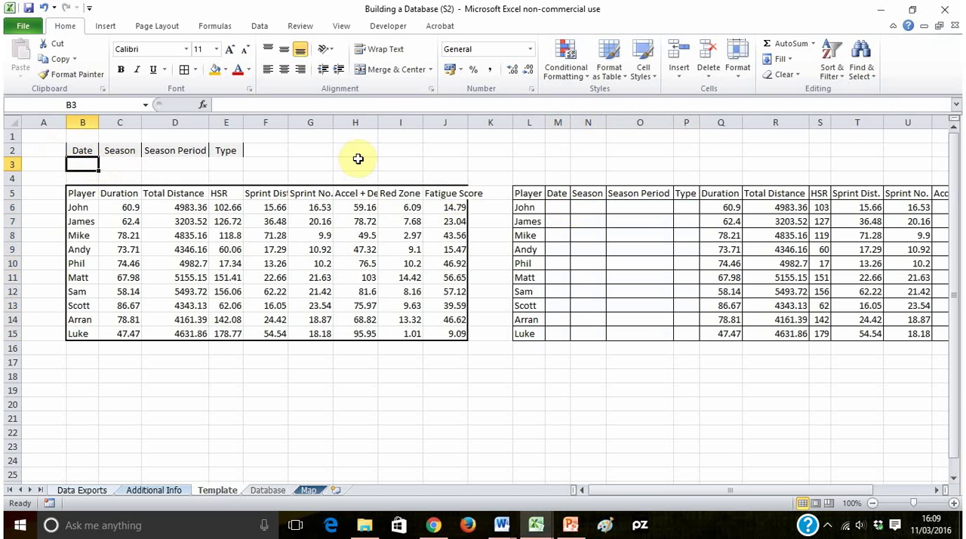
{"action": "type", "text": "1"}
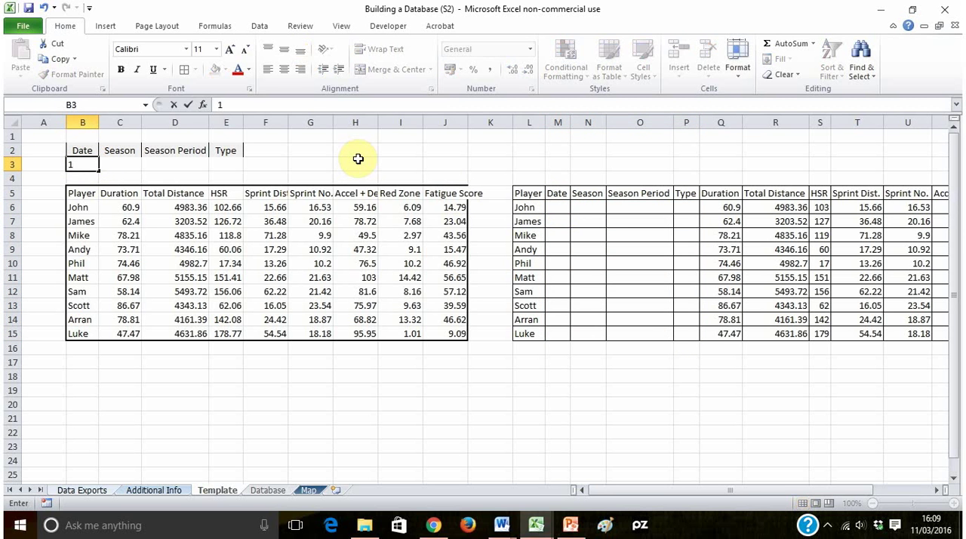
{"action": "type", "text": "/03/2016"}
{"action": "key", "text": "Return"}
{"action": "key", "text": "Up"}
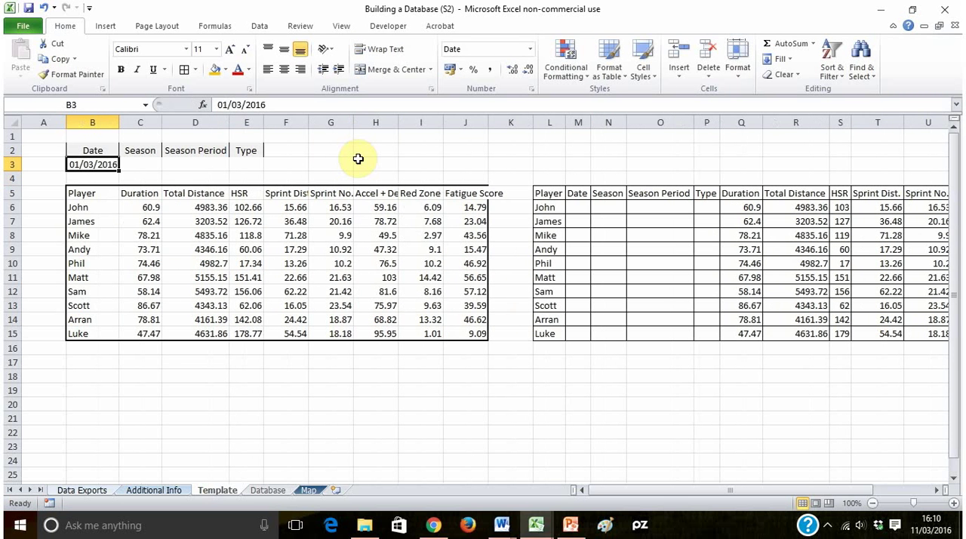
- Enter =B$3 in M6 to reference the session date with a locked row and fill it down to M15
{"action": "left_click", "coordinate": [586, 207]}
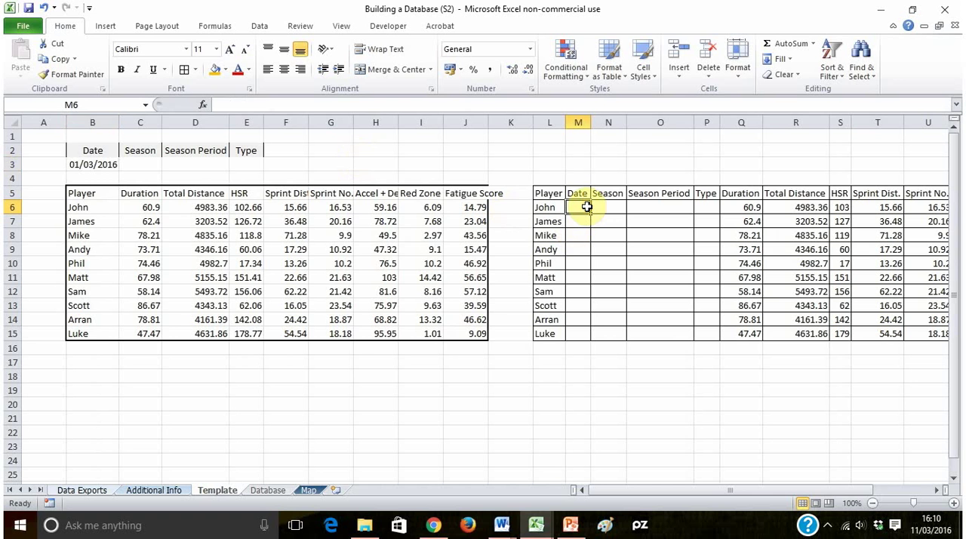
{"action": "left_click", "coordinate": [88, 164]}
{"action": "left_click", "coordinate": [573, 210]}
{"action": "type", "text": "="}
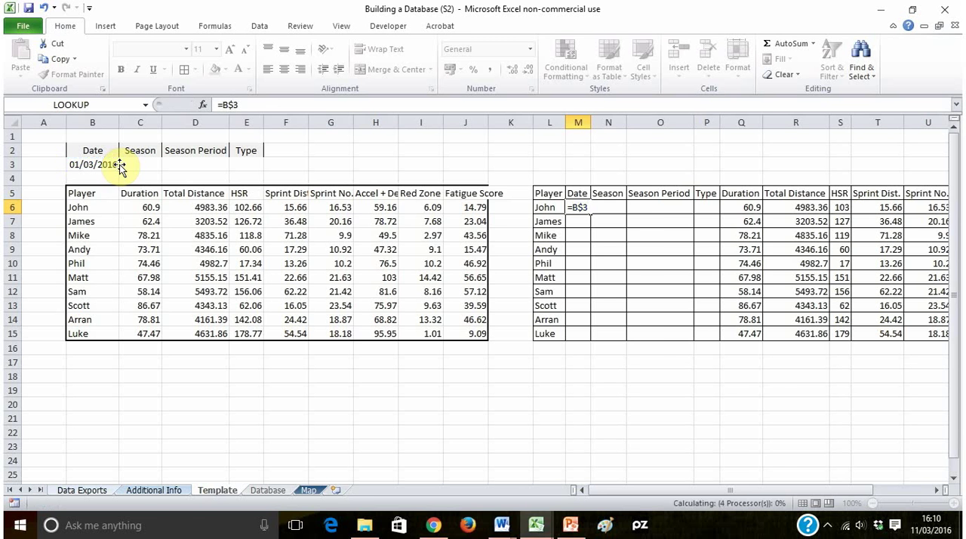
{"action": "key", "text": "Return"}
{"action": "left_click", "coordinate": [603, 207]}
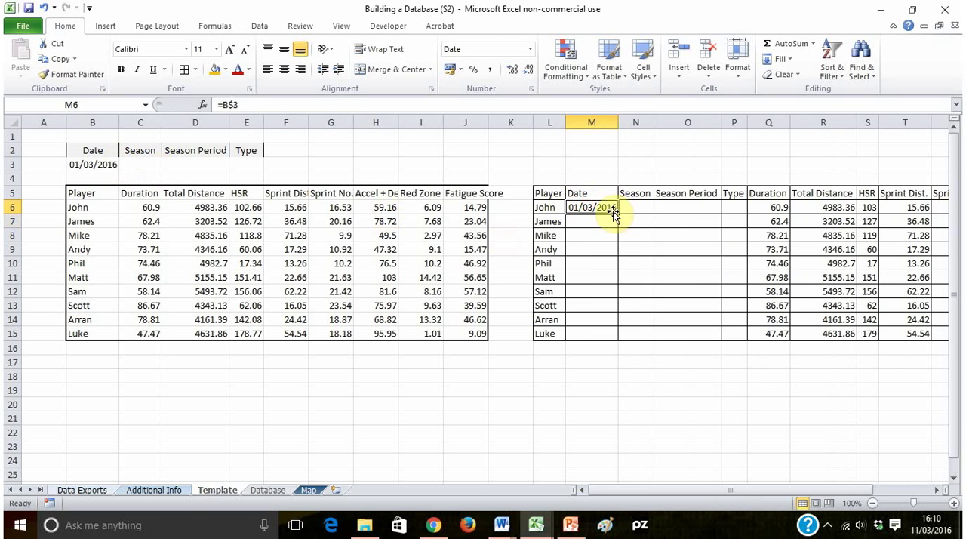
{"action": "left_click_drag", "start_coordinate": [619, 213], "coordinate": [626, 338]}
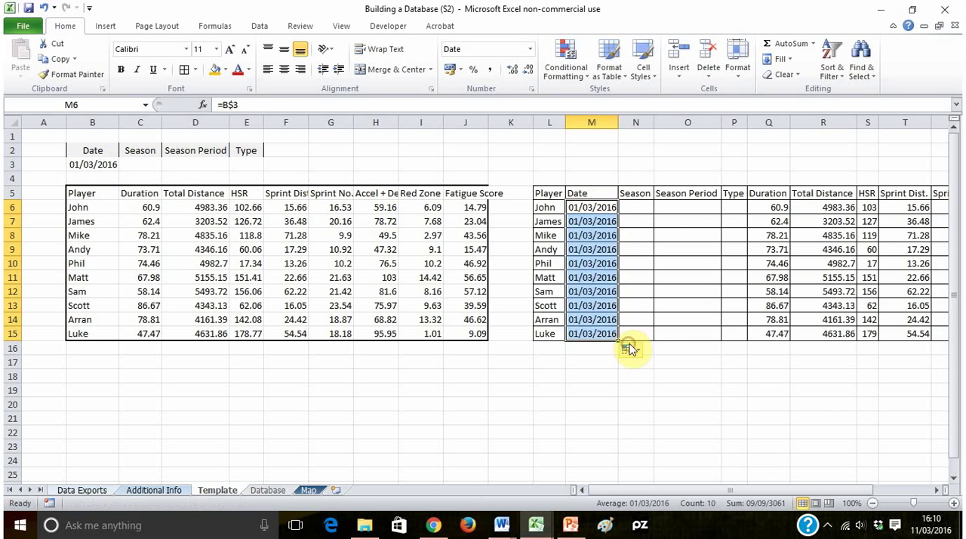
{"action": "left_click", "coordinate": [593, 207]}
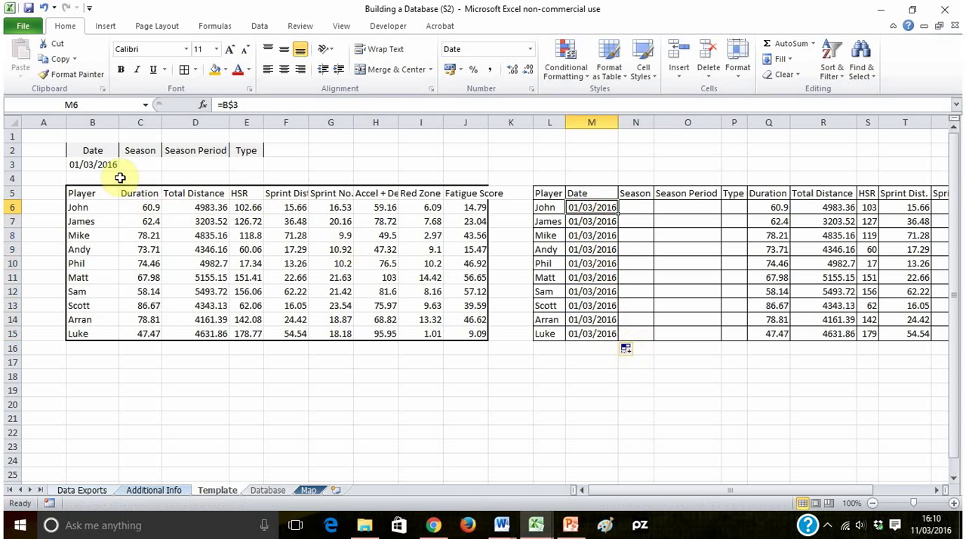
{"action": "left_click", "coordinate": [146, 164]}
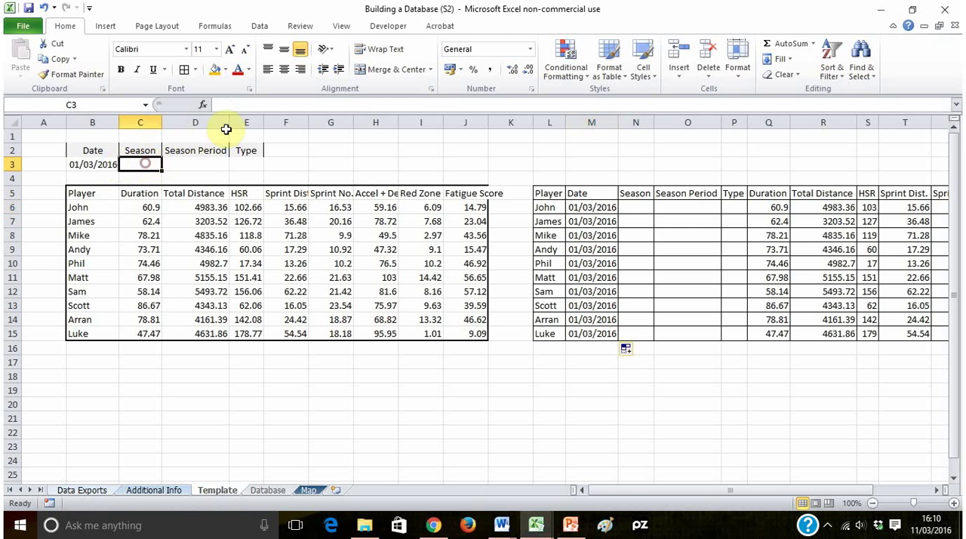
{"action": "left_click_drag", "start_coordinate": [142, 163], "coordinate": [250, 160]}
{"action": "left_click", "coordinate": [130, 163]}
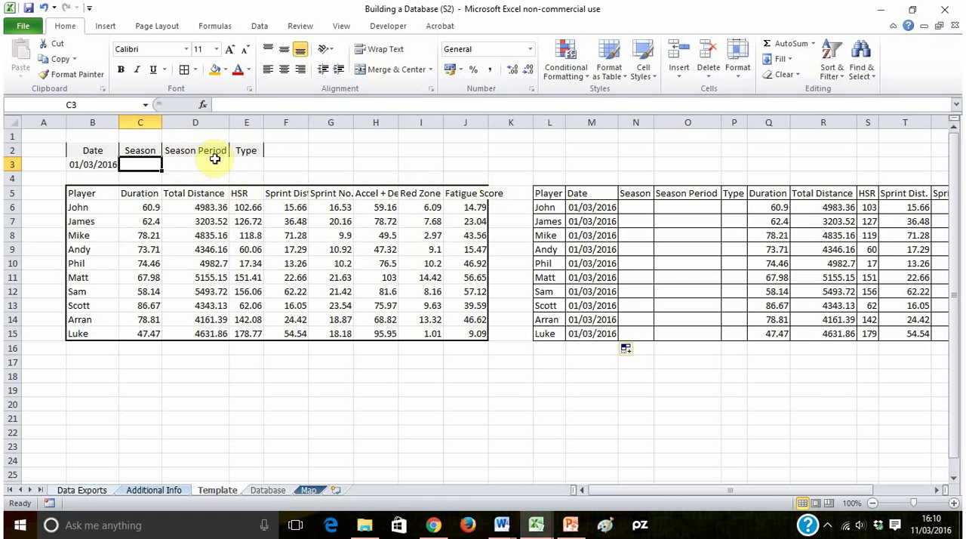
{"action": "left_click", "coordinate": [137, 167]}
{"action": "left_click", "coordinate": [204, 164]}
- Add list data validation to C3 under Season, sourced from C4:C6 of the Additional Info sheet
{"action": "left_click", "coordinate": [141, 165]}
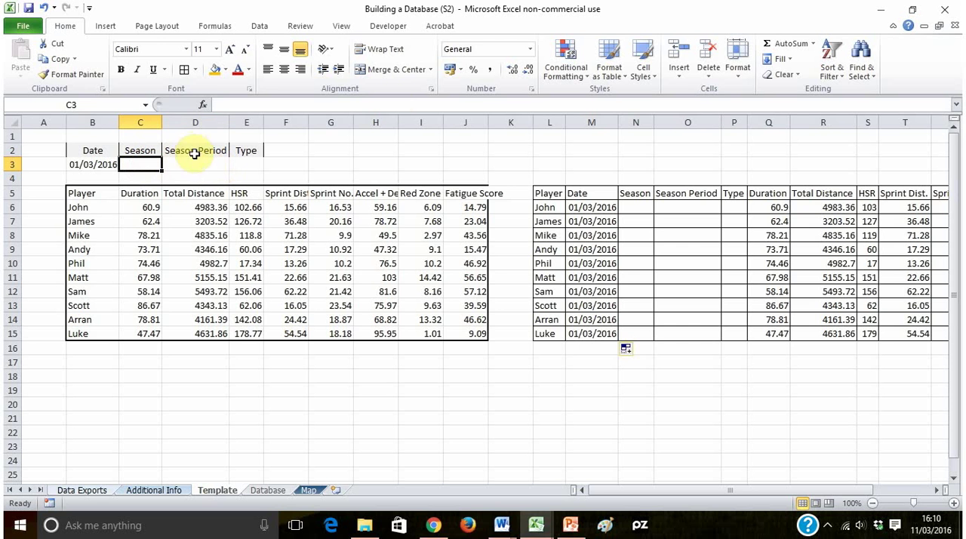
{"action": "left_click", "coordinate": [259, 27]}
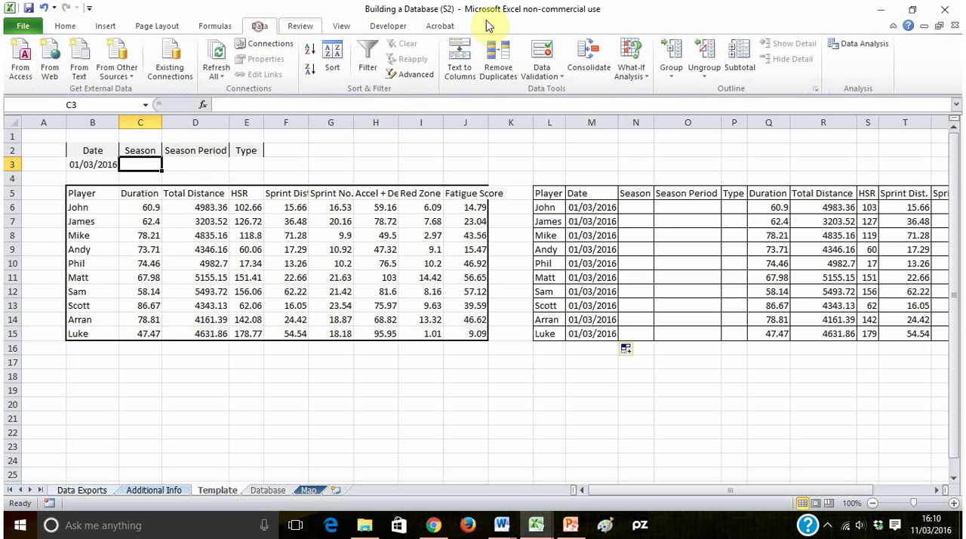
{"action": "left_click", "coordinate": [543, 72]}
{"action": "left_click", "coordinate": [575, 92]}
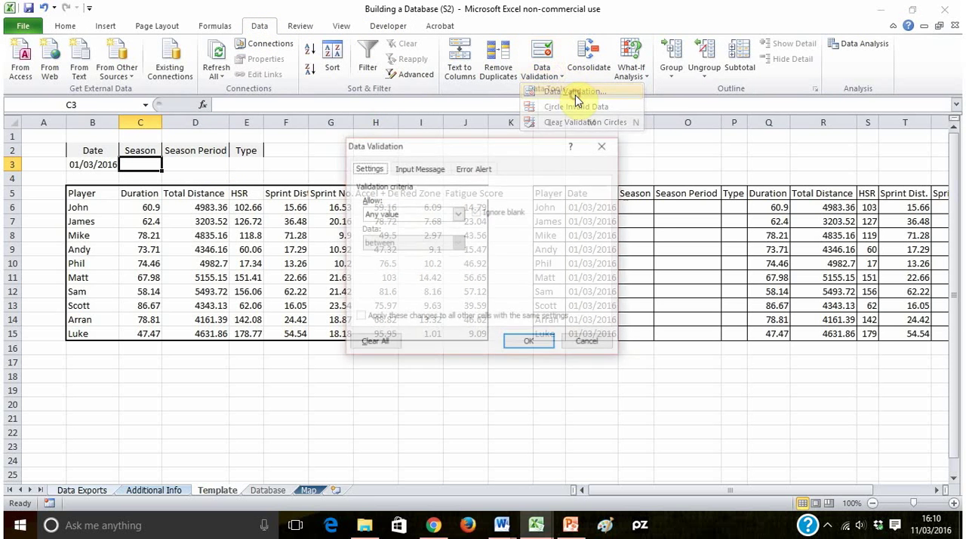
{"action": "left_click", "coordinate": [458, 215]}
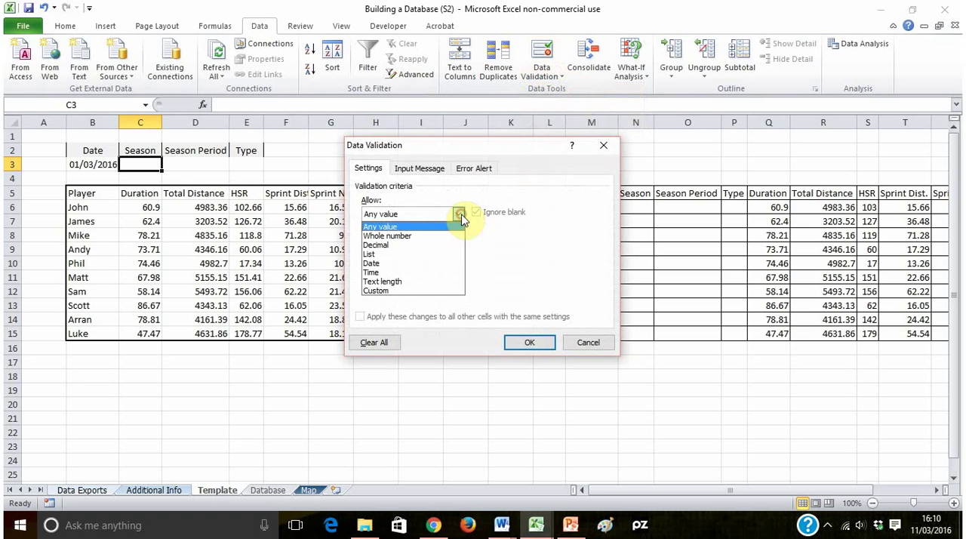
{"action": "left_click", "coordinate": [419, 258]}
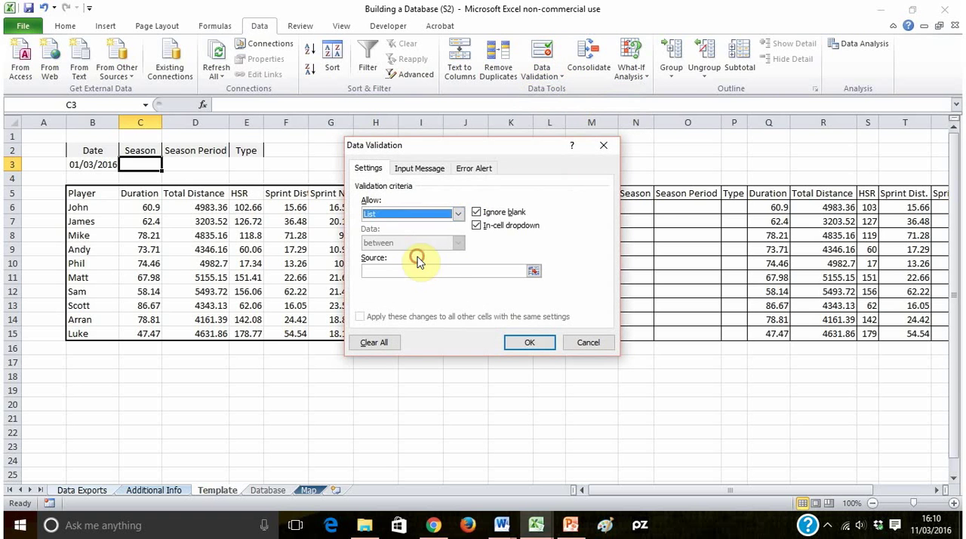
{"action": "left_click", "coordinate": [534, 271]}
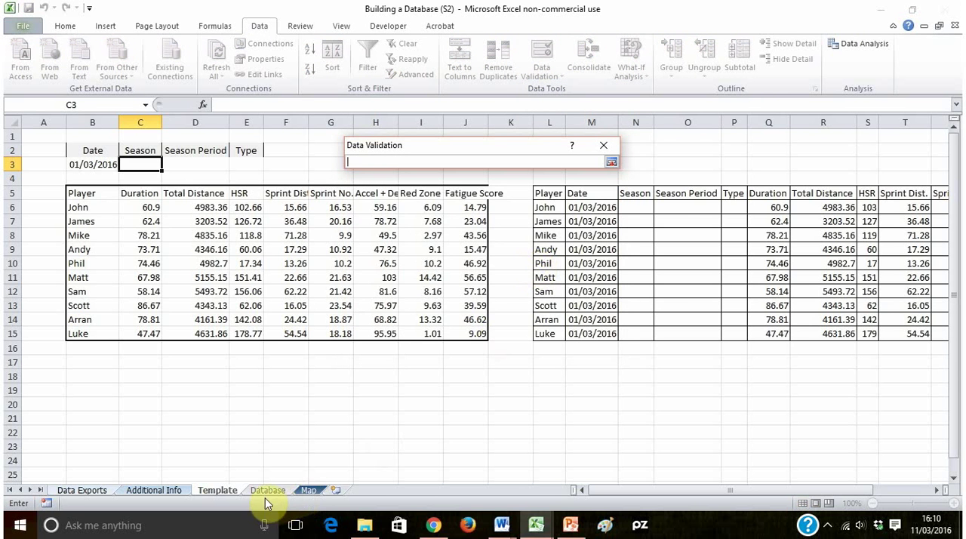
{"action": "left_click", "coordinate": [180, 491]}
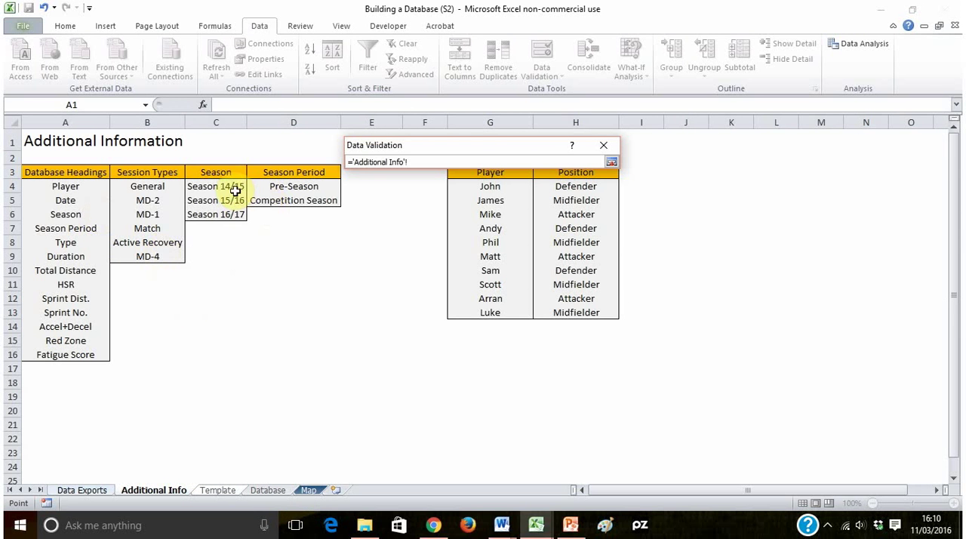
{"action": "left_click_drag", "start_coordinate": [230, 187], "coordinate": [235, 217]}
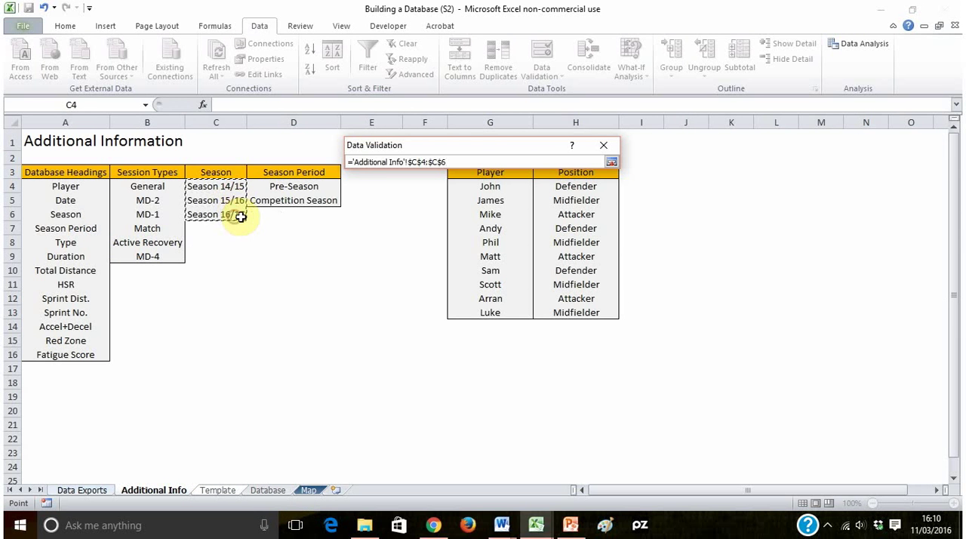
{"action": "key", "text": "Return"}
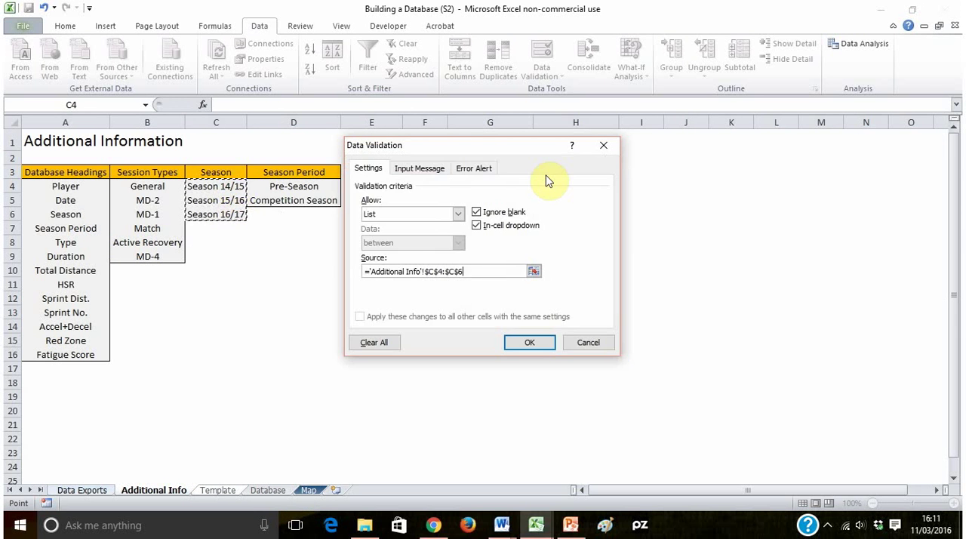
{"action": "left_click", "coordinate": [541, 343]}
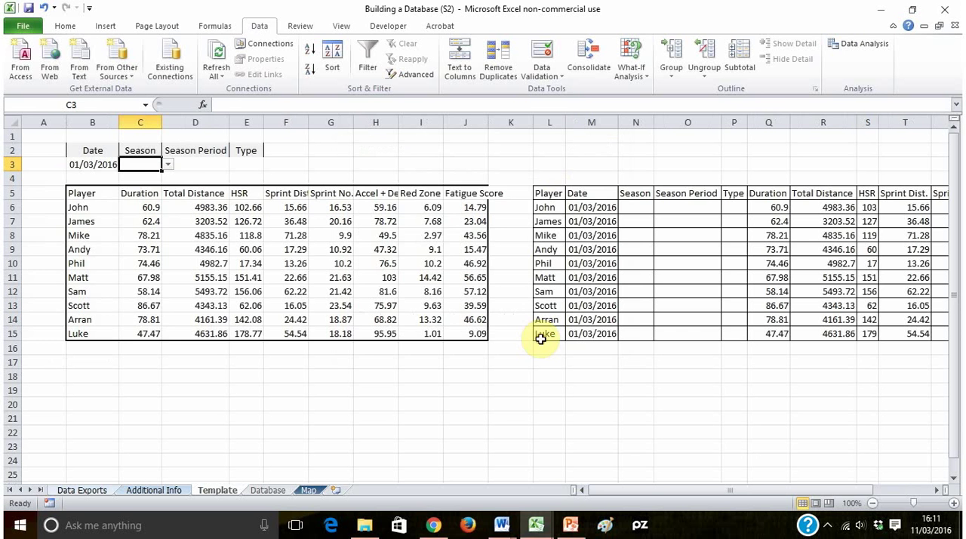
- Choose Season 15/16 from the drop-down in C3
{"action": "left_click", "coordinate": [175, 162]}
{"action": "left_click", "coordinate": [144, 162]}
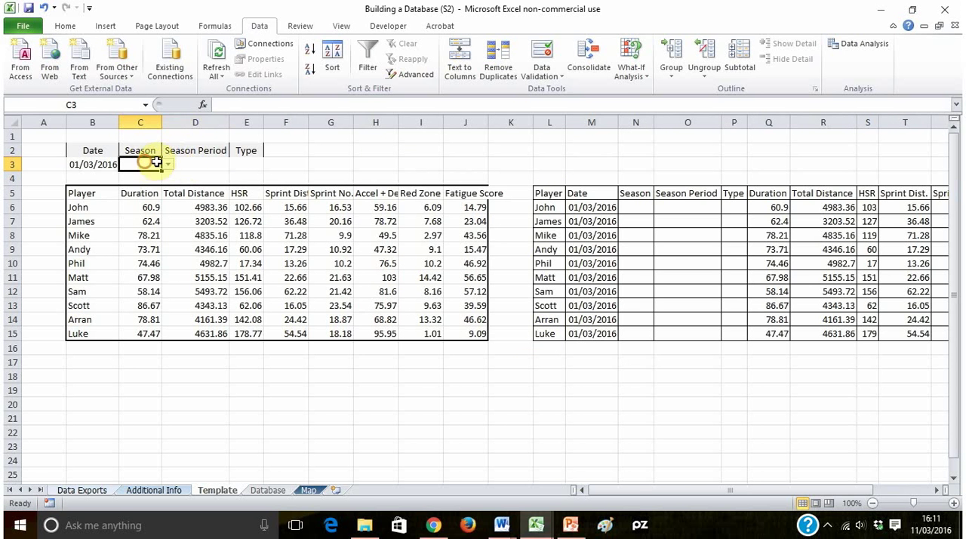
{"action": "left_click", "coordinate": [167, 164]}
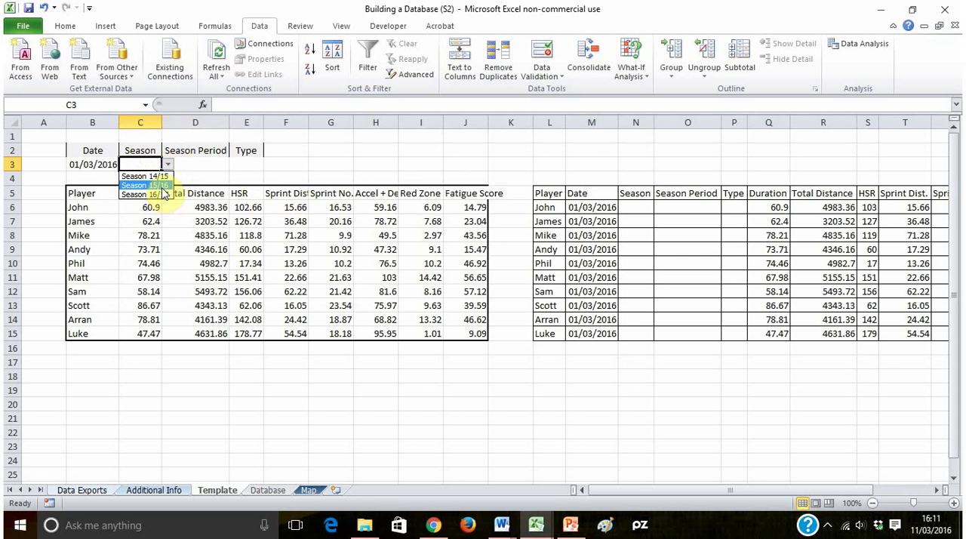
{"action": "left_click", "coordinate": [162, 186]}
- Add list data validation to D3 under Season Period, sourced from Additional Info D4:D5, and choose Competition Season
{"action": "left_click", "coordinate": [211, 165]}
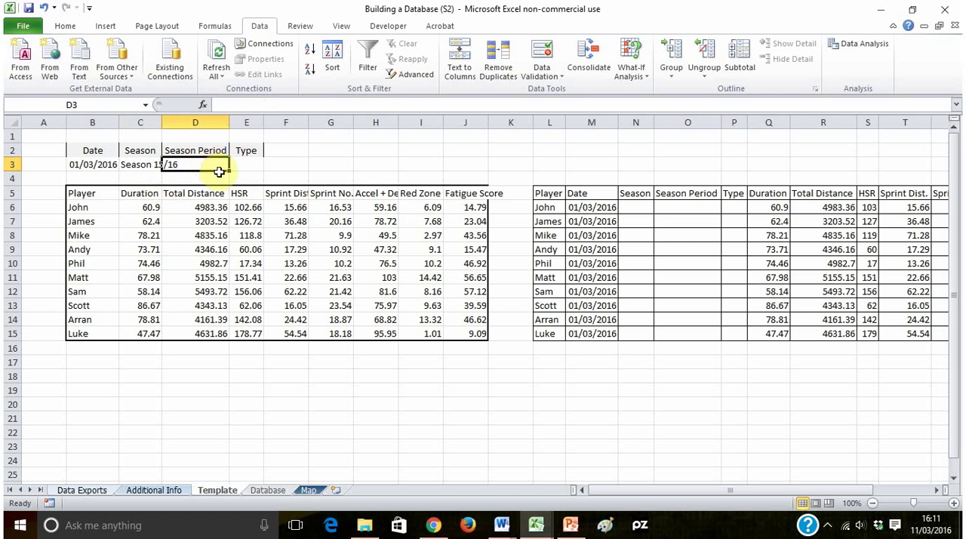
{"action": "left_click", "coordinate": [545, 72]}
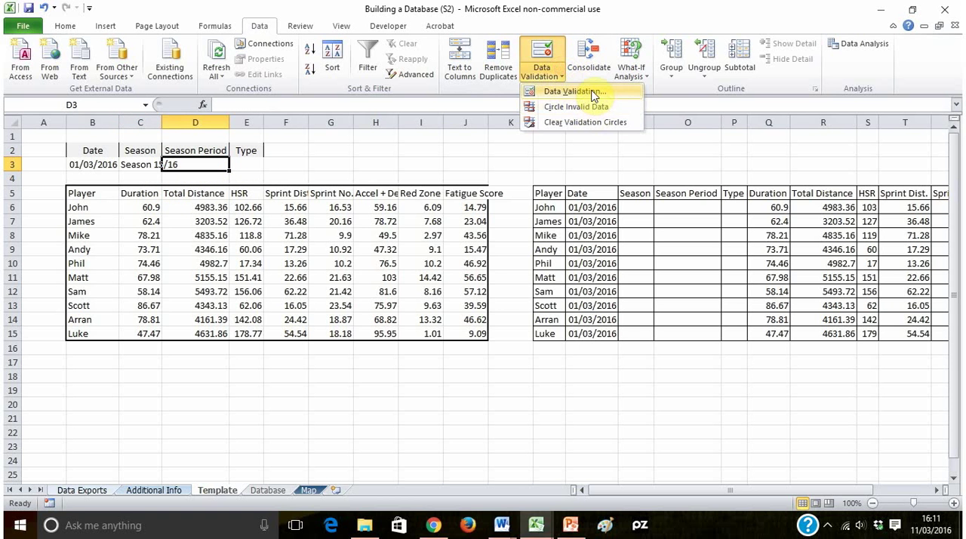
{"action": "left_click", "coordinate": [592, 92]}
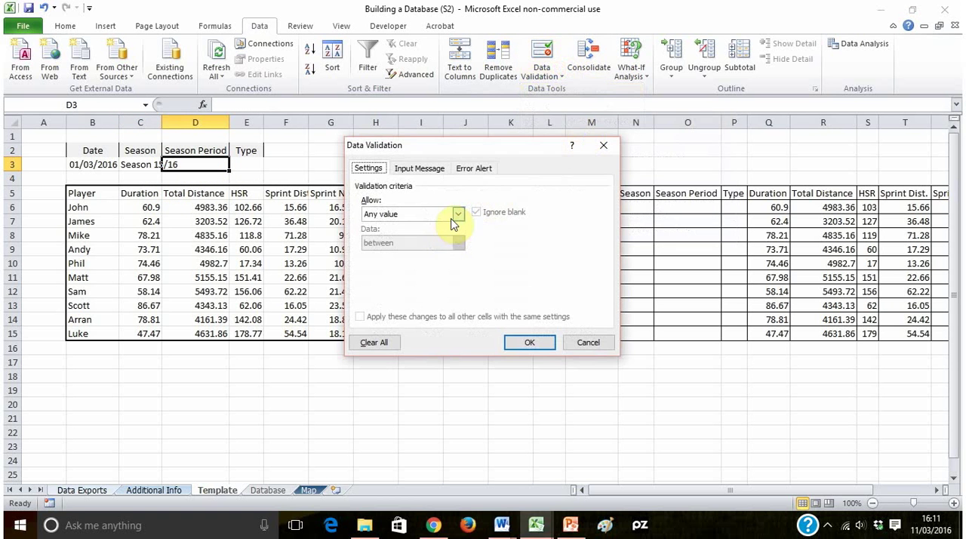
{"action": "left_click", "coordinate": [458, 214]}
{"action": "left_click", "coordinate": [396, 254]}
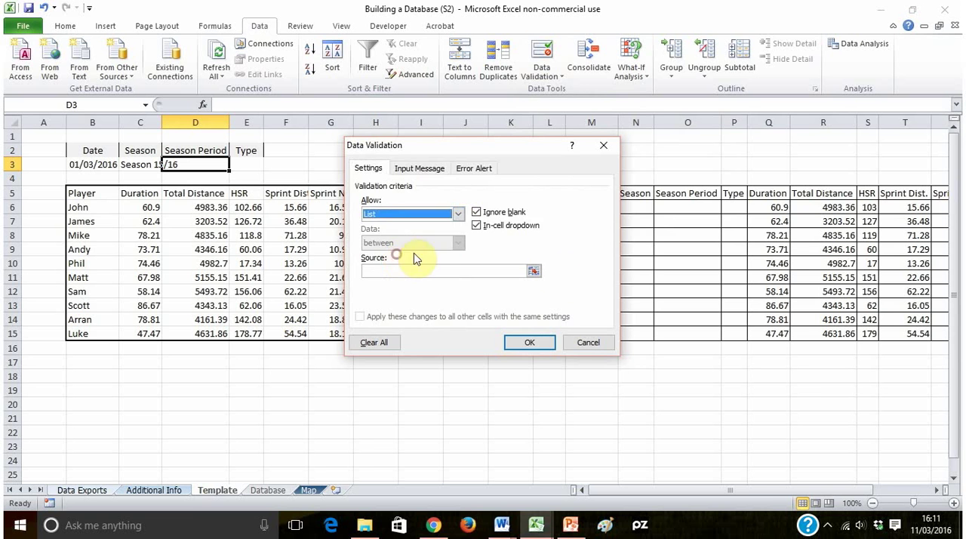
{"action": "left_click", "coordinate": [534, 260]}
{"action": "left_click", "coordinate": [171, 491]}
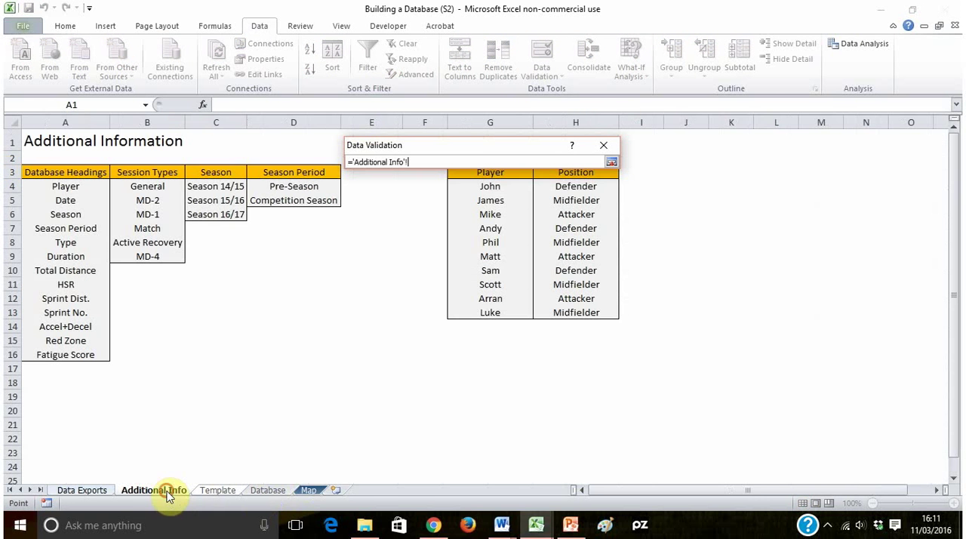
{"action": "left_click_drag", "start_coordinate": [276, 190], "coordinate": [307, 199]}
{"action": "key", "text": "Return"}
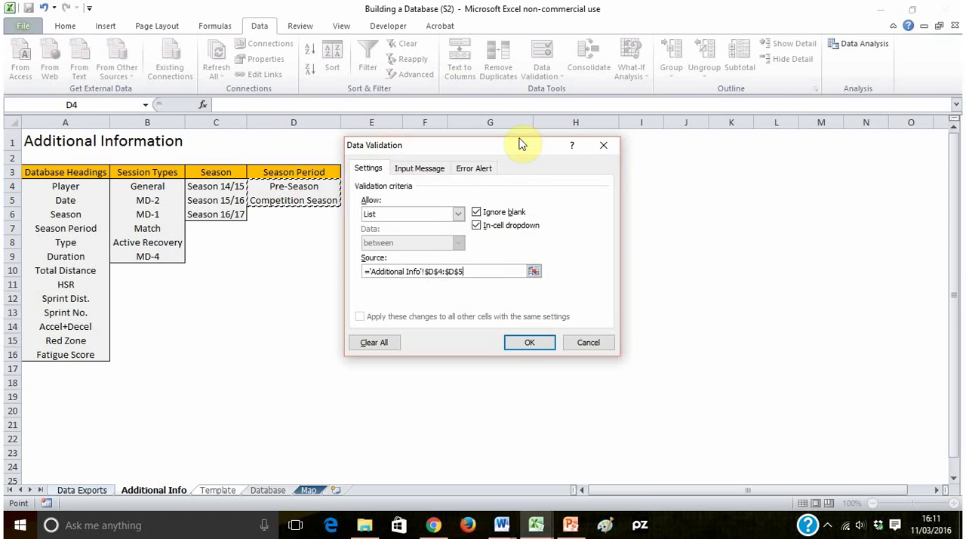
{"action": "key", "text": "Return"}
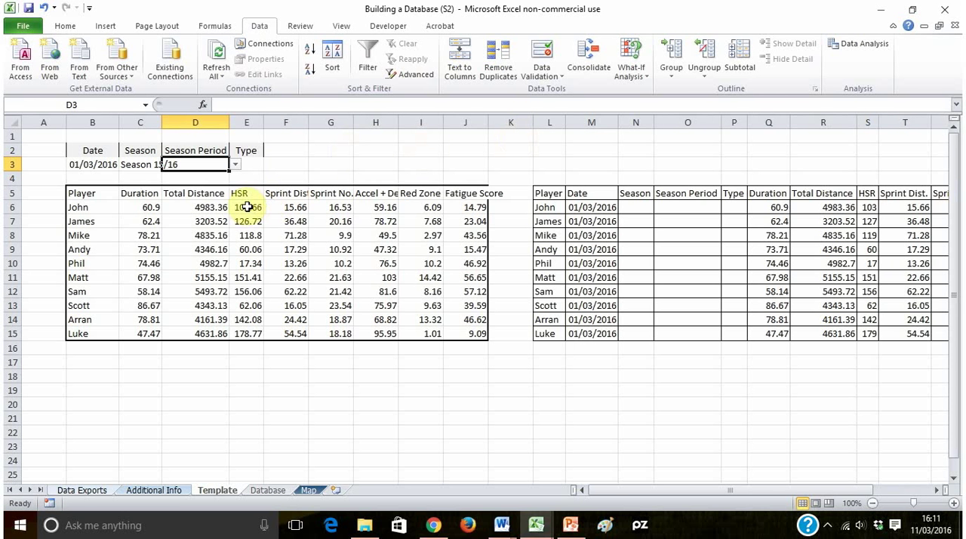
{"action": "left_click", "coordinate": [236, 166]}
{"action": "left_click", "coordinate": [195, 189]}
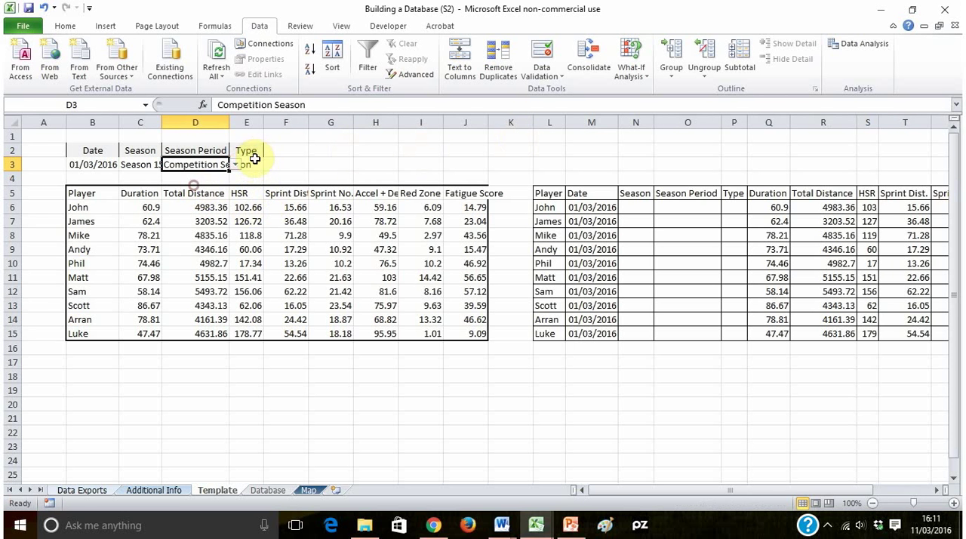
- Add list data validation to E3 under Type, sourced from the session types in B4:B9 of Additional Info
{"action": "left_click", "coordinate": [257, 165]}
{"action": "left_click", "coordinate": [541, 74]}
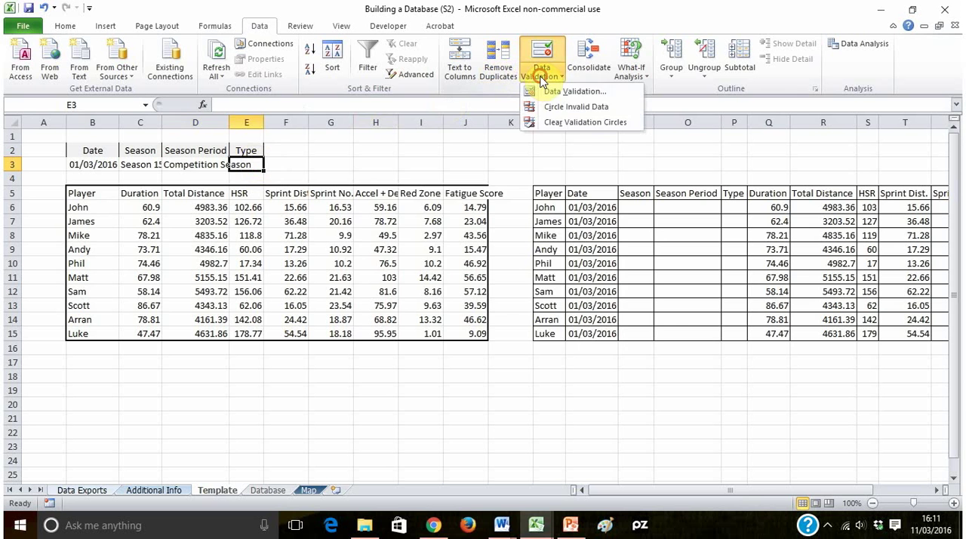
{"action": "left_click", "coordinate": [581, 93]}
{"action": "left_click", "coordinate": [426, 213]}
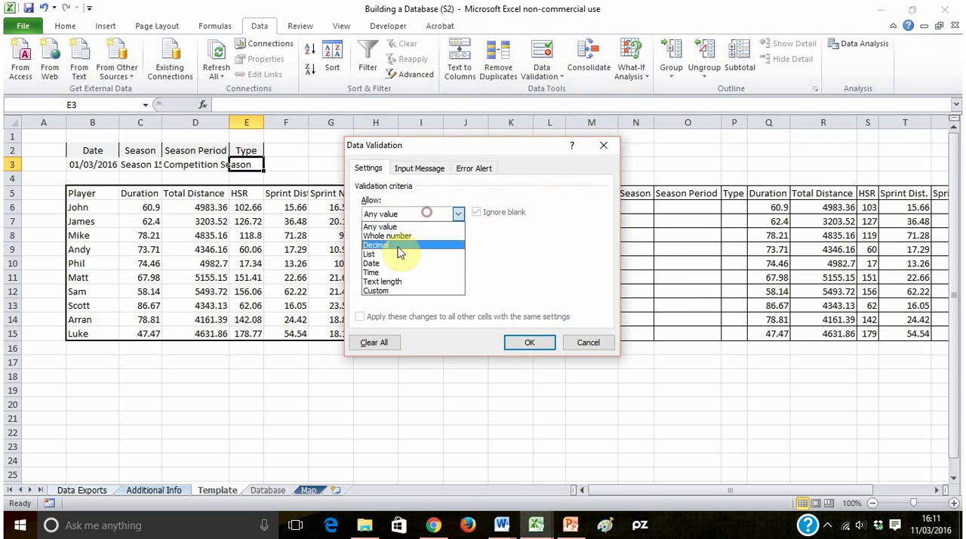
{"action": "left_click", "coordinate": [394, 257]}
{"action": "left_click", "coordinate": [557, 270]}
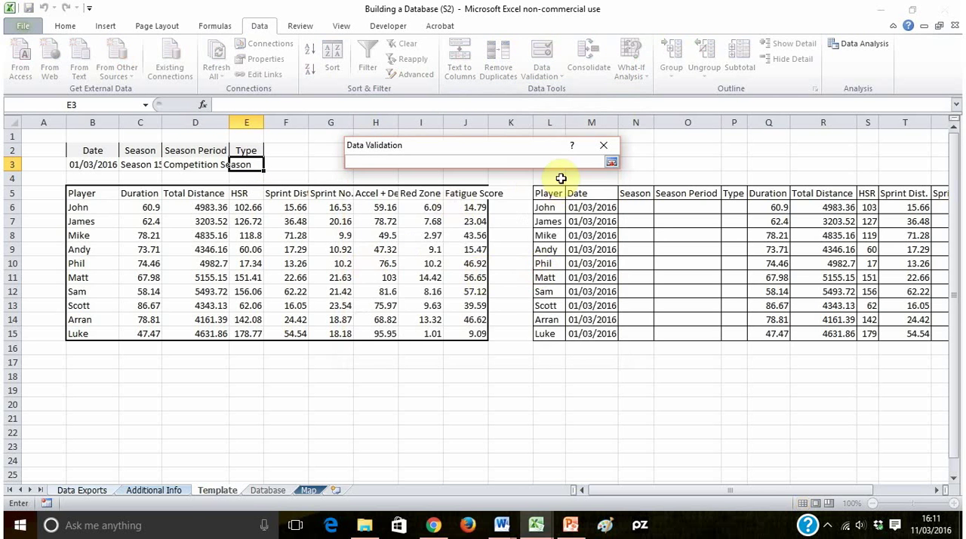
{"action": "left_click", "coordinate": [158, 490]}
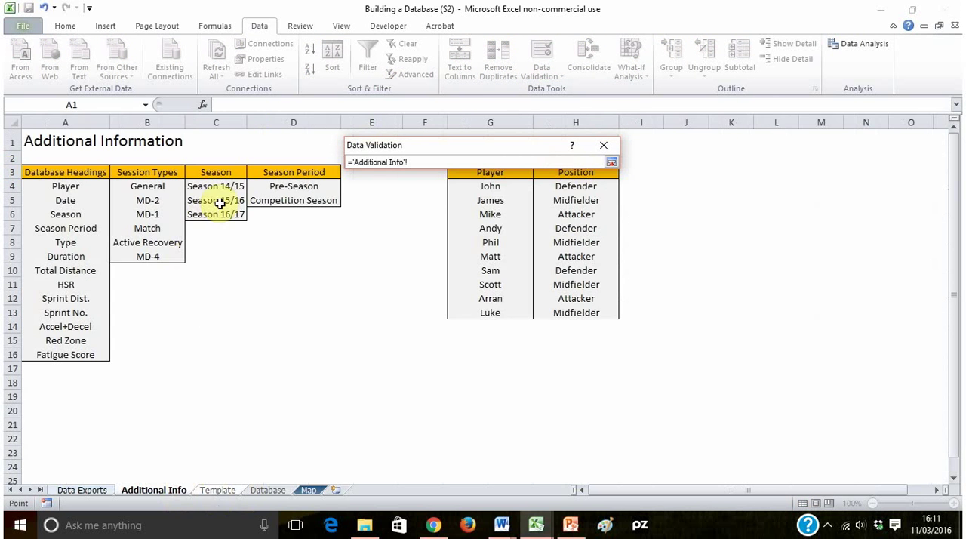
{"action": "left_click_drag", "start_coordinate": [145, 186], "coordinate": [151, 257]}
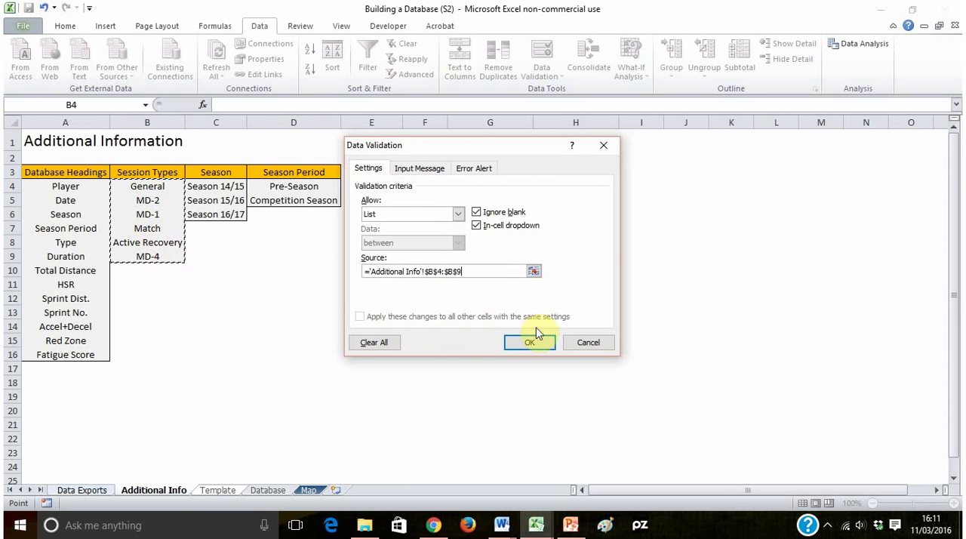
{"action": "left_click", "coordinate": [519, 340]}
- AutoFit the widths of columns B to E to their contents
{"action": "left_click_drag", "start_coordinate": [92, 123], "coordinate": [259, 128]}
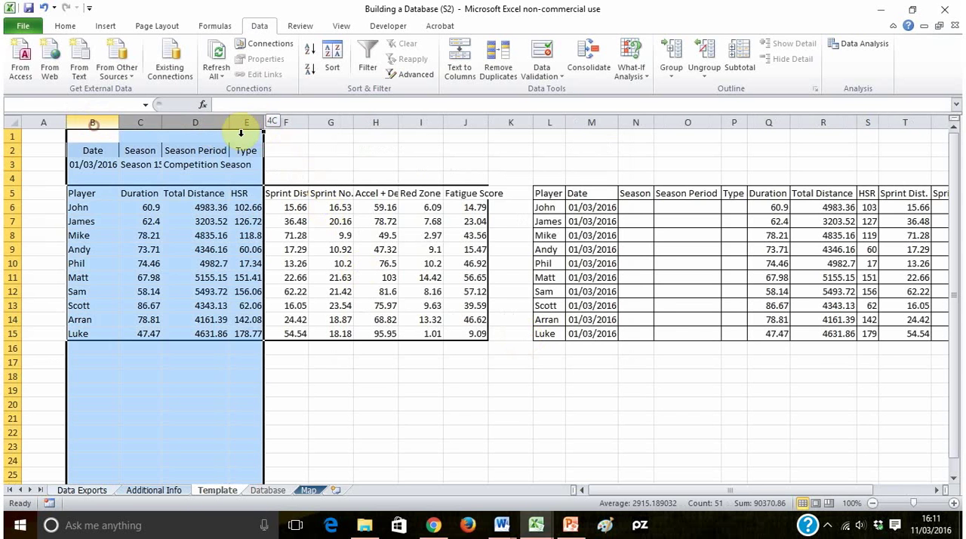
{"action": "double_click", "coordinate": [264, 122]}
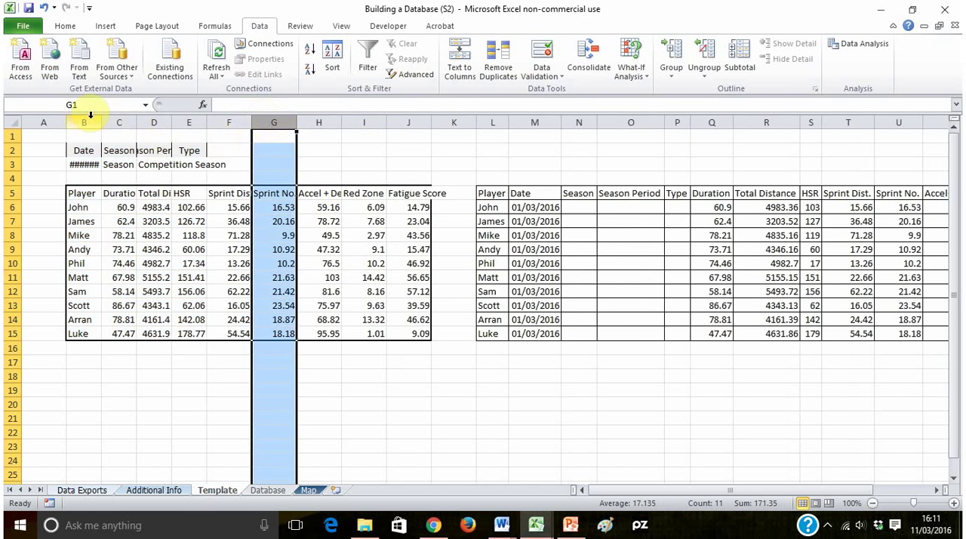
{"action": "left_click_drag", "start_coordinate": [89, 119], "coordinate": [206, 123]}
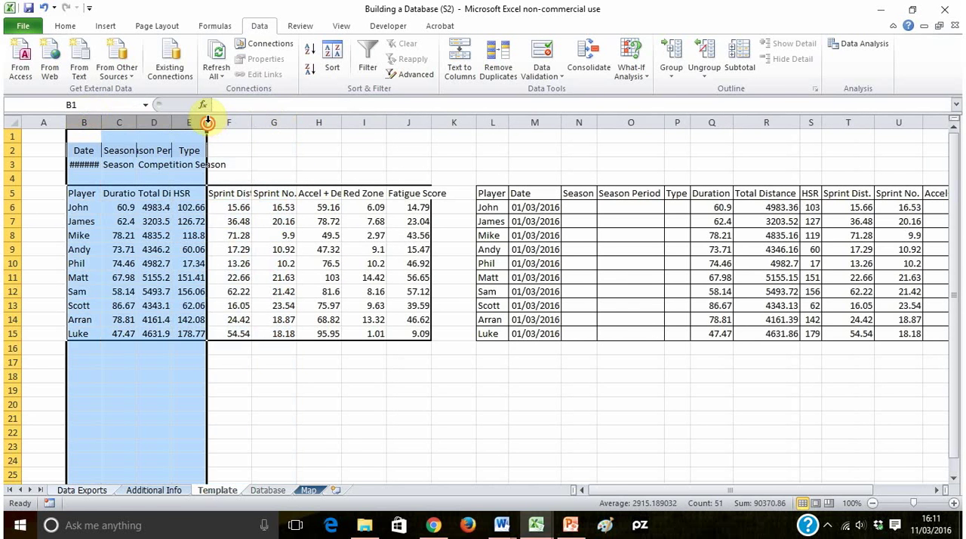
{"action": "double_click", "coordinate": [208, 123]}
- Choose General from the Type drop-down in E3 and AutoFit column E
{"action": "left_click", "coordinate": [283, 161]}
{"action": "left_click", "coordinate": [318, 162]}
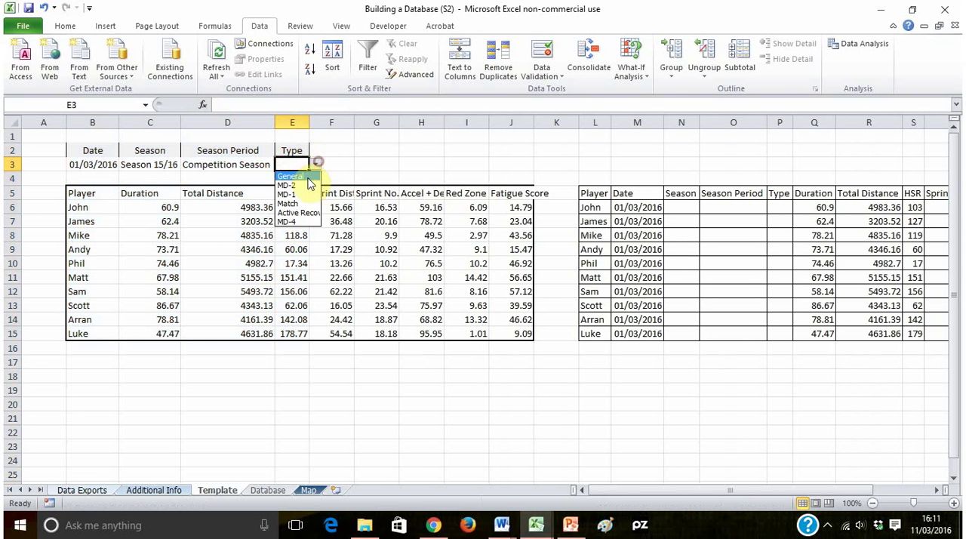
{"action": "left_click", "coordinate": [308, 178]}
{"action": "left_click_drag", "start_coordinate": [342, 158], "coordinate": [343, 155]}
{"action": "double_click", "coordinate": [307, 123]}
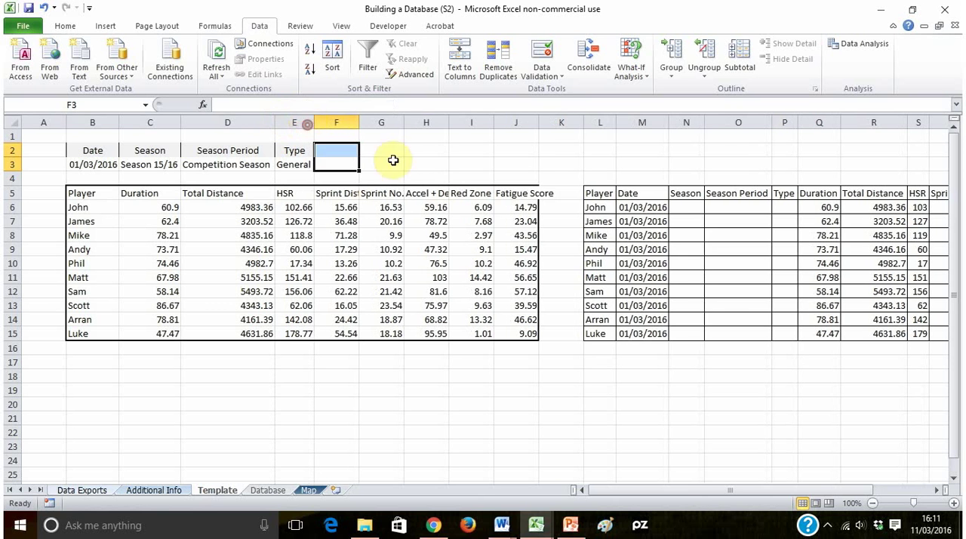
{"action": "left_click", "coordinate": [424, 162]}
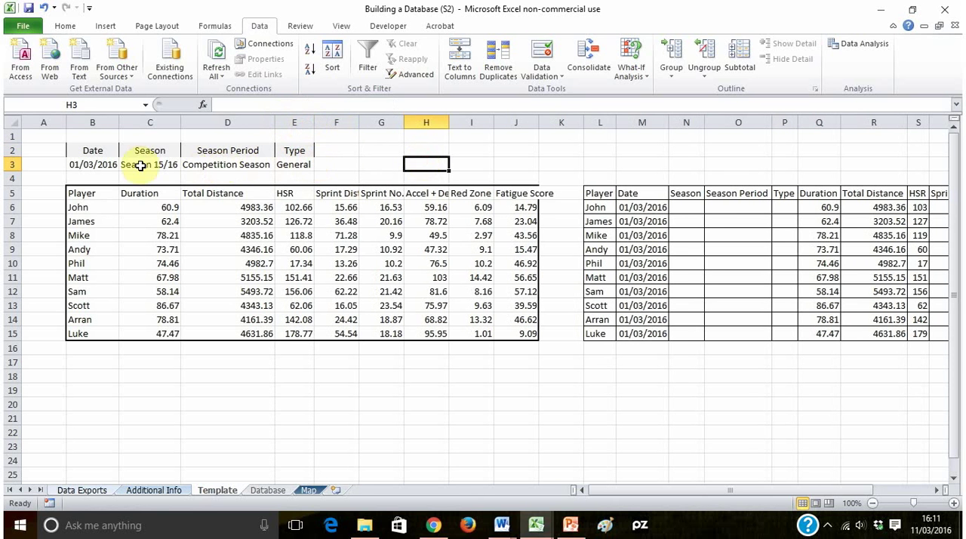
{"action": "left_click", "coordinate": [291, 168]}
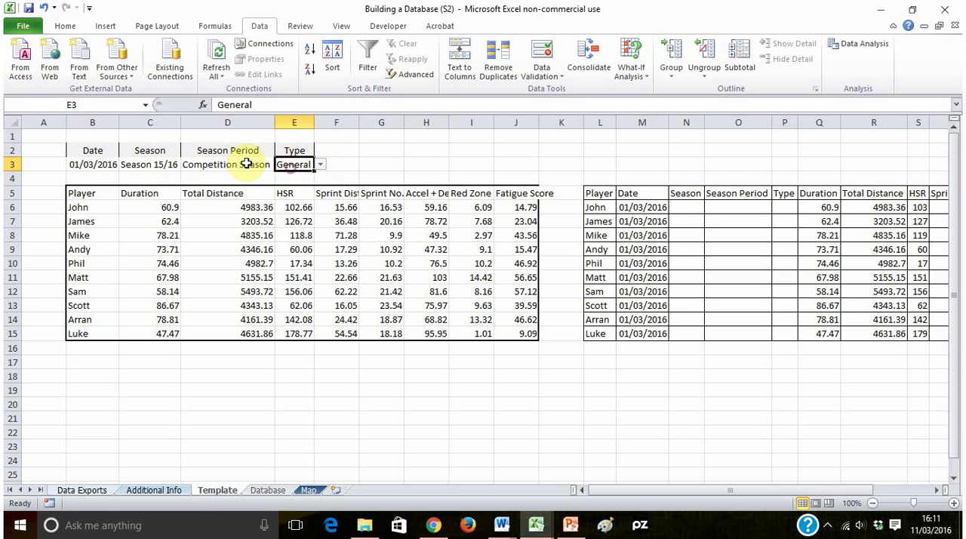
{"action": "left_click", "coordinate": [215, 168]}
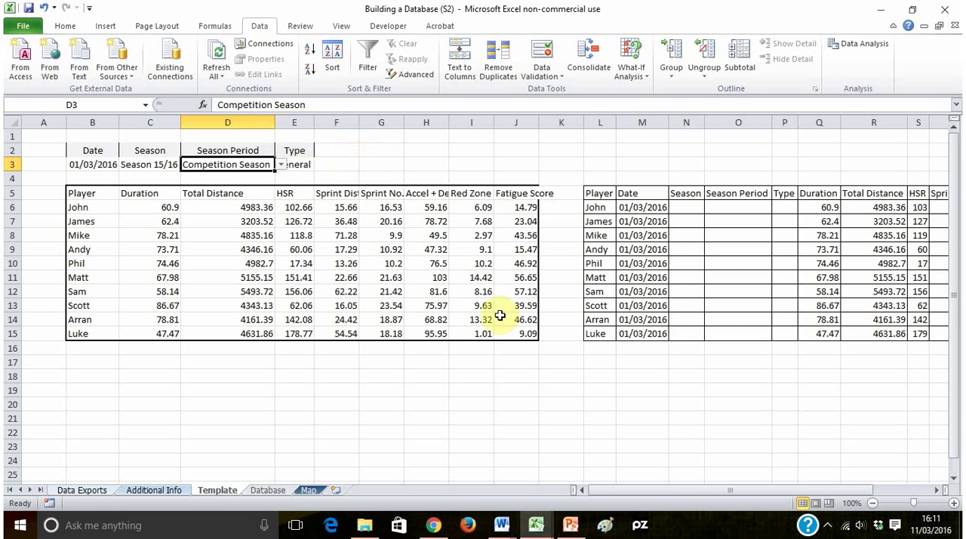
- Fill the Date formula in M6 across to P6 and down to row 15 for Season, Season Period and Type
{"action": "left_click", "coordinate": [658, 207]}
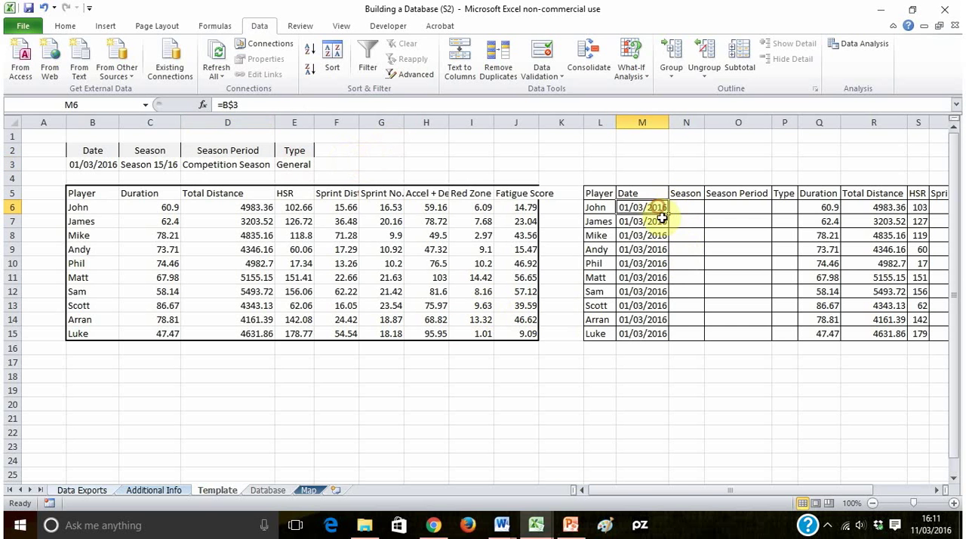
{"action": "left_click_drag", "start_coordinate": [672, 213], "coordinate": [789, 217]}
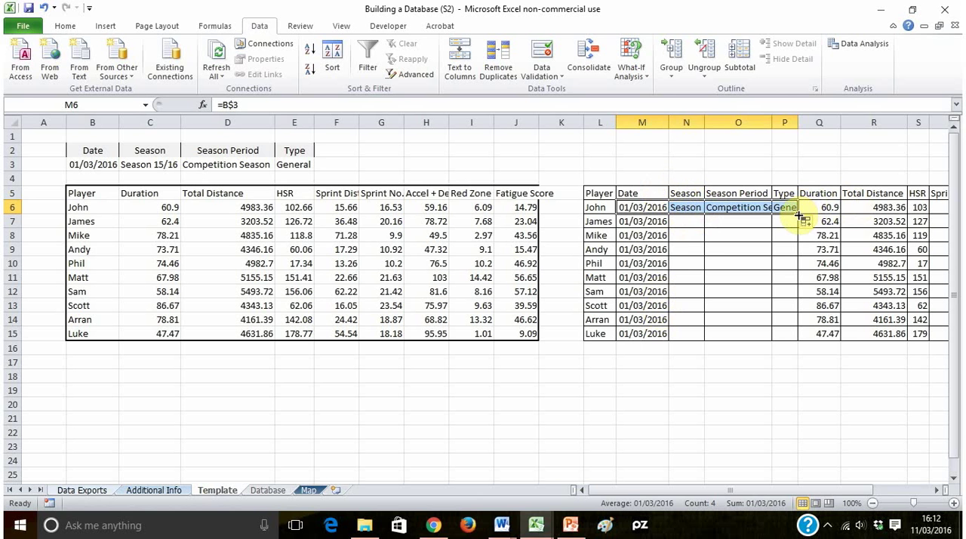
{"action": "left_click_drag", "start_coordinate": [798, 215], "coordinate": [797, 341]}
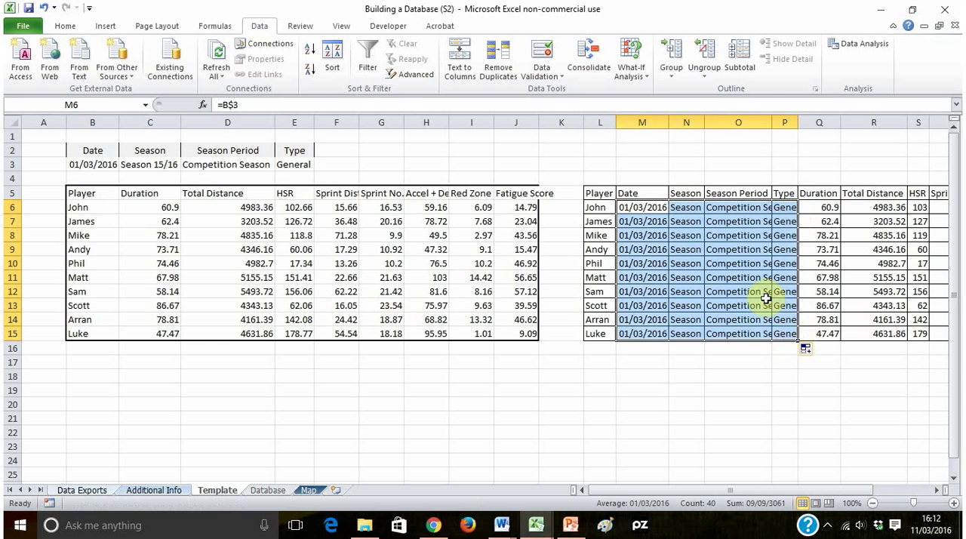
- AutoFit the widths of columns N, O and P to their contents
{"action": "double_click", "coordinate": [797, 123]}
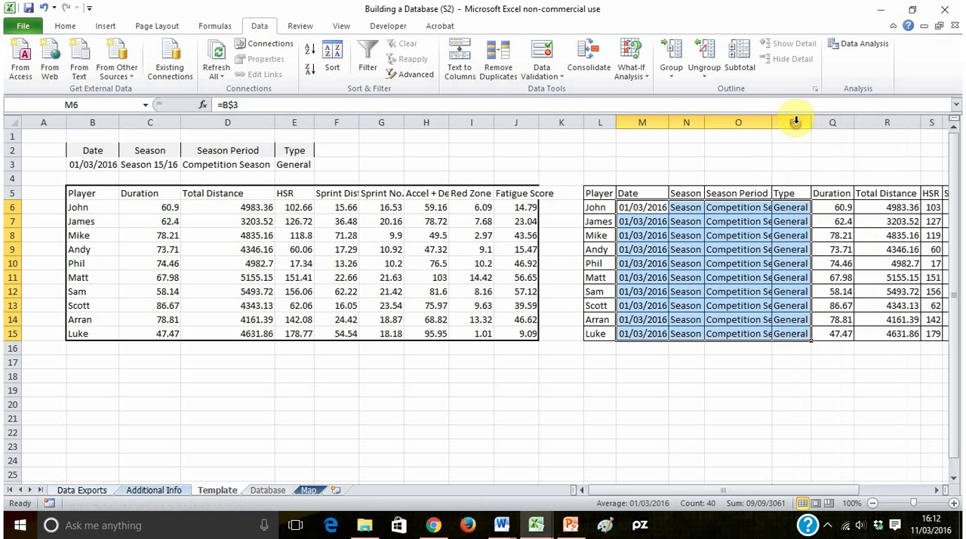
{"action": "double_click", "coordinate": [772, 122]}
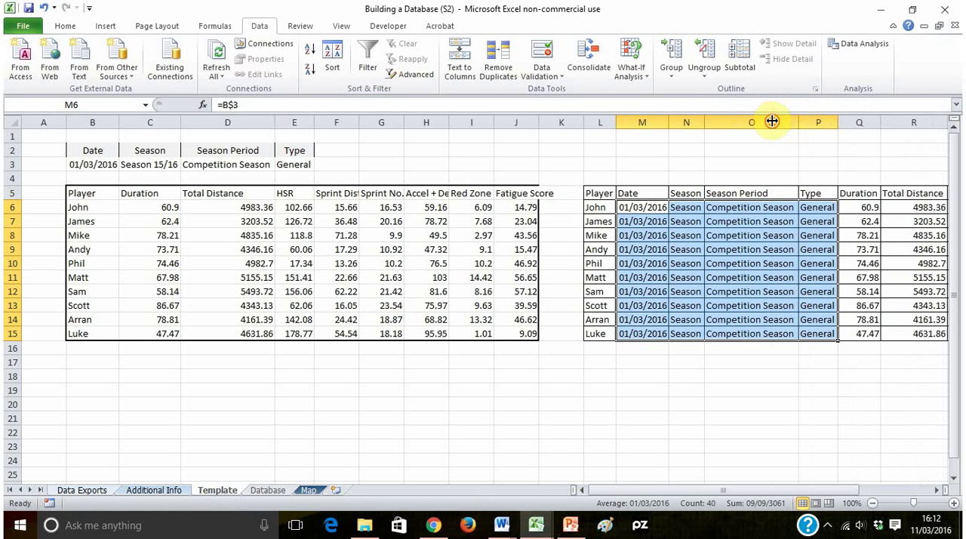
{"action": "double_click", "coordinate": [704, 122]}
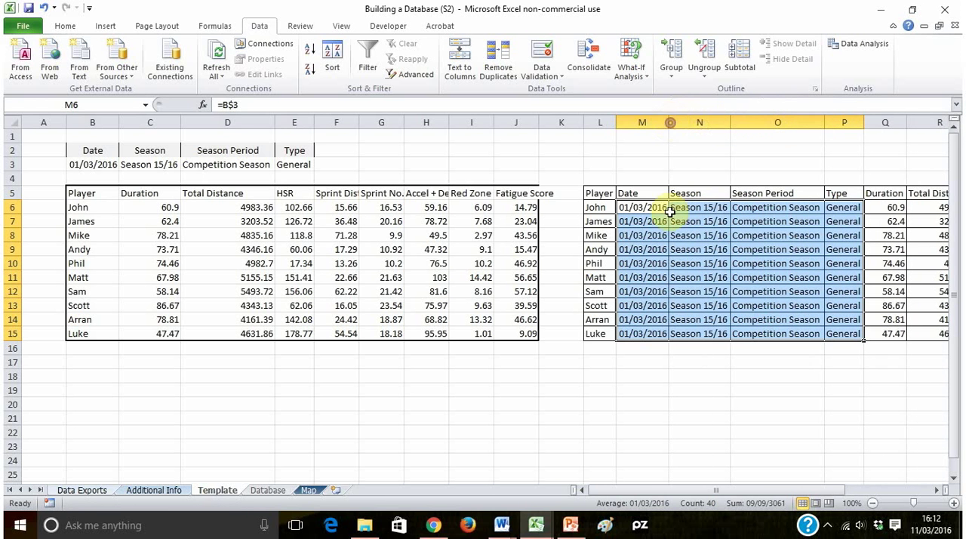
{"action": "left_click", "coordinate": [653, 362]}
- Test the Type drop-down in E3 with MD-1 and MD-2, and finish on MD-4
{"action": "left_click", "coordinate": [291, 165]}
{"action": "left_click", "coordinate": [320, 165]}
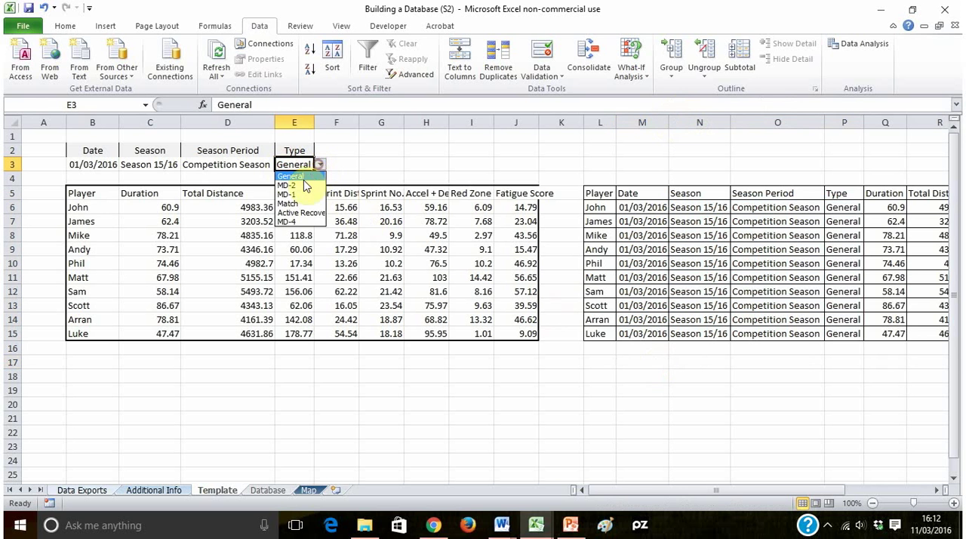
{"action": "left_click", "coordinate": [305, 188]}
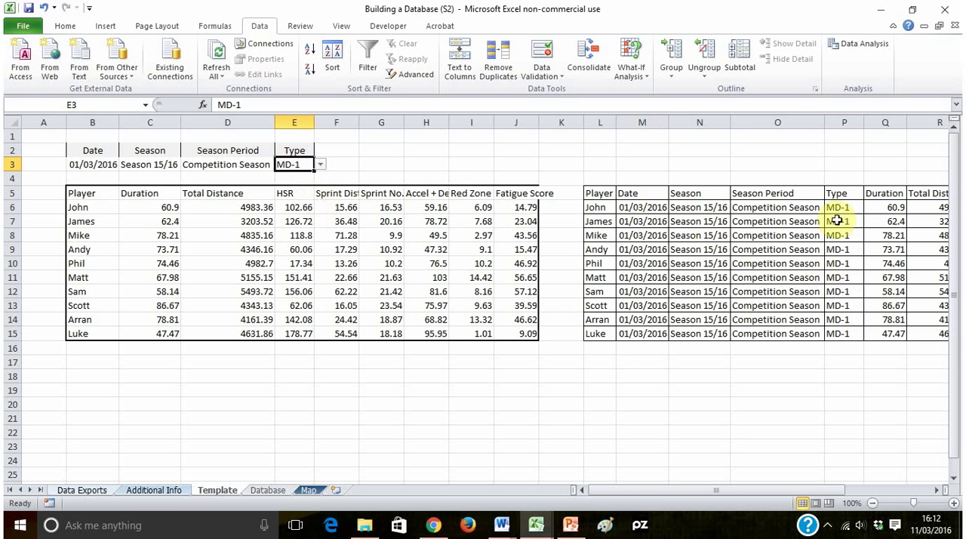
{"action": "left_click", "coordinate": [320, 166]}
{"action": "left_click", "coordinate": [309, 191]}
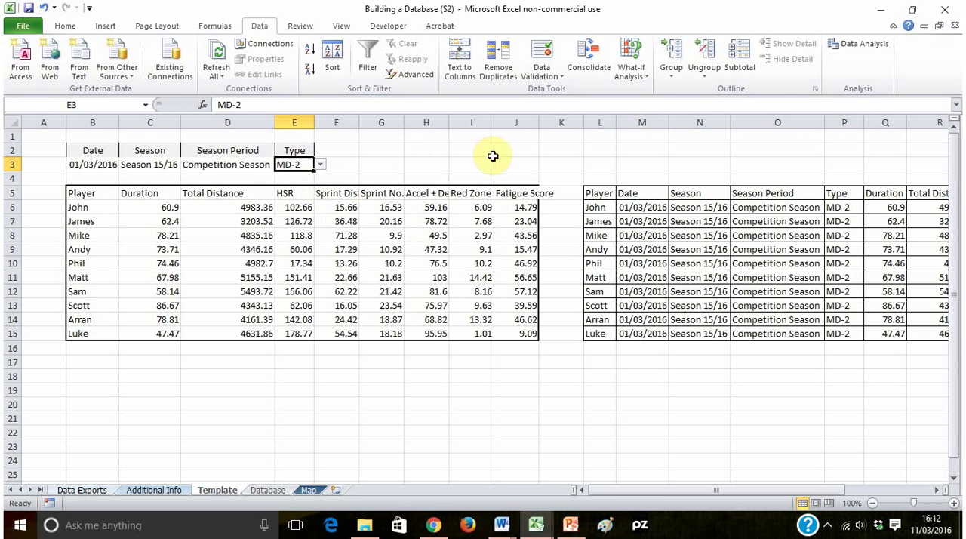
{"action": "left_click", "coordinate": [320, 165]}
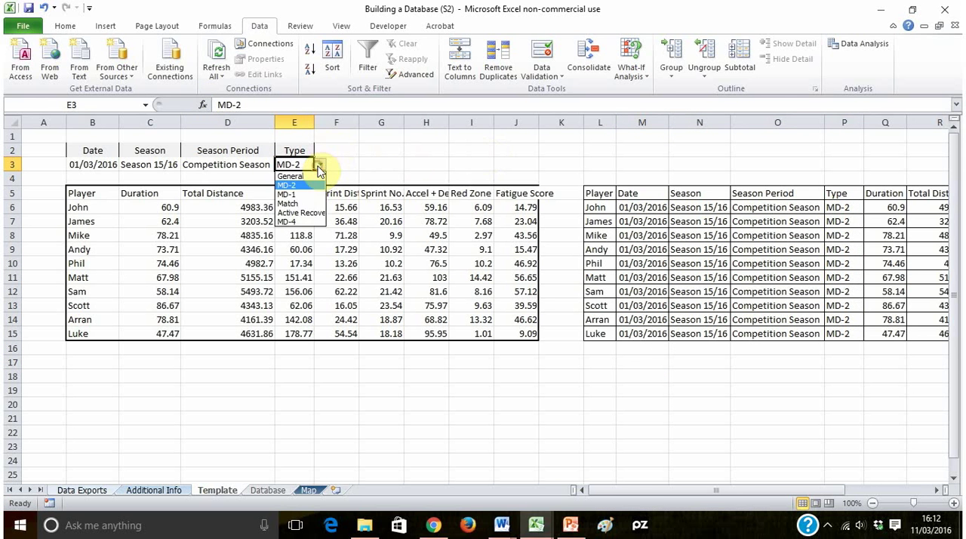
{"action": "left_click", "coordinate": [301, 221]}
{"action": "left_click", "coordinate": [687, 131]}
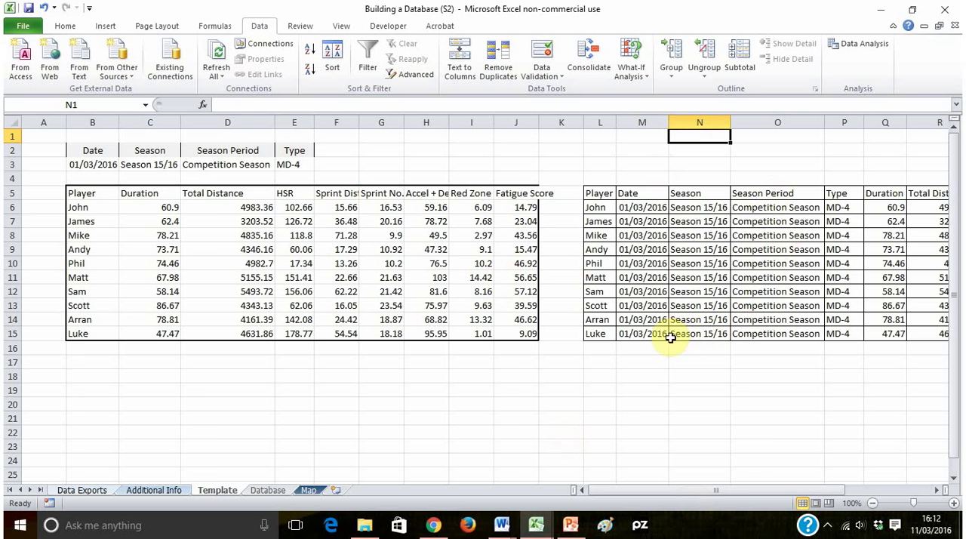
- Copy the linked table rows L6:X15 and paste them as values under the Database headings, starting at A2
{"action": "left_click_drag", "start_coordinate": [716, 490], "coordinate": [798, 488]}
{"action": "left_click", "coordinate": [259, 194]}
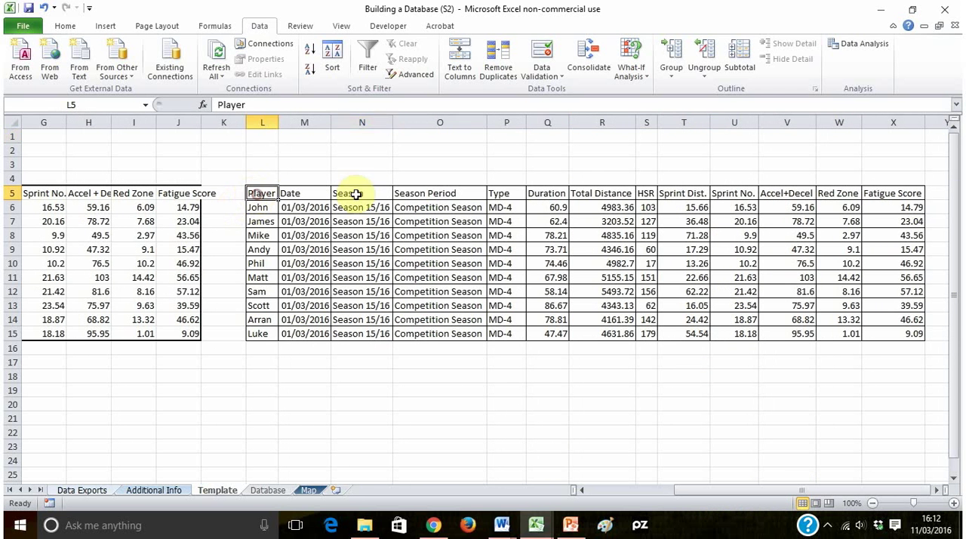
{"action": "left_click_drag", "start_coordinate": [356, 194], "coordinate": [904, 190]}
{"action": "left_click", "coordinate": [440, 390]}
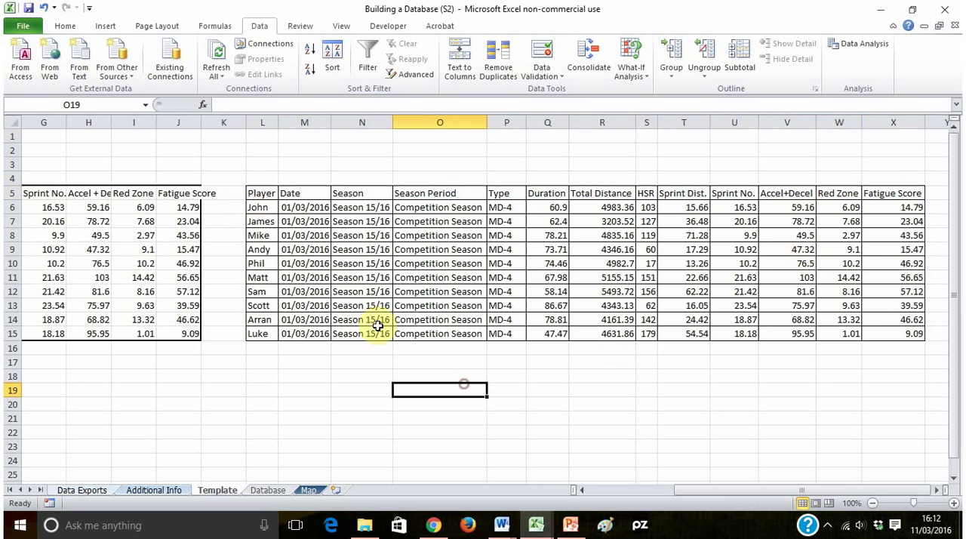
{"action": "left_click_drag", "start_coordinate": [261, 209], "coordinate": [868, 327]}
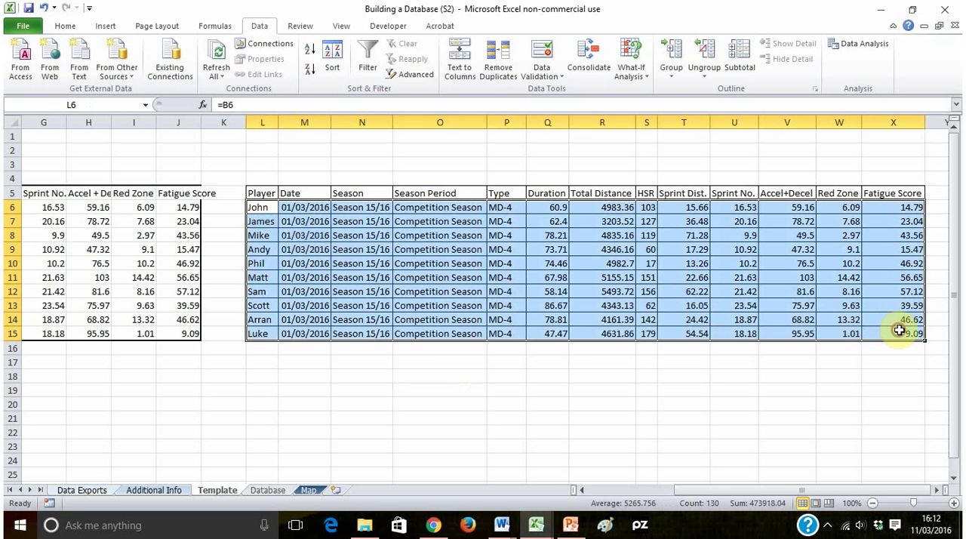
{"action": "key", "text": "ctrl+c"}
{"action": "left_click", "coordinate": [267, 490]}
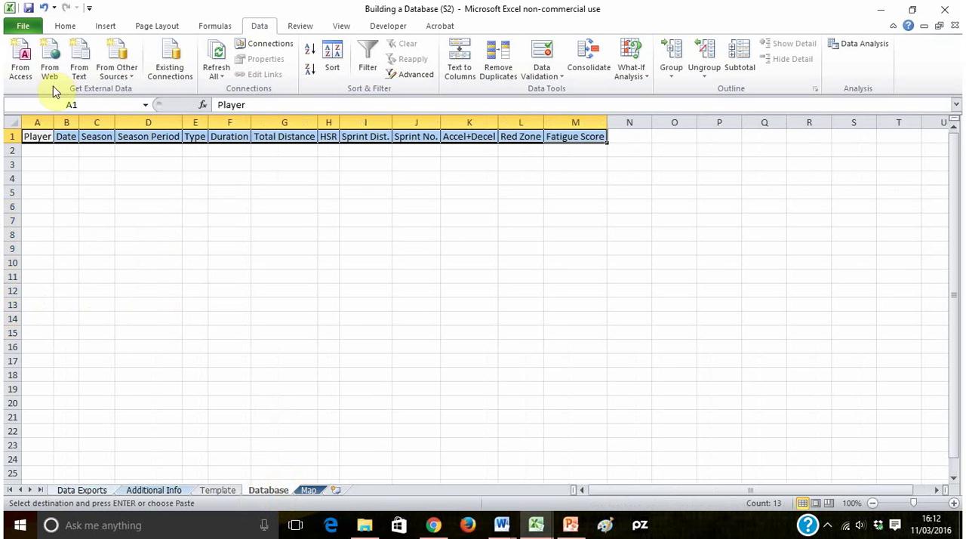
{"action": "left_click", "coordinate": [36, 151]}
{"action": "left_click", "coordinate": [65, 26]}
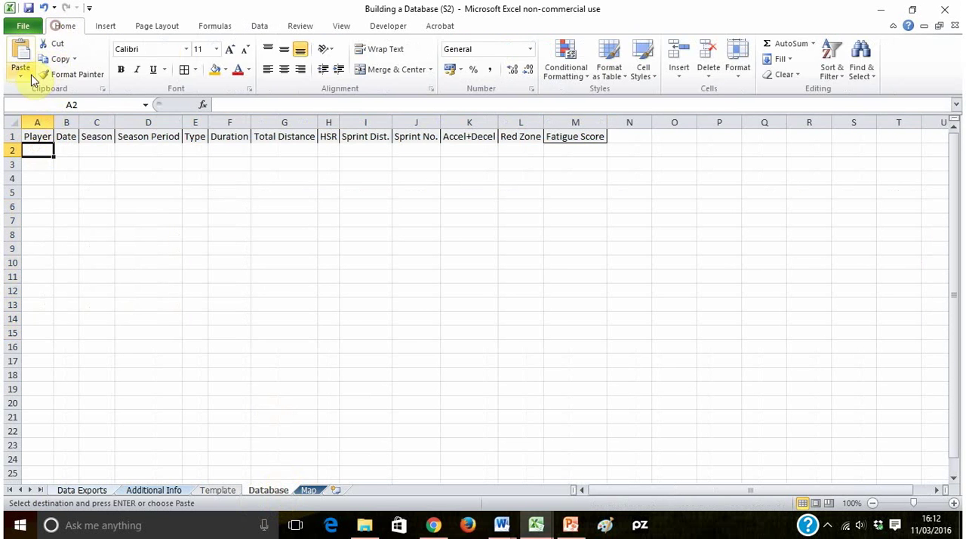
{"action": "left_click", "coordinate": [20, 76]}
{"action": "left_click", "coordinate": [19, 161]}
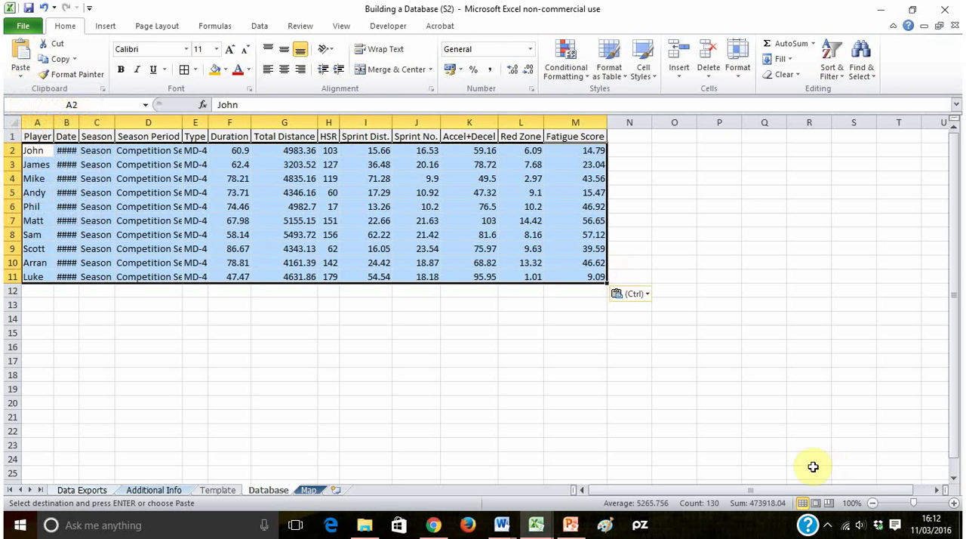
- Paste the copied formatting onto the new Database rows and paste their values again
{"action": "left_click", "coordinate": [20, 76]}
{"action": "left_click", "coordinate": [15, 198]}
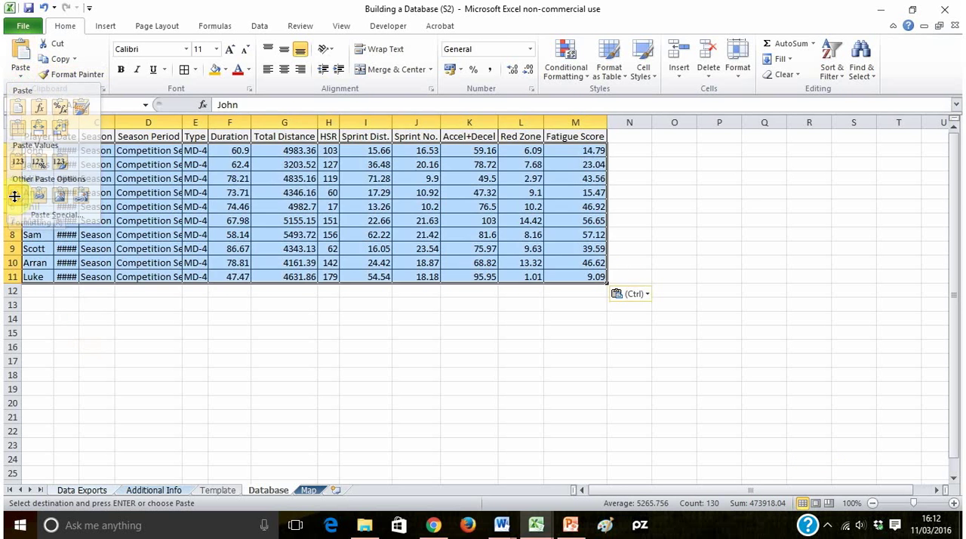
{"action": "left_click", "coordinate": [22, 80]}
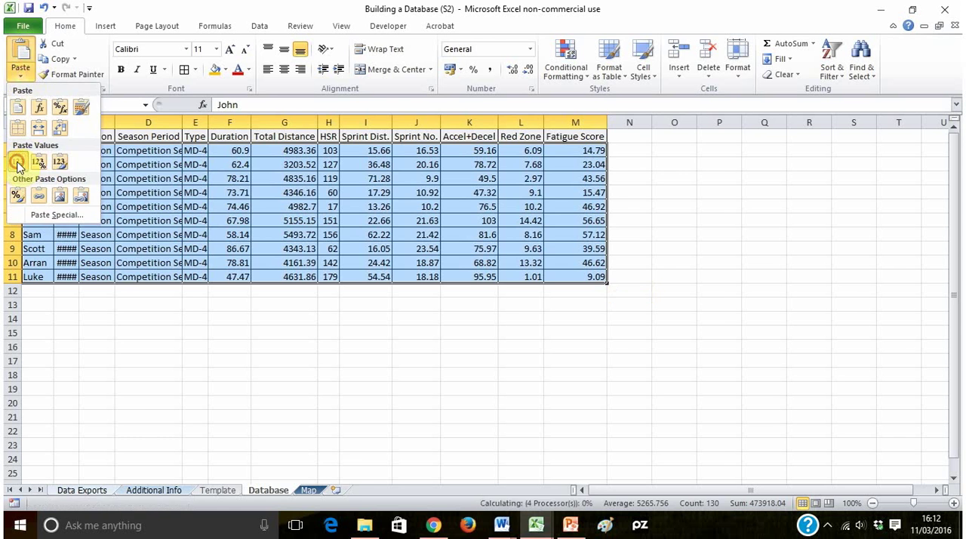
{"action": "left_click", "coordinate": [20, 162]}
- AutoFit the Date, Season Period and Type columns of the Database sheet
{"action": "left_click", "coordinate": [163, 304]}
{"action": "double_click", "coordinate": [78, 122]}
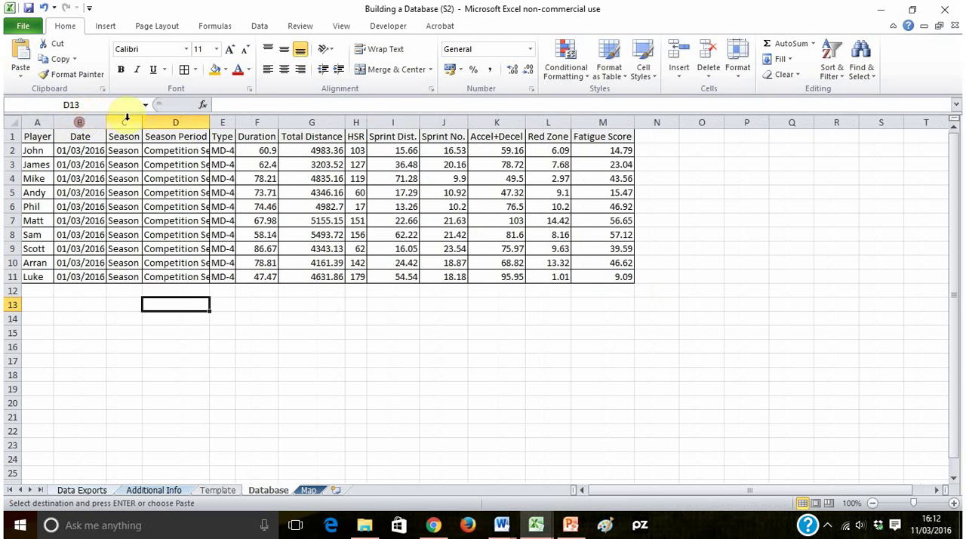
{"action": "double_click", "coordinate": [213, 119]}
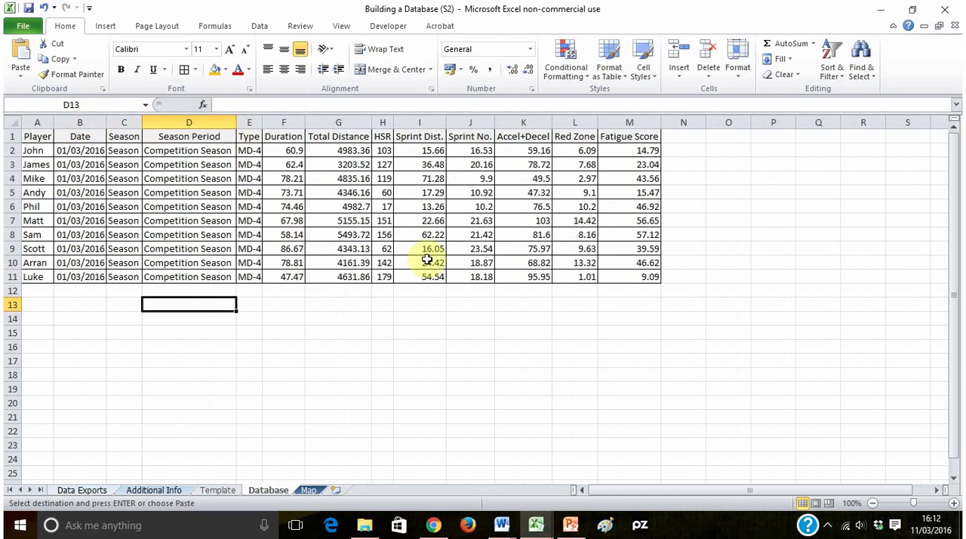
{"action": "left_click_drag", "start_coordinate": [262, 123], "coordinate": [260, 122]}
{"action": "double_click", "coordinate": [259, 122]}
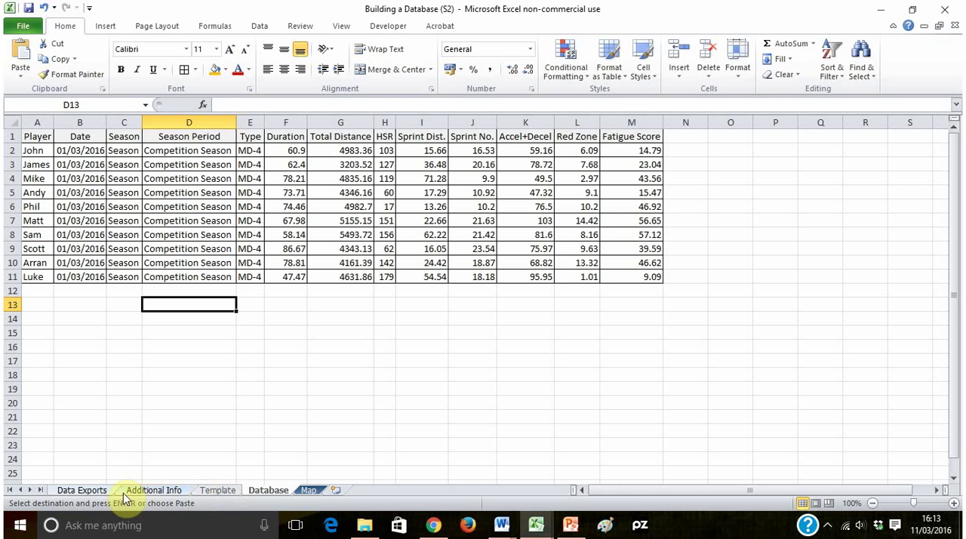
- Copy the Session 2 table A16:I26 from Data Exports and paste it as values over the Template table at B5
{"action": "left_click", "coordinate": [83, 490]}
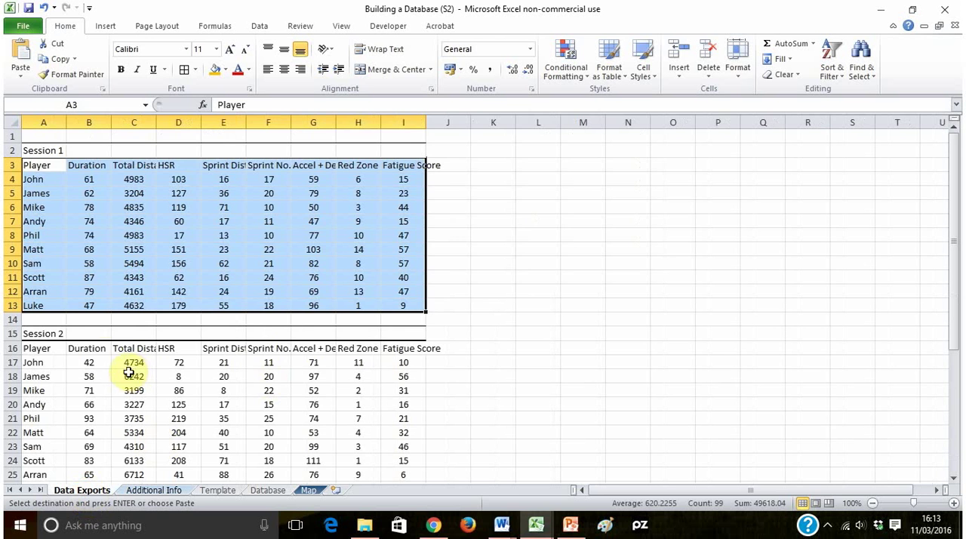
{"action": "left_click_drag", "start_coordinate": [33, 354], "coordinate": [406, 455]}
{"action": "key", "text": "ctrl+c"}
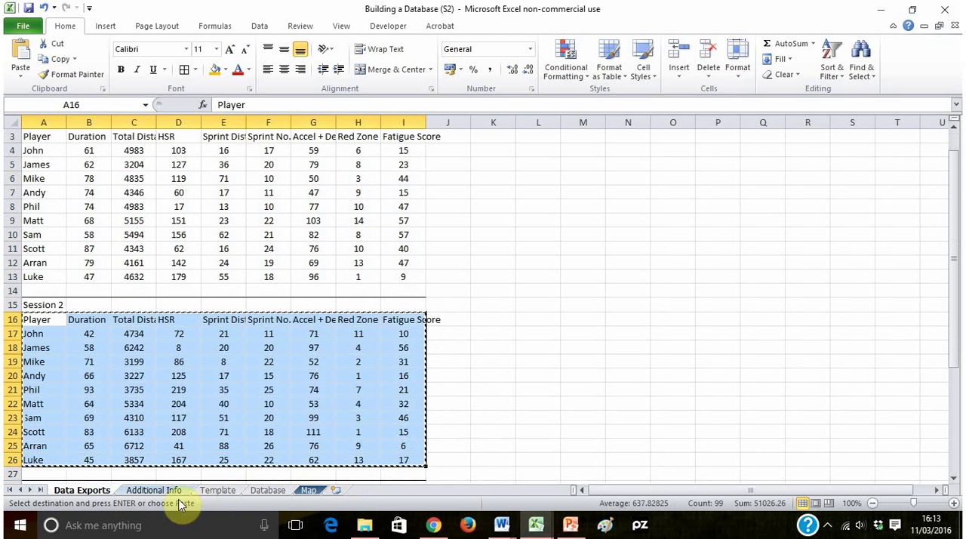
{"action": "left_click", "coordinate": [214, 491]}
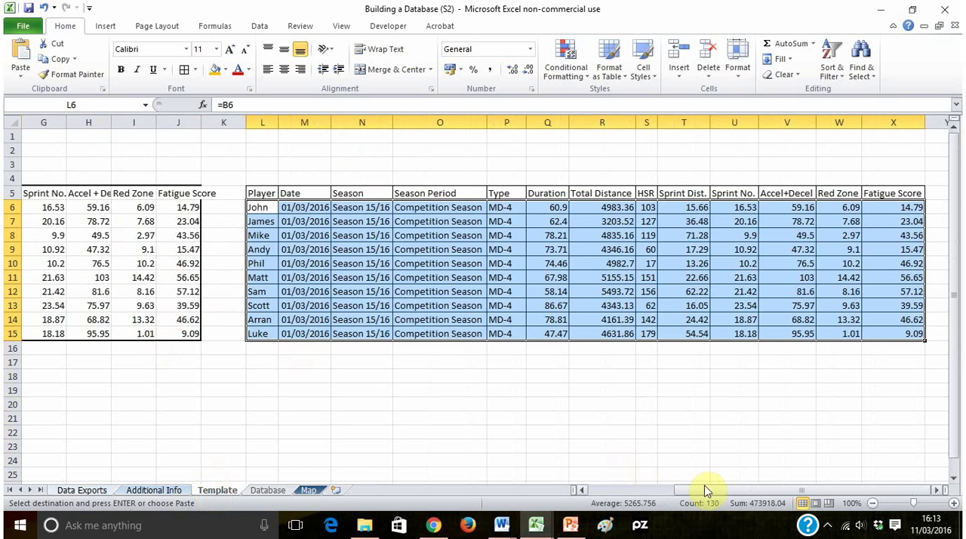
{"action": "left_click_drag", "start_coordinate": [711, 491], "coordinate": [579, 491]}
{"action": "left_click", "coordinate": [89, 194]}
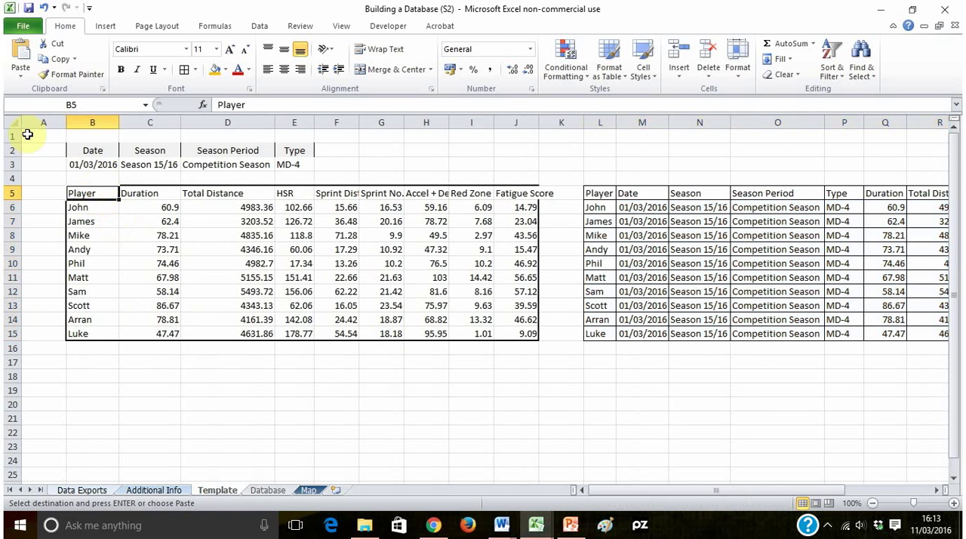
{"action": "left_click", "coordinate": [21, 73]}
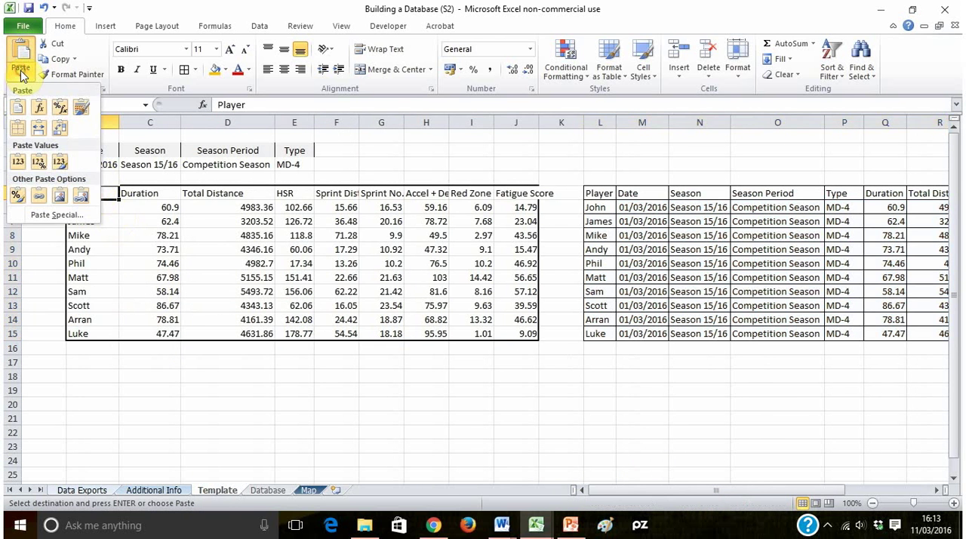
{"action": "left_click", "coordinate": [20, 162]}
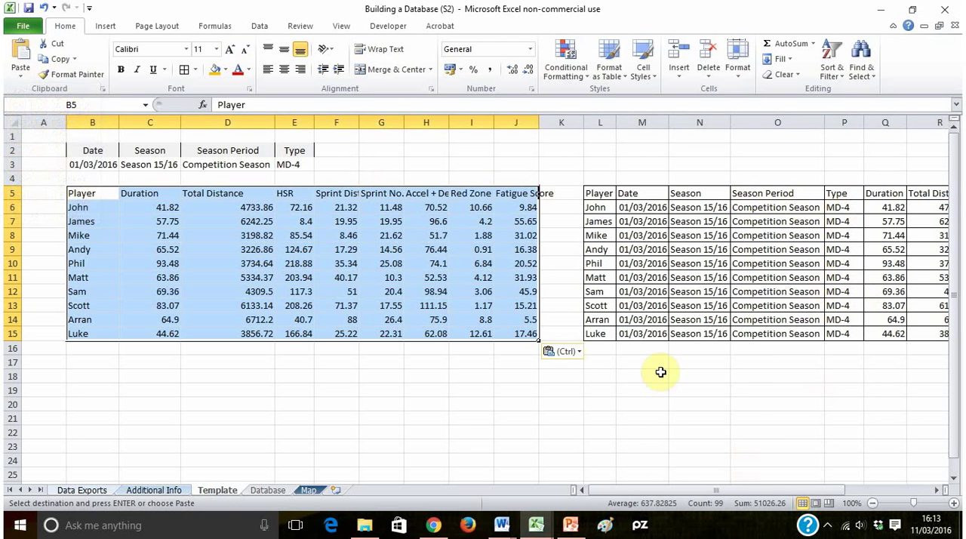
{"action": "left_click", "coordinate": [644, 305]}
{"action": "left_click_drag", "start_coordinate": [683, 489], "coordinate": [638, 467]}
- Set the session date in B3 to 02/03/2016
{"action": "left_click", "coordinate": [98, 163]}
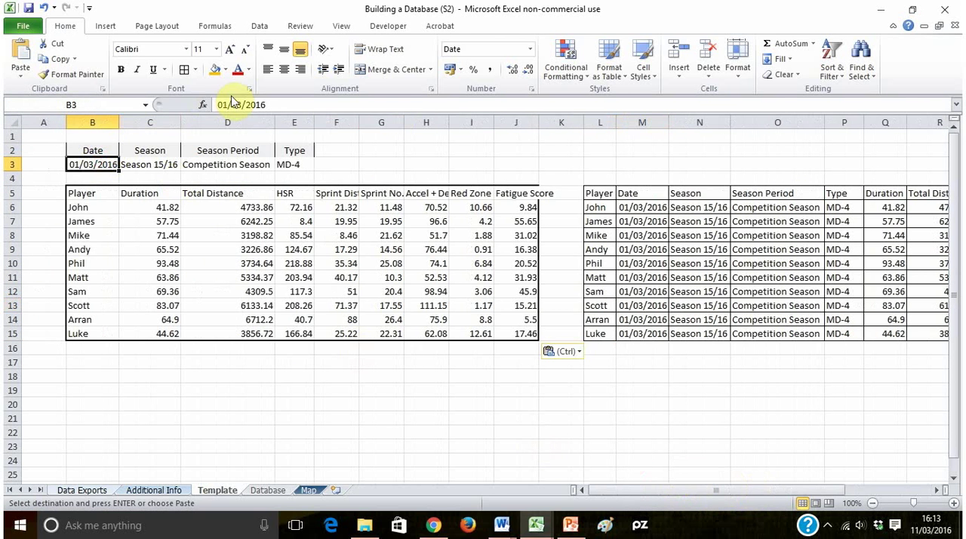
{"action": "left_click", "coordinate": [231, 103]}
{"action": "type", "text": "2"}
{"action": "key", "text": "Return"}
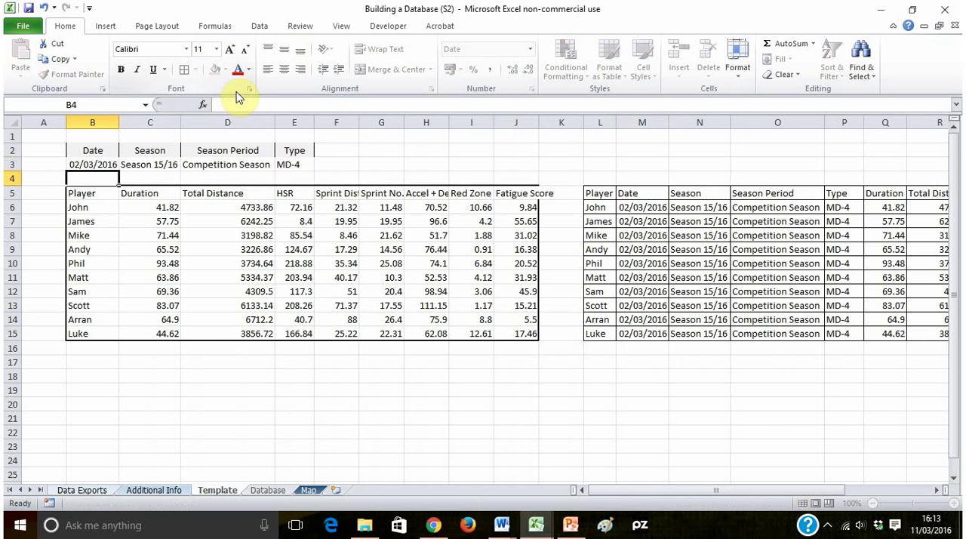
- Choose MD-2 from the Type drop-down in E3, keeping the existing season and season period
{"action": "left_click", "coordinate": [166, 167]}
{"action": "left_click", "coordinate": [223, 164]}
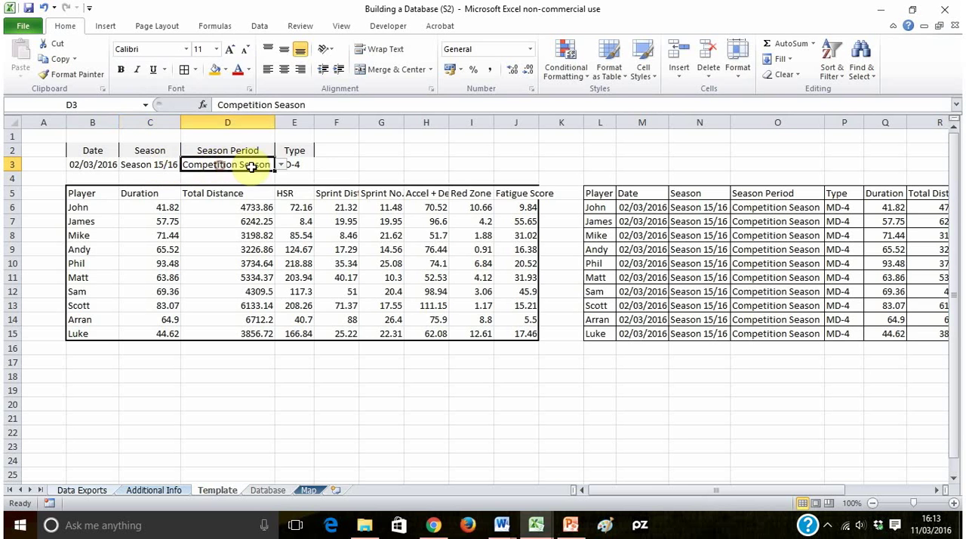
{"action": "left_click", "coordinate": [301, 164]}
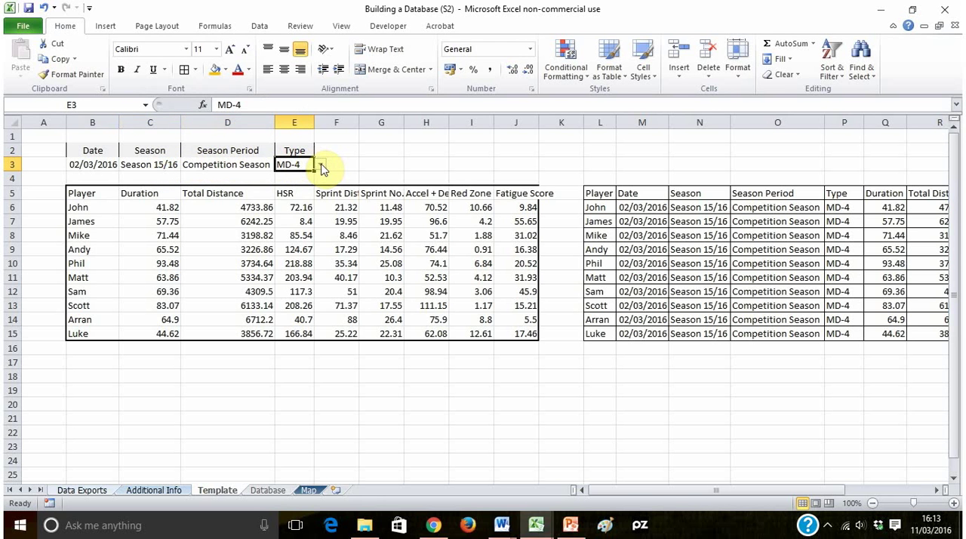
{"action": "left_click", "coordinate": [321, 165]}
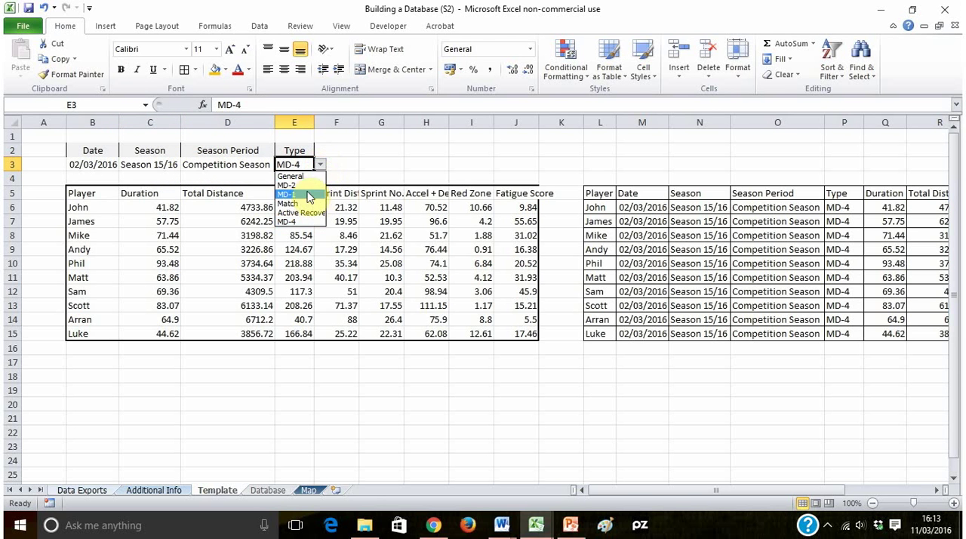
{"action": "left_click", "coordinate": [315, 184]}
- Set the session date in B3 of the Template sheet to 03/03/2016
{"action": "left_click", "coordinate": [102, 163]}
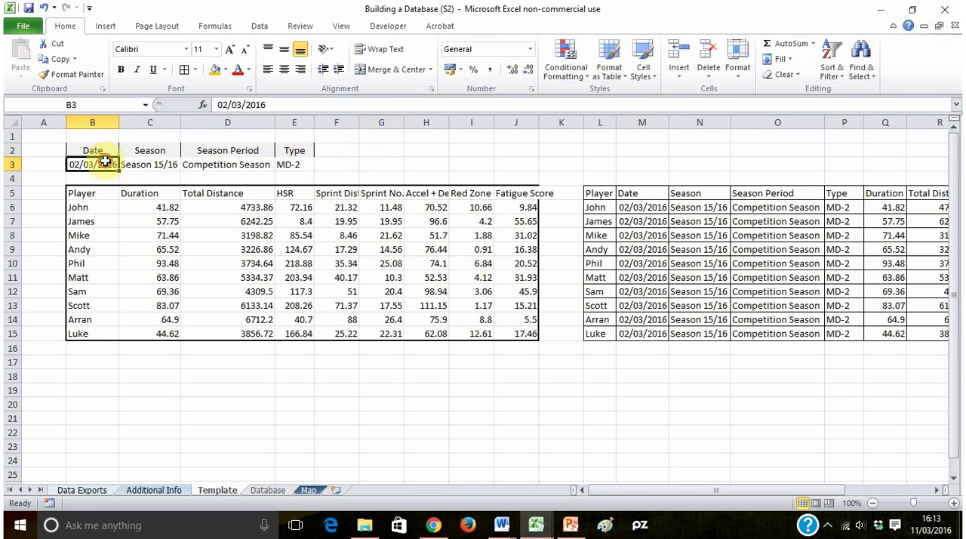
{"action": "left_click", "coordinate": [226, 105]}
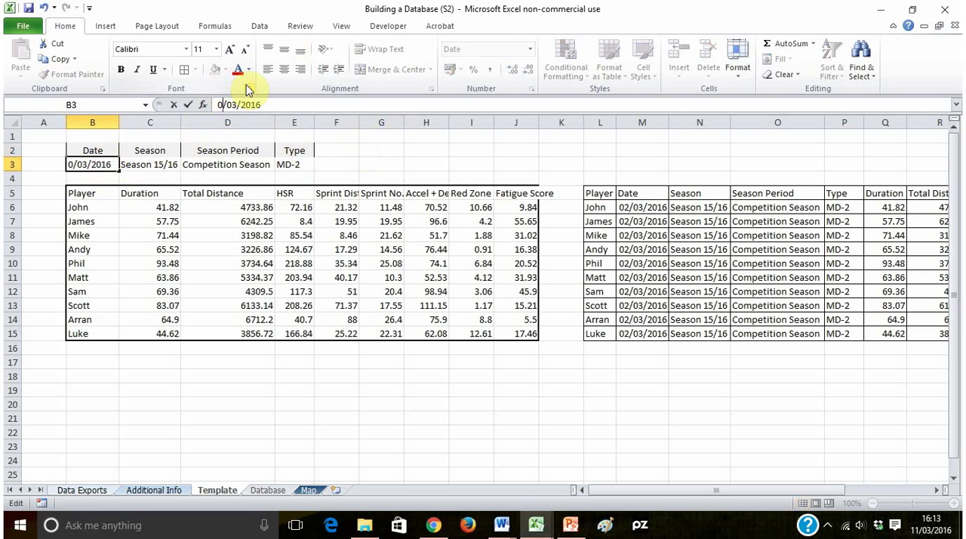
{"action": "type", "text": "3"}
{"action": "key", "text": "Return"}
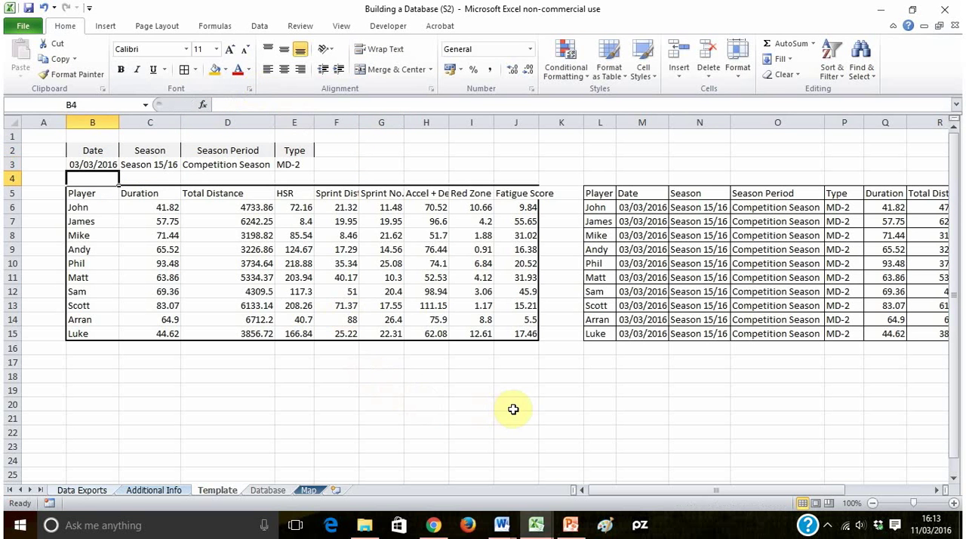
- Start recording a macro named MoveData stored in This Workbook, replacing the existing macro of that name
{"action": "left_click", "coordinate": [379, 152]}
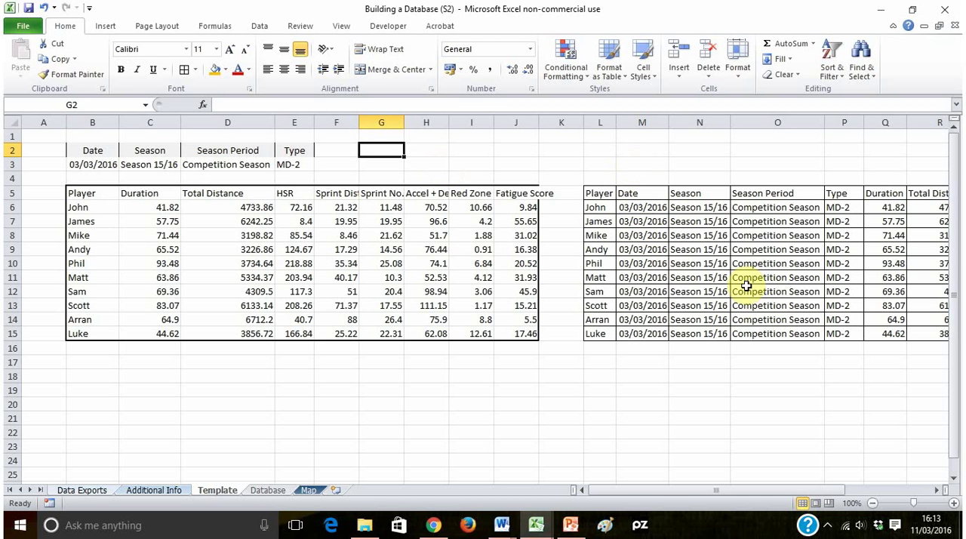
{"action": "left_click", "coordinate": [378, 28]}
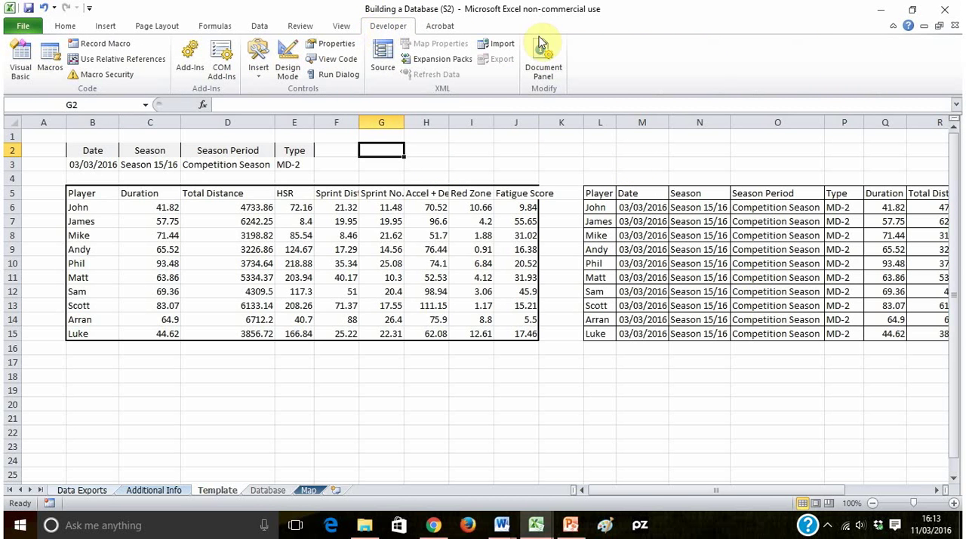
{"action": "right_click", "coordinate": [696, 54]}
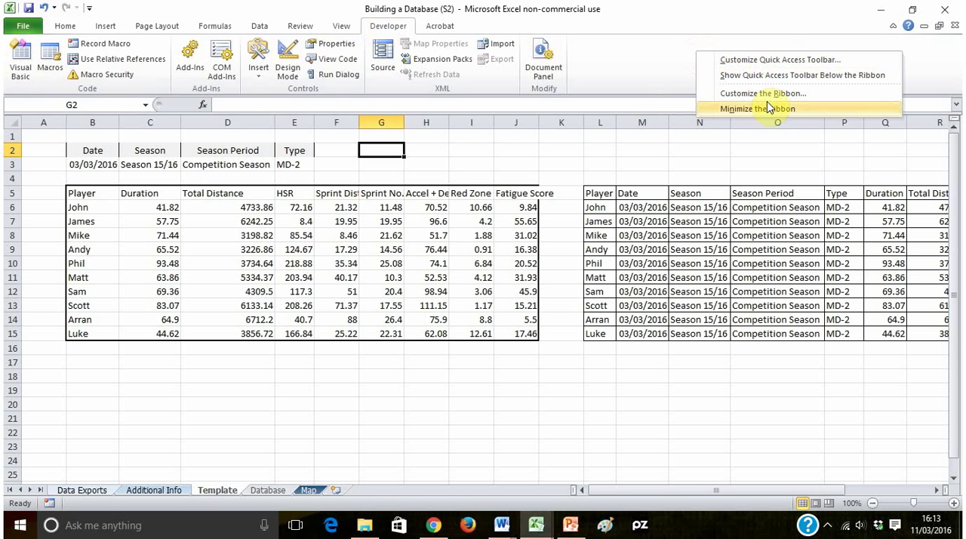
{"action": "left_click", "coordinate": [454, 157]}
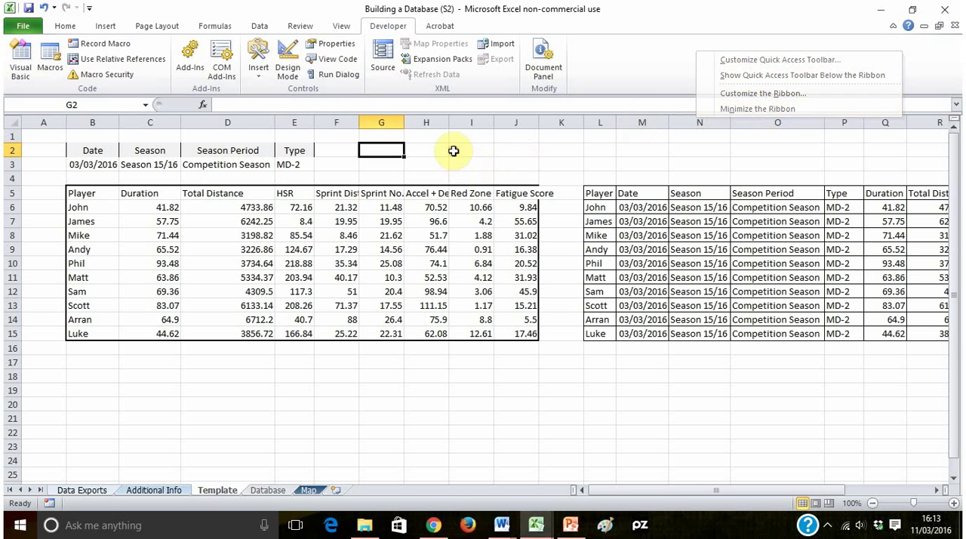
{"action": "left_click", "coordinate": [113, 50]}
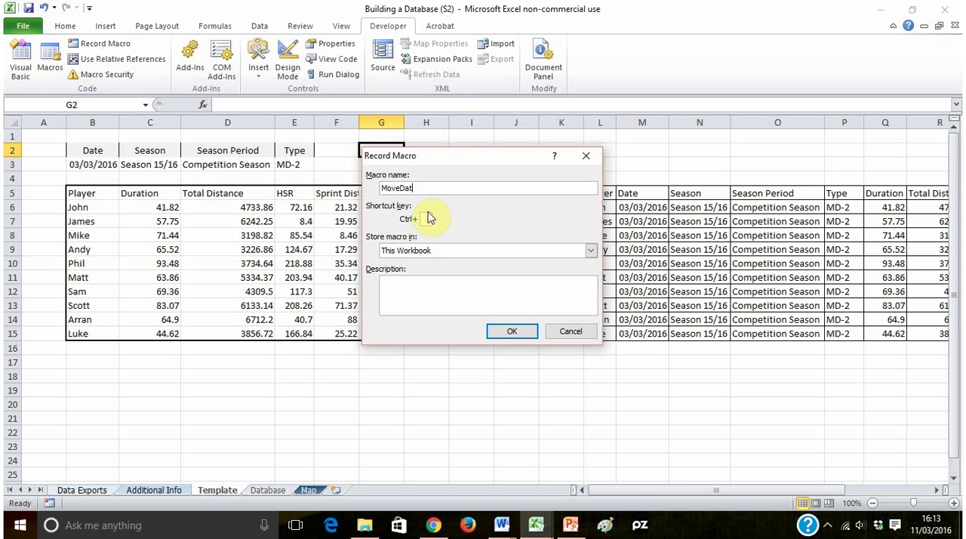
{"action": "left_click", "coordinate": [512, 332]}
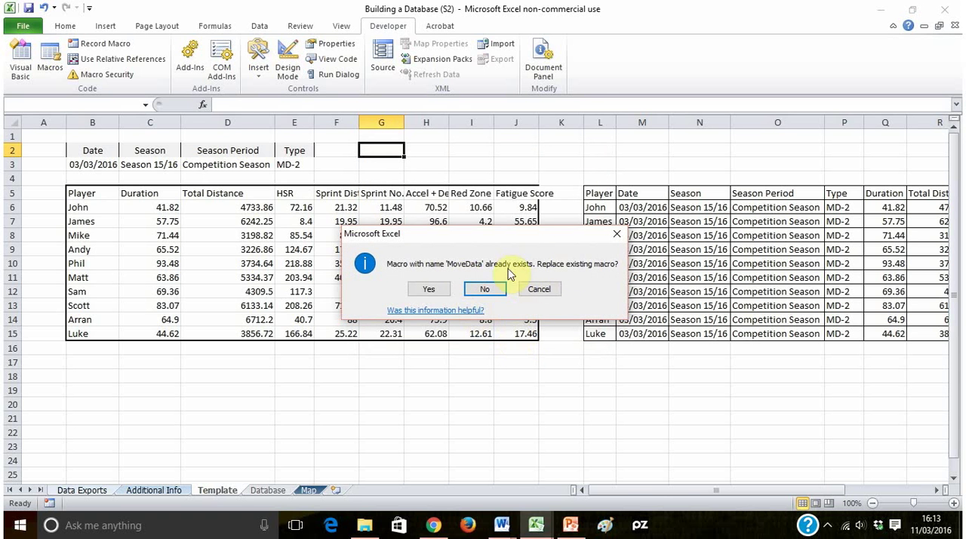
{"action": "left_click", "coordinate": [427, 289]}
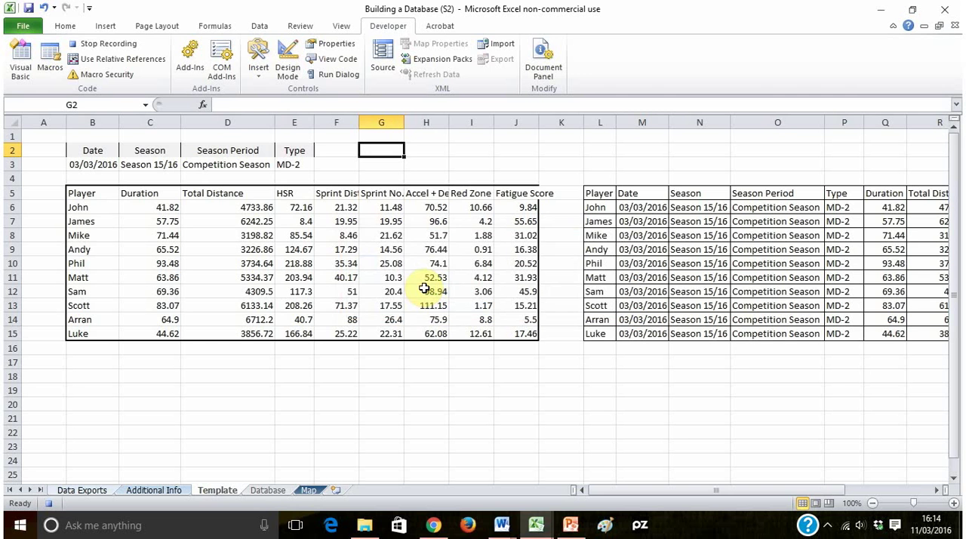
- Copy the combined session rows L6:X15, without the headers, from the Template sheet
{"action": "left_click", "coordinate": [601, 208]}
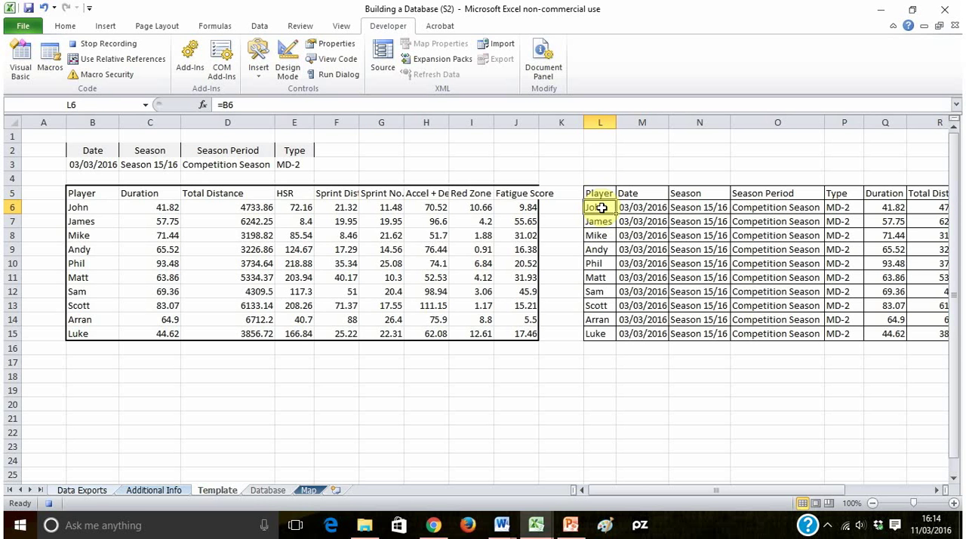
{"action": "key", "text": "ctrl+shift+Down"}
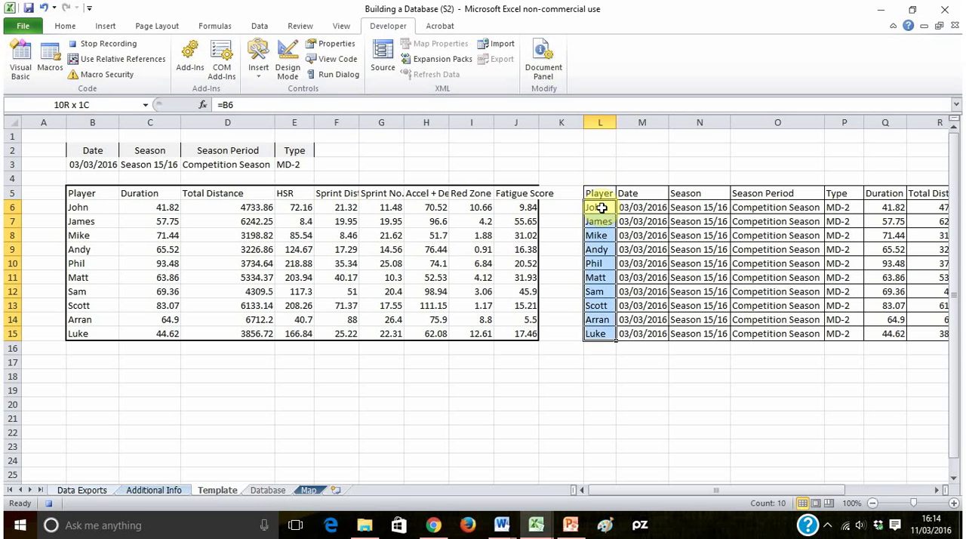
{"action": "key", "text": "ctrl+shift+Right"}
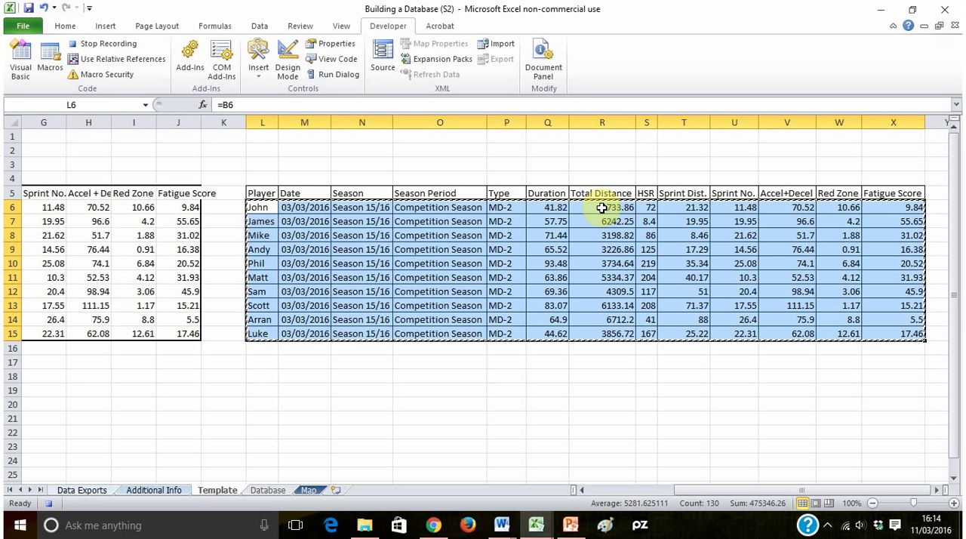
{"action": "key", "text": "ctrl+c"}
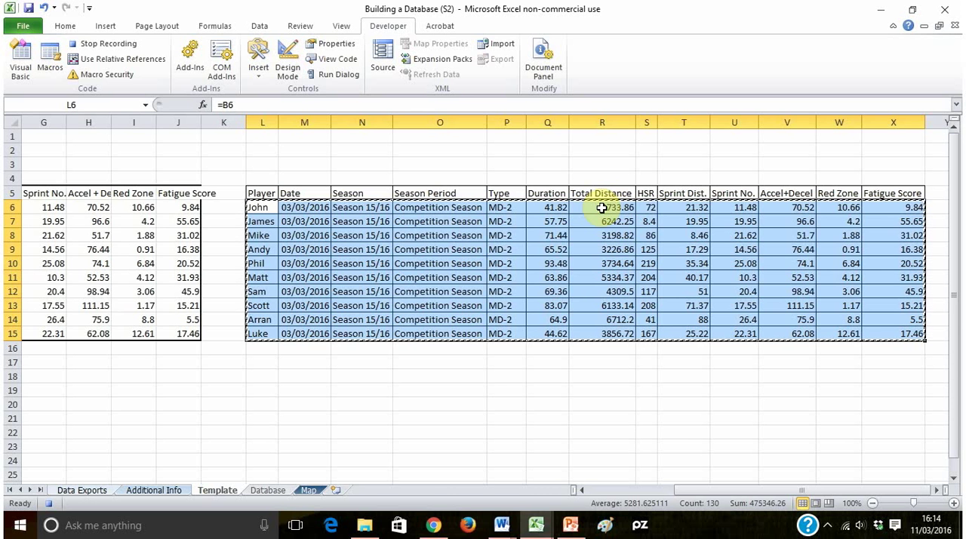
- On the Database sheet, go from A1 to the last Player entry, turn on relative references and move down to the first empty row
{"action": "left_click", "coordinate": [269, 491]}
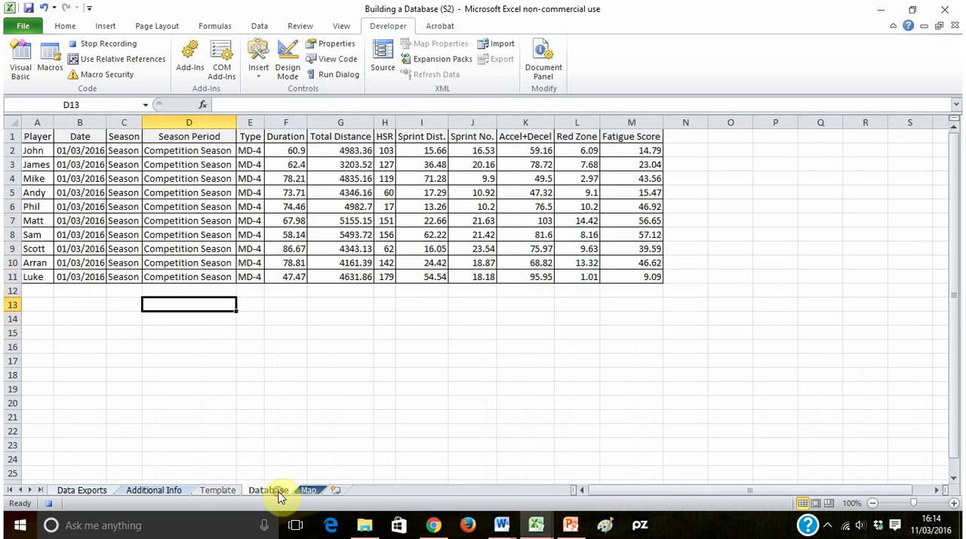
{"action": "left_click", "coordinate": [35, 136]}
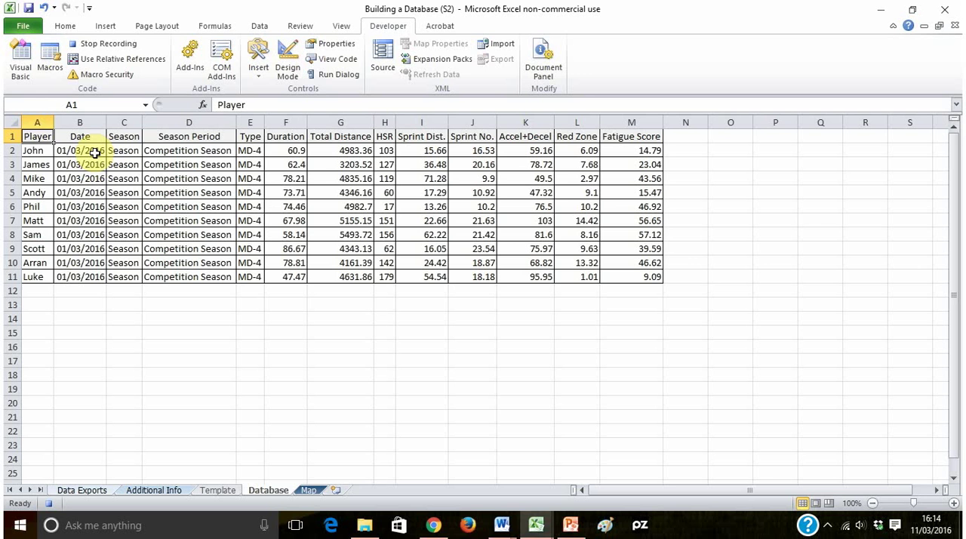
{"action": "key", "text": "ctrl+Down"}
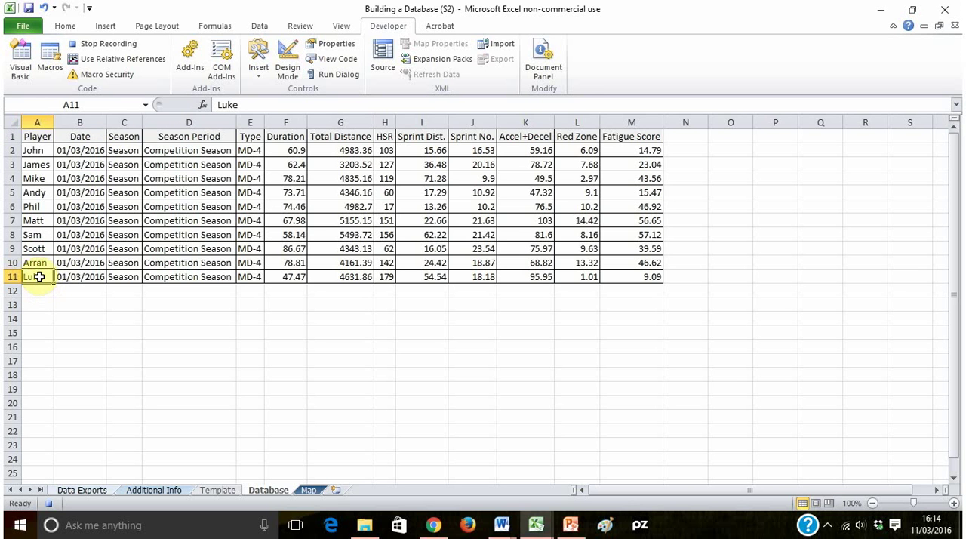
{"action": "left_click", "coordinate": [130, 63]}
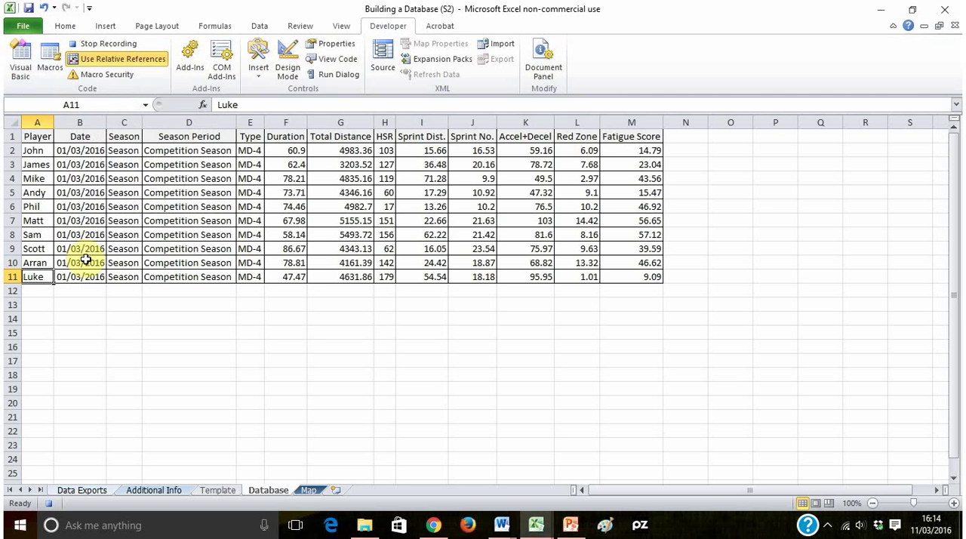
{"action": "key", "text": "Down"}
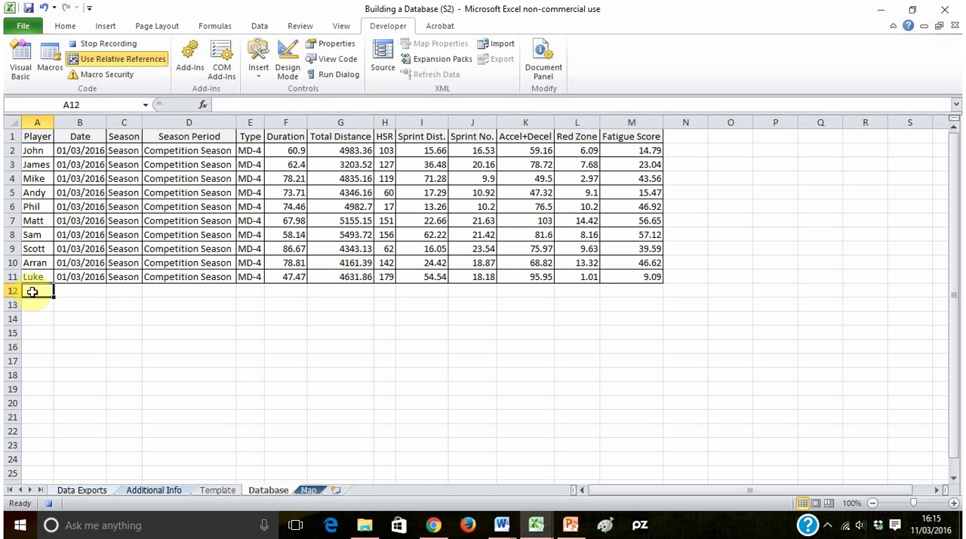
- Paste the copied session at A12 of the Database sheet as values, plus its formatting
{"action": "left_click", "coordinate": [66, 23]}
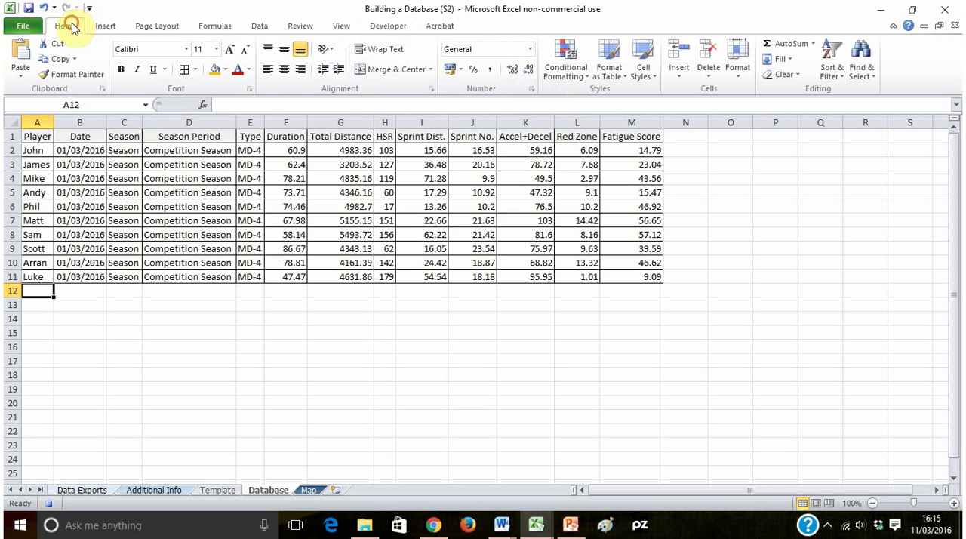
{"action": "left_click", "coordinate": [21, 75]}
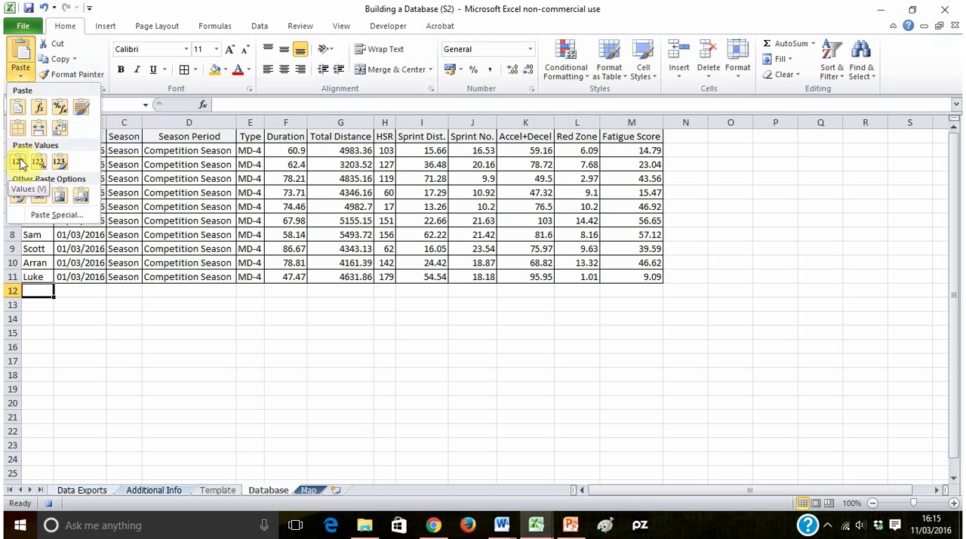
{"action": "left_click", "coordinate": [19, 161]}
{"action": "left_click", "coordinate": [23, 76]}
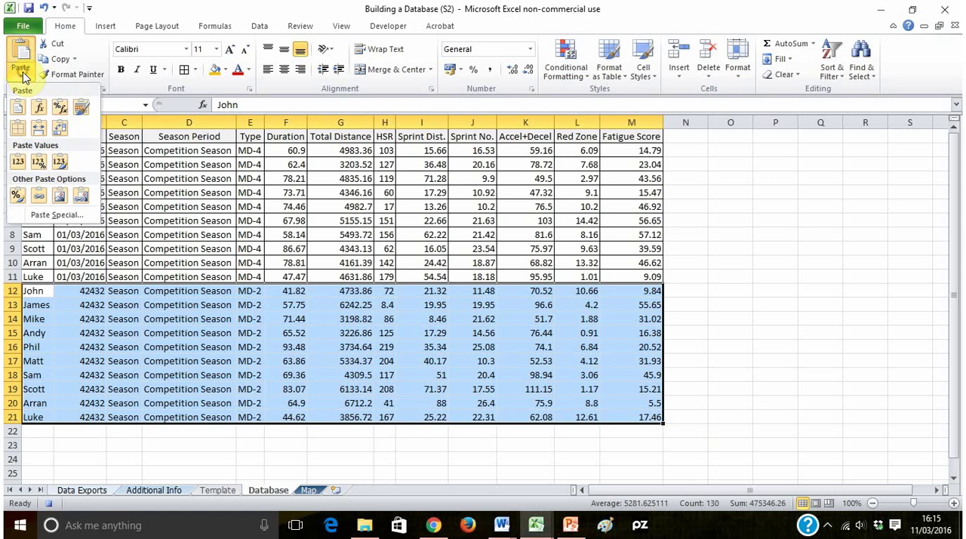
{"action": "left_click", "coordinate": [18, 195]}
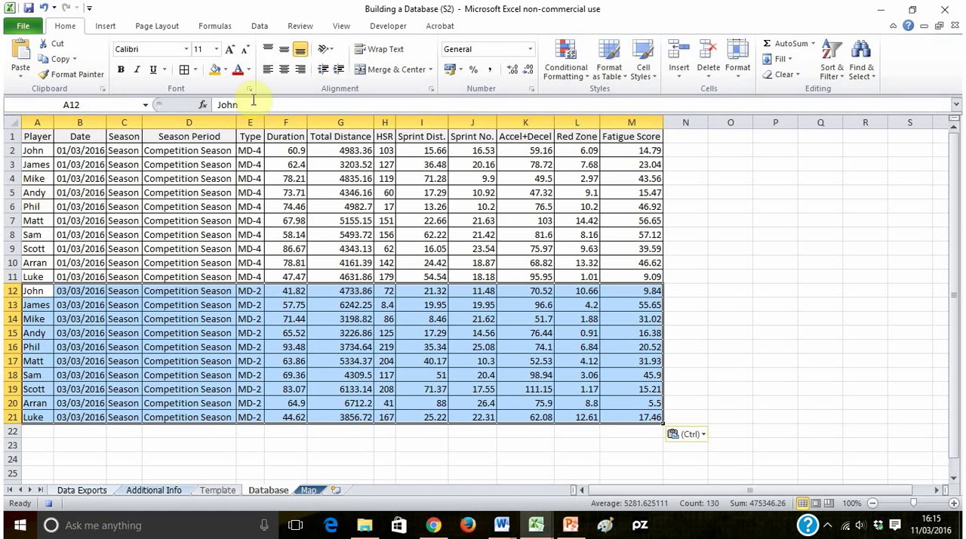
- Go to the last entry in the Database Player column and stop recording the macro
{"action": "left_click", "coordinate": [400, 31]}
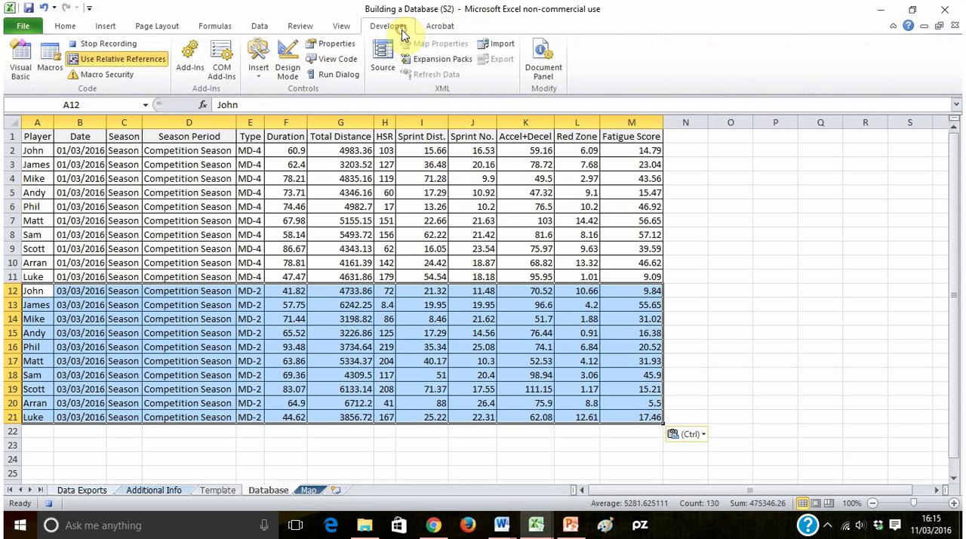
{"action": "left_click", "coordinate": [99, 61]}
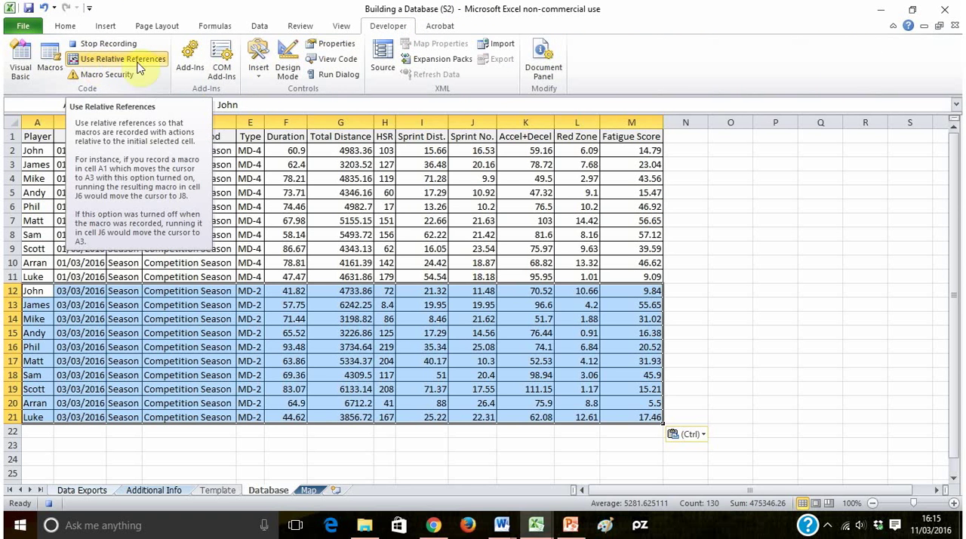
{"action": "key", "text": "ctrl+Down"}
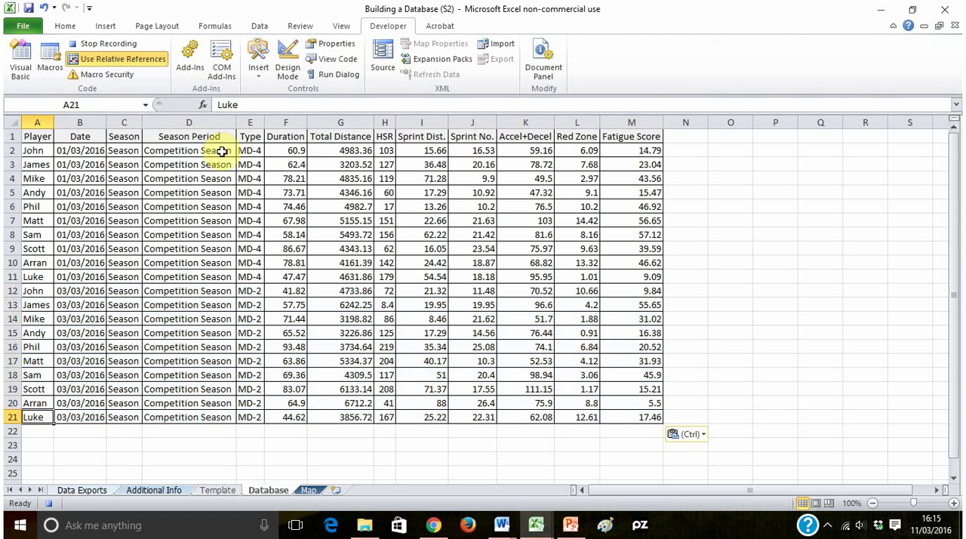
{"action": "left_click", "coordinate": [110, 43]}
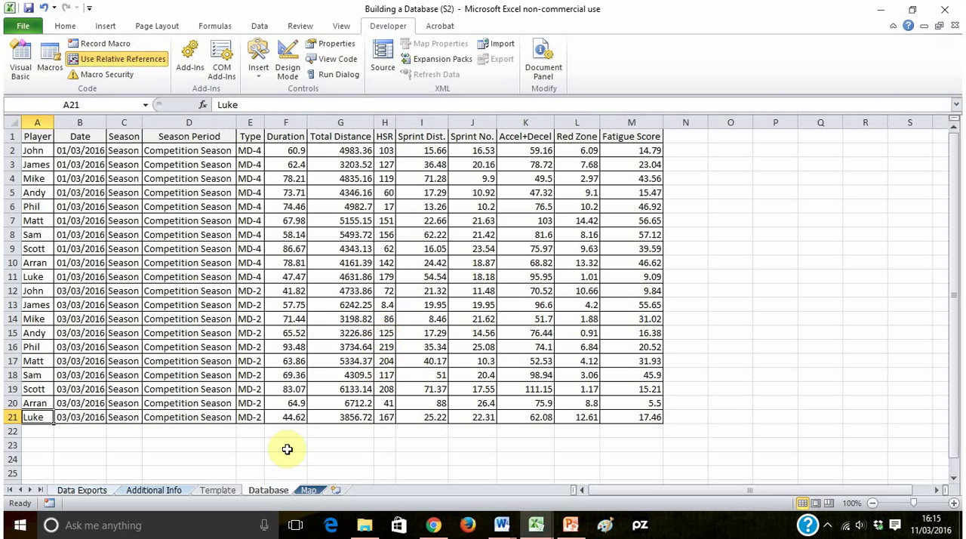
- Copy the Session 3 table A29:I39 from the Data Exports sheet
{"action": "left_click", "coordinate": [223, 492]}
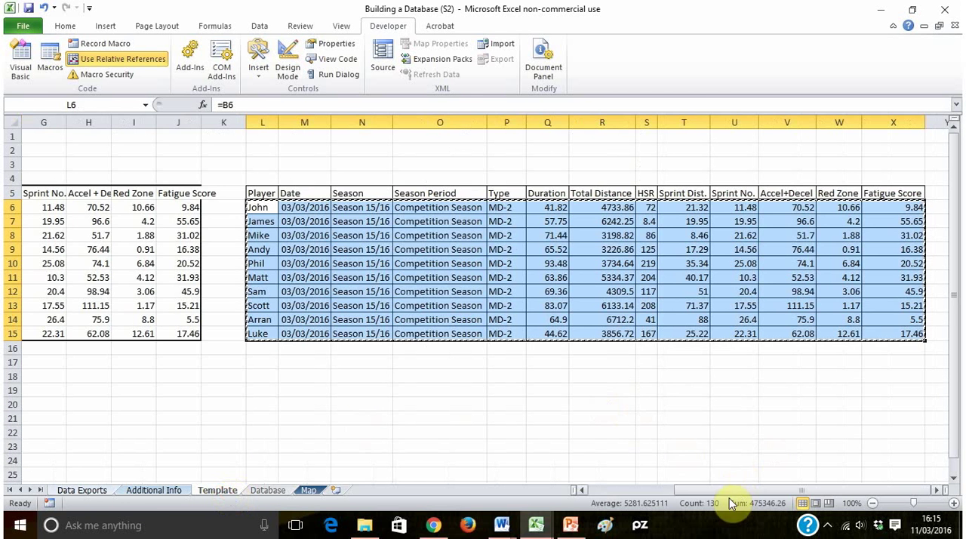
{"action": "left_click_drag", "start_coordinate": [801, 490], "coordinate": [494, 495]}
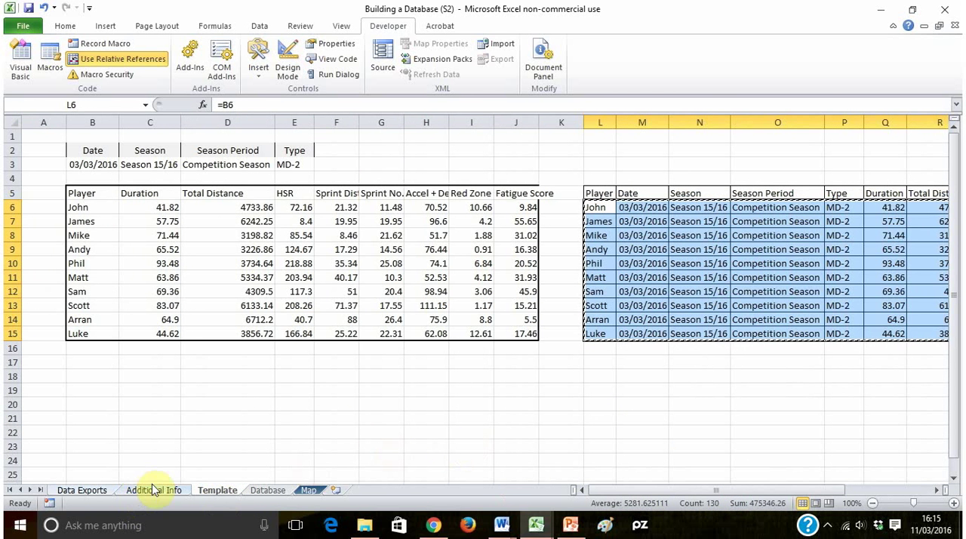
{"action": "left_click", "coordinate": [83, 490]}
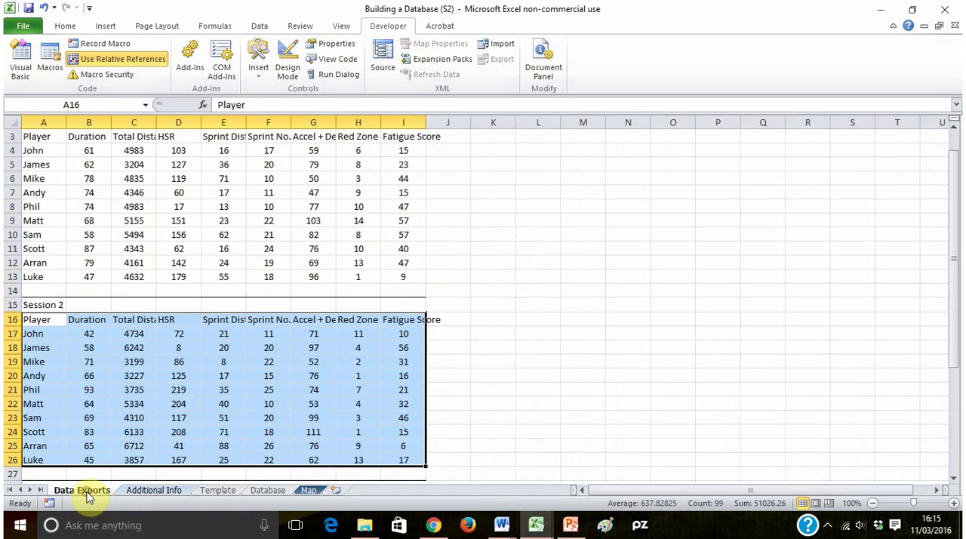
{"action": "scroll", "coordinate": [239, 351], "scroll_direction": "down", "scroll_amount": 4}
{"action": "scroll", "coordinate": [239, 351], "scroll_direction": "down", "scroll_amount": 2}
{"action": "scroll", "coordinate": [129, 334], "scroll_direction": "up", "scroll_amount": 1}
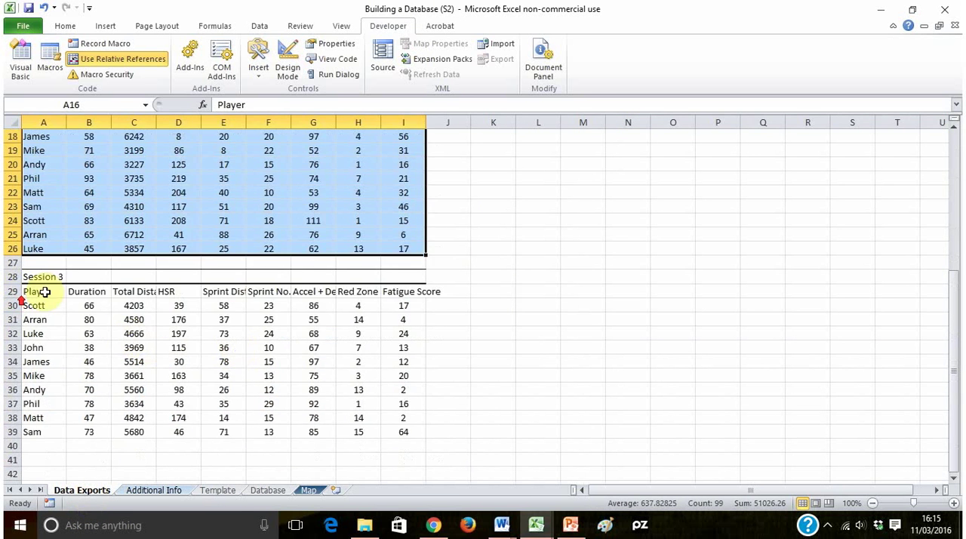
{"action": "left_click_drag", "start_coordinate": [33, 292], "coordinate": [397, 432]}
{"action": "key", "text": "ctrl+c"}
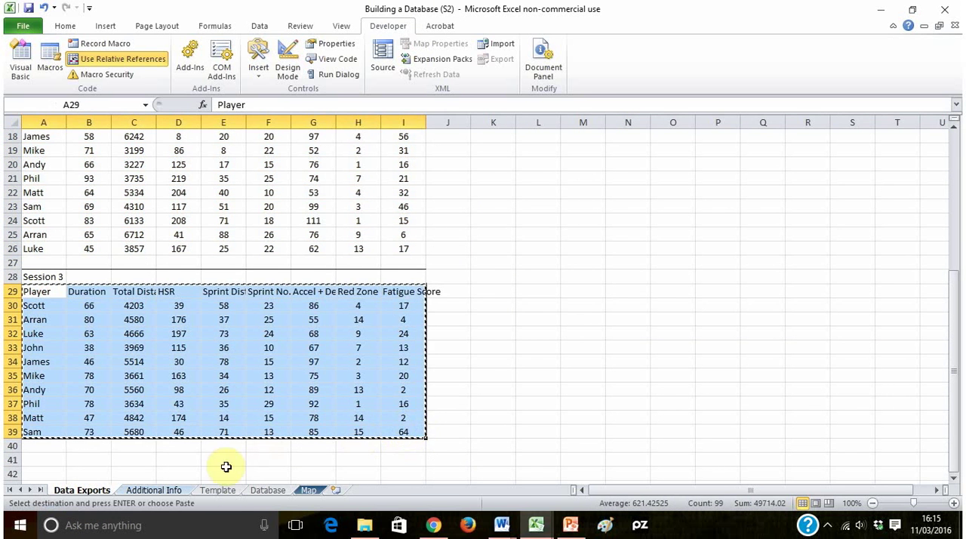
- Paste the Session 3 table as values over the existing export on the Template sheet, starting at B5
{"action": "left_click", "coordinate": [220, 490]}
{"action": "left_click", "coordinate": [93, 206]}
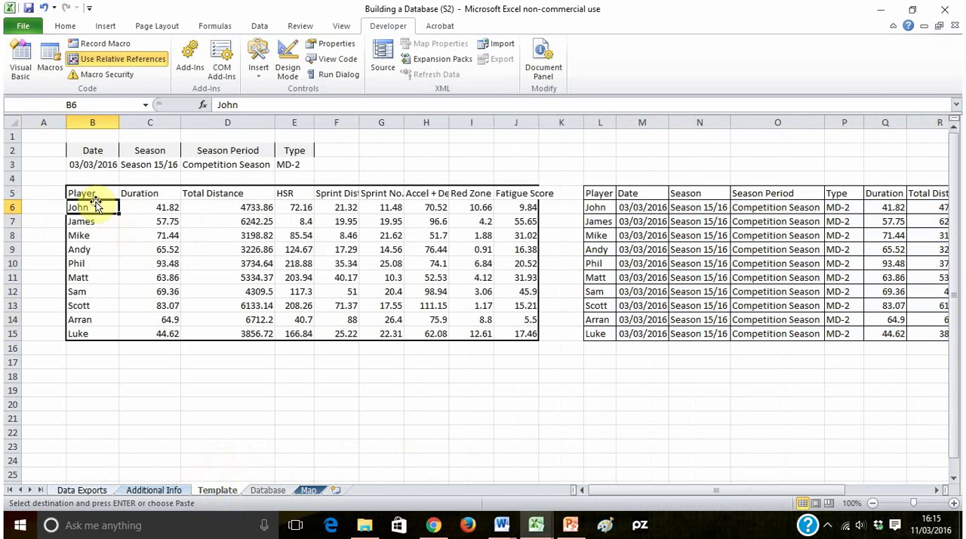
{"action": "left_click", "coordinate": [93, 194]}
{"action": "left_click", "coordinate": [64, 28]}
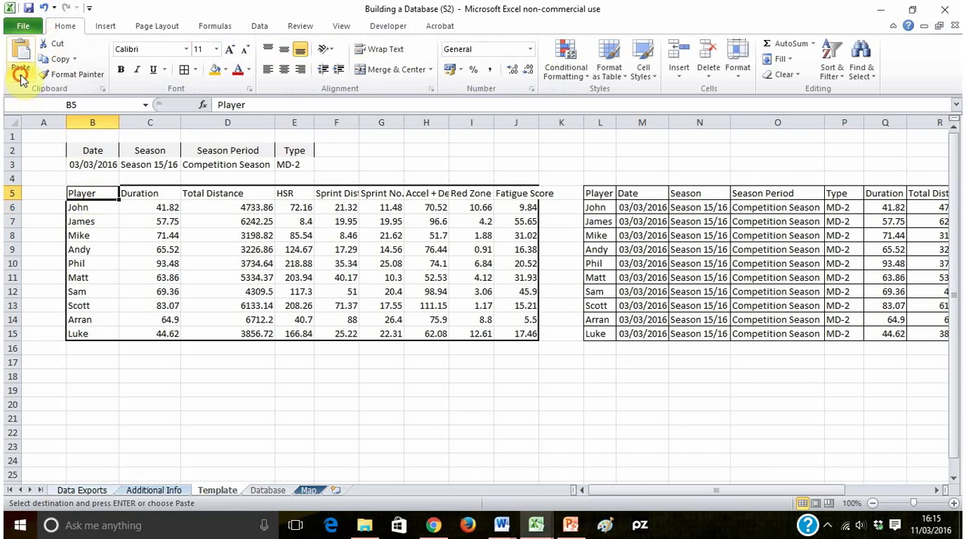
{"action": "left_click", "coordinate": [20, 72]}
{"action": "left_click", "coordinate": [19, 162]}
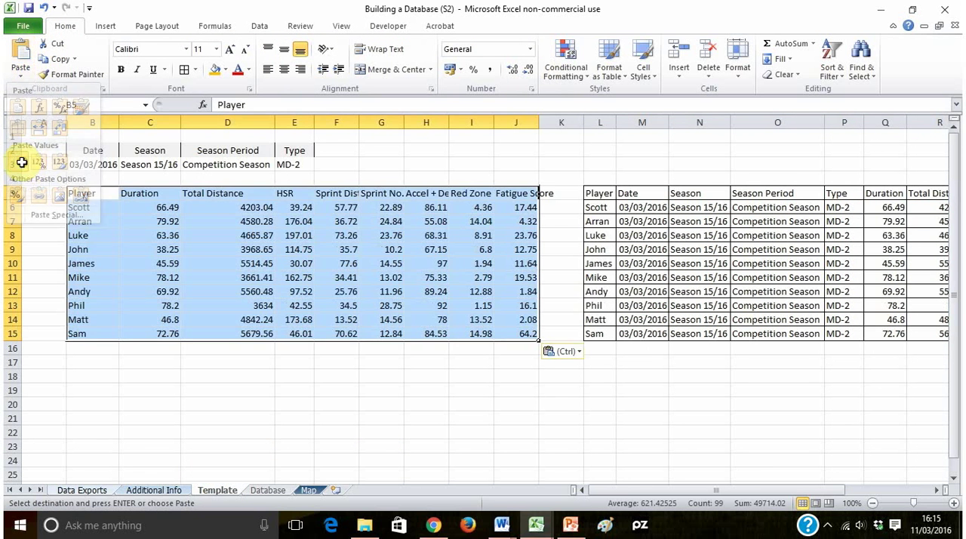
- Set the session date in B3 of the Template sheet to 04/03/2016
{"action": "left_click", "coordinate": [88, 167]}
{"action": "left_click", "coordinate": [227, 104]}
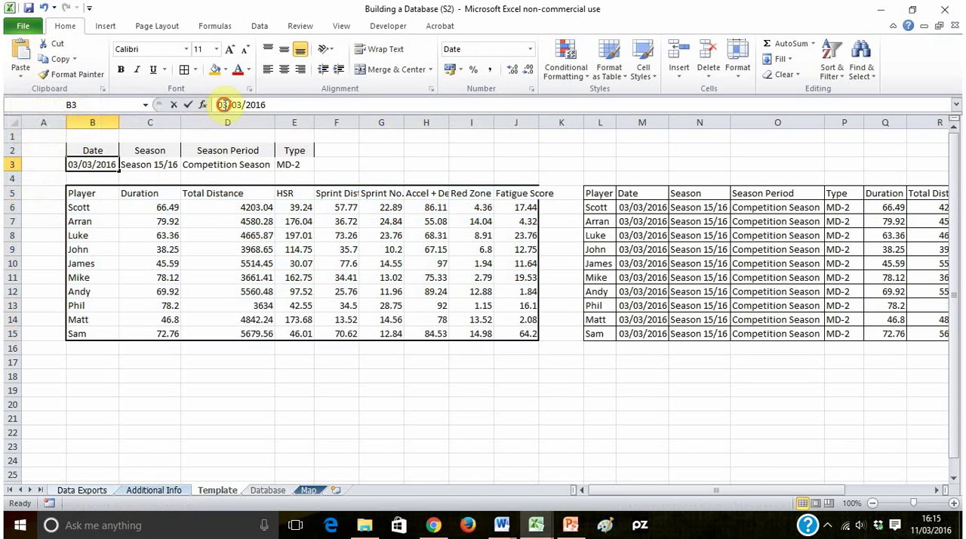
{"action": "key", "text": "BackSpace"}
{"action": "type", "text": "2"}
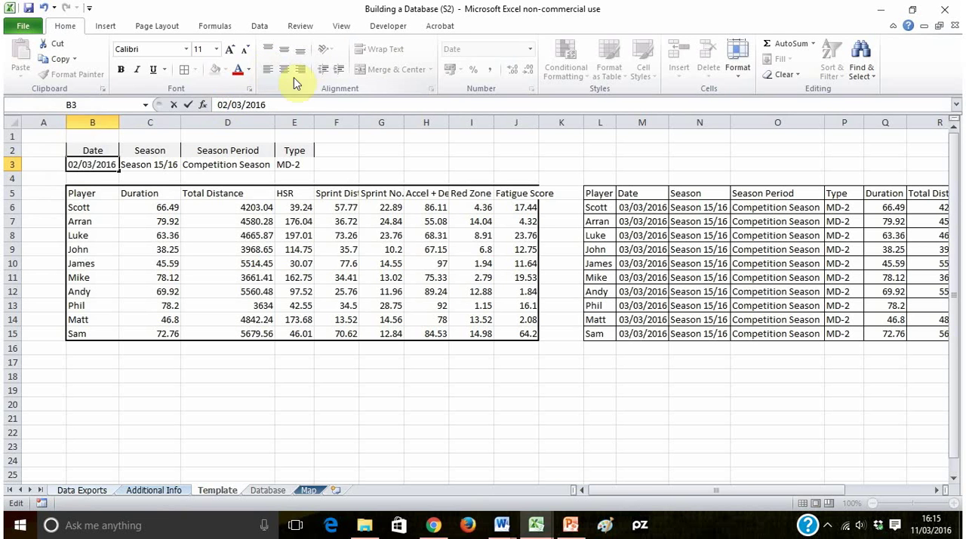
{"action": "key", "text": "BackSpace"}
{"action": "type", "text": "4"}
{"action": "key", "text": "Return"}
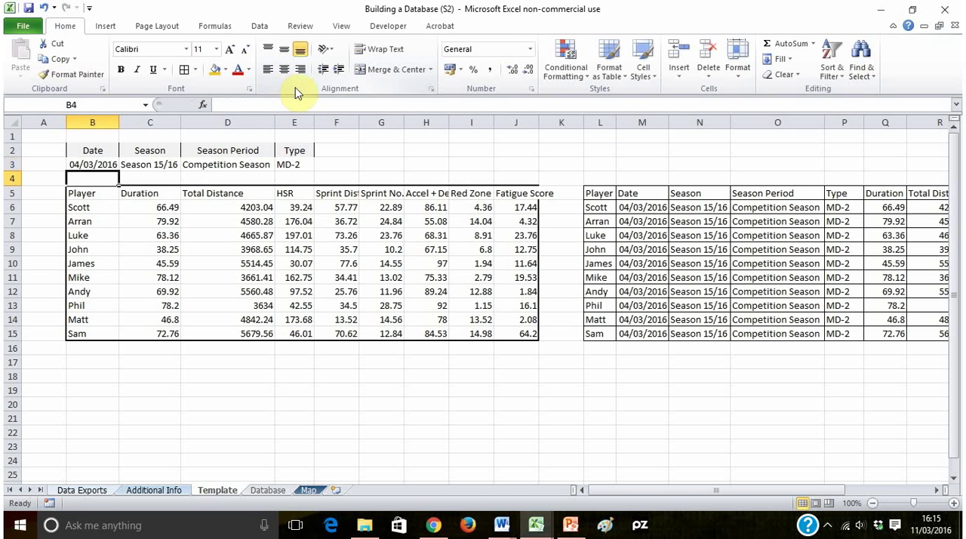
- Set the session Type in E3 of the Template sheet to MD-1
{"action": "left_click", "coordinate": [312, 164]}
{"action": "left_click", "coordinate": [320, 164]}
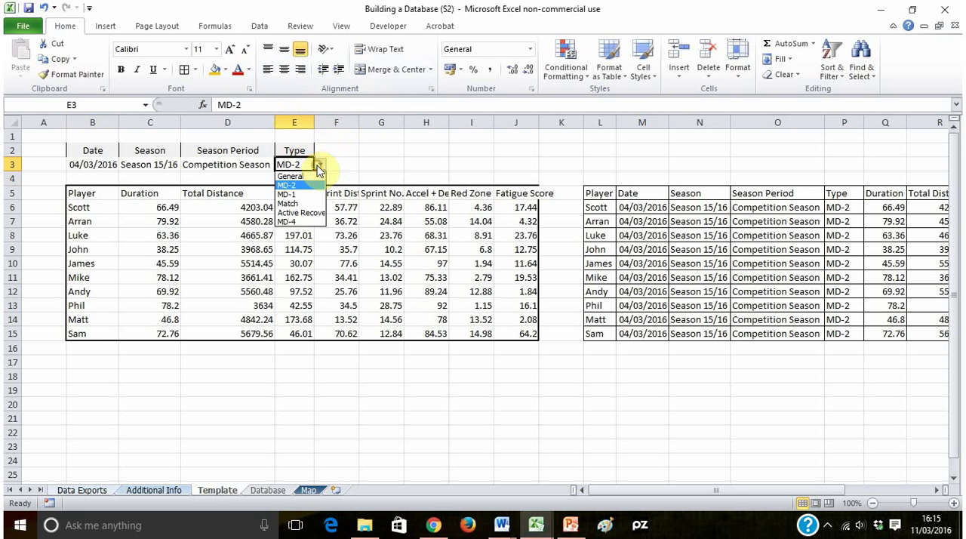
{"action": "left_click", "coordinate": [302, 189]}
{"action": "left_click", "coordinate": [415, 139]}
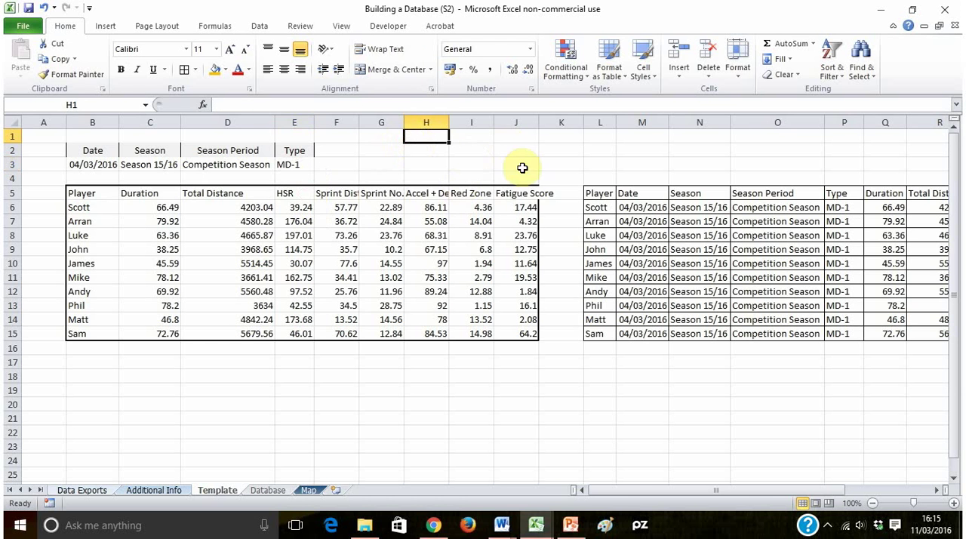
- Insert a form-control button above the export table, spanning about G2:J3, and assign the MoveData macro to it
{"action": "left_click", "coordinate": [398, 28]}
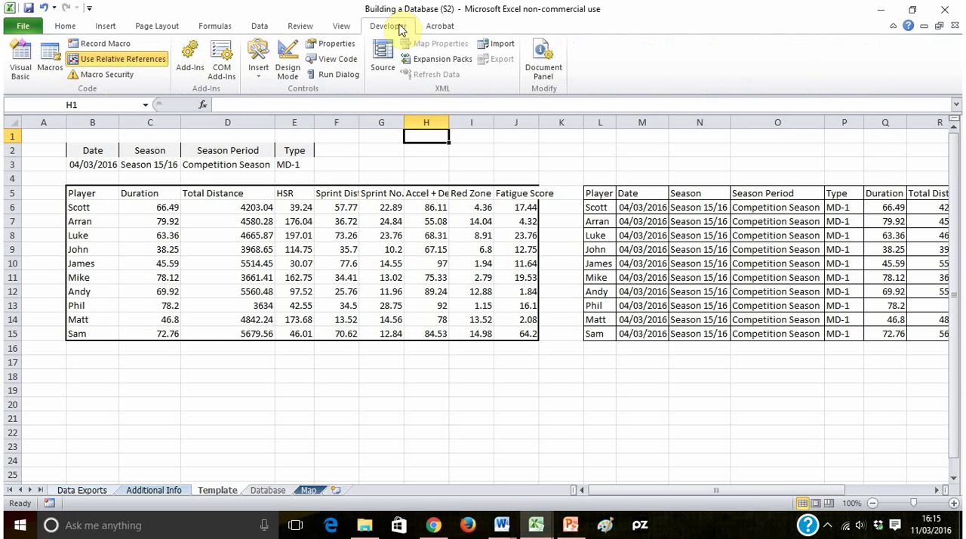
{"action": "left_click", "coordinate": [258, 75]}
{"action": "left_click", "coordinate": [252, 107]}
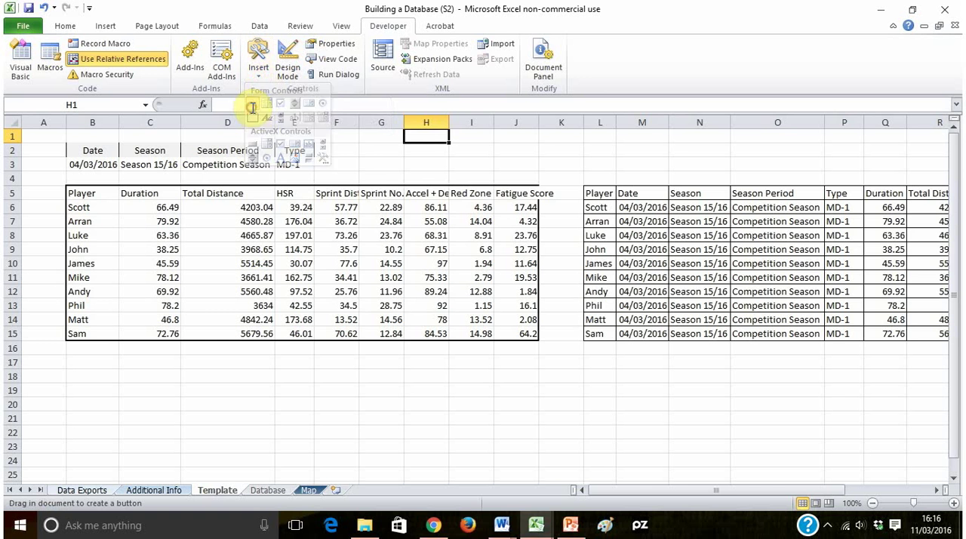
{"action": "left_click_drag", "start_coordinate": [359, 144], "coordinate": [538, 171]}
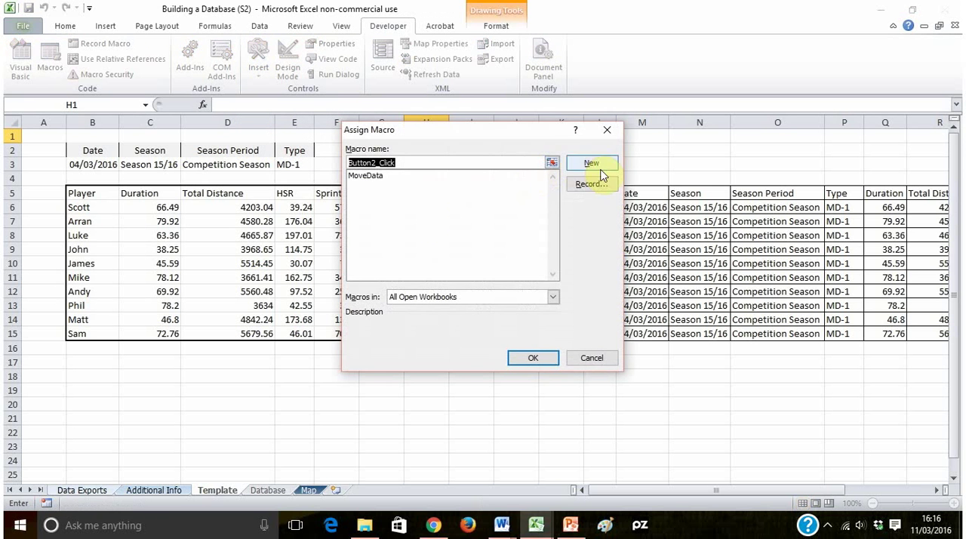
{"action": "left_click", "coordinate": [377, 178]}
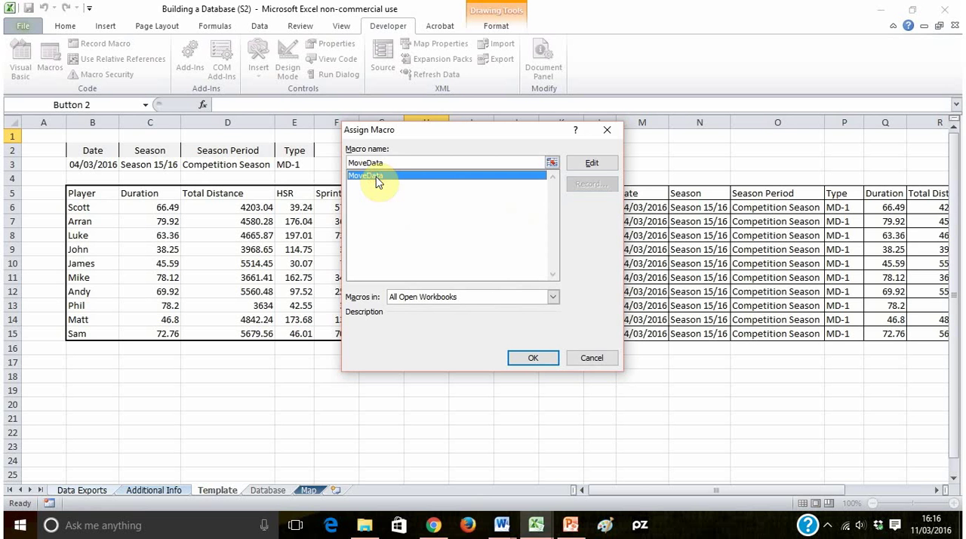
{"action": "left_click", "coordinate": [544, 360]}
{"action": "left_click", "coordinate": [570, 162]}
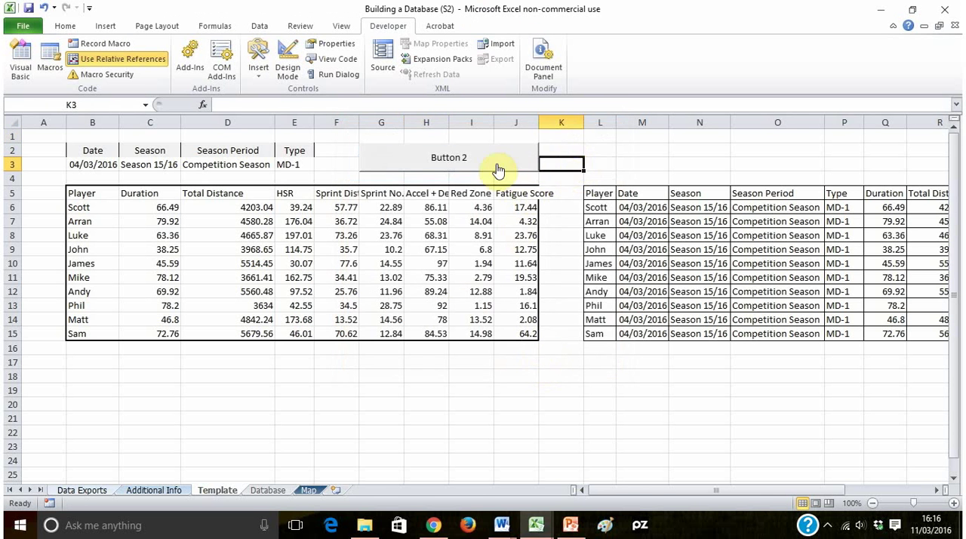
- Run MoveData with the new button and check the dates and types of the rows appended to the Database sheet
{"action": "left_click", "coordinate": [464, 160]}
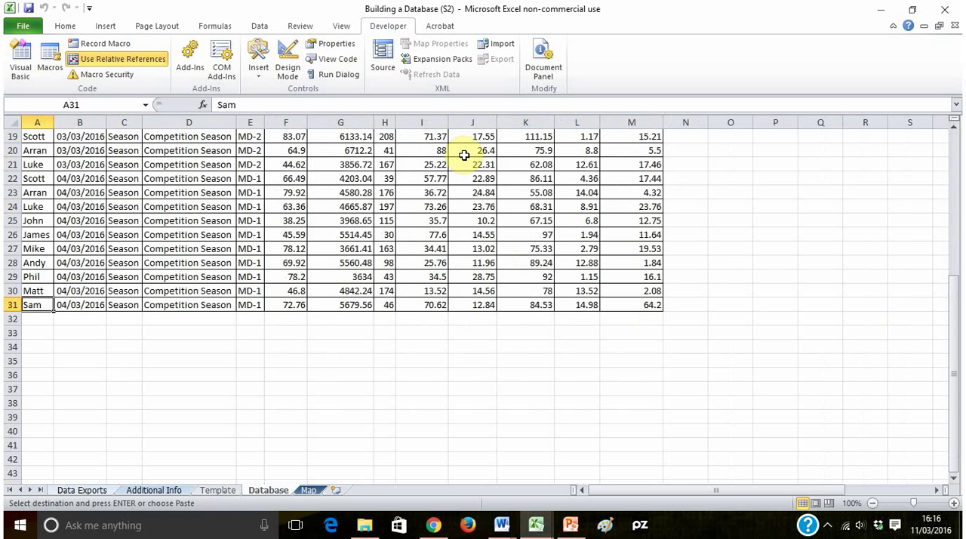
{"action": "scroll", "coordinate": [286, 324], "scroll_direction": "up", "scroll_amount": 2}
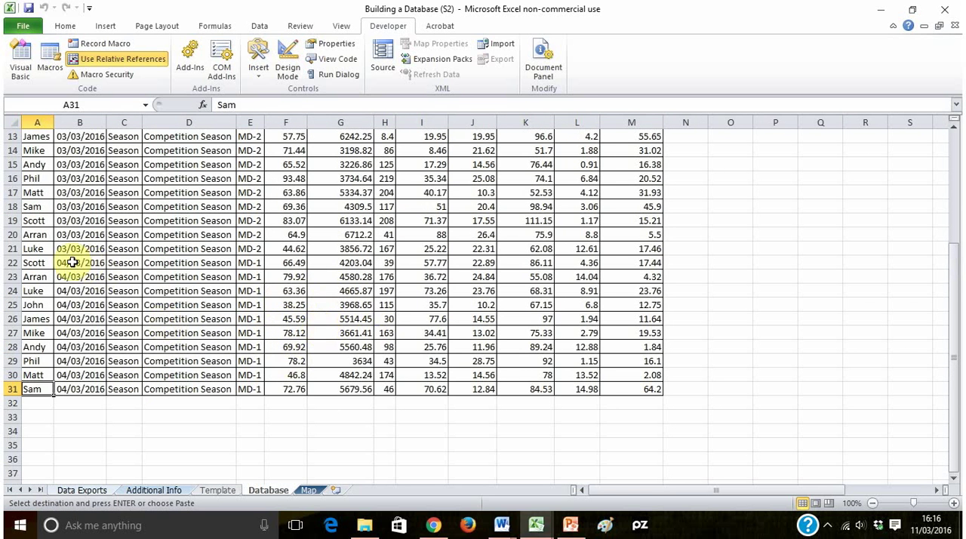
{"action": "left_click_drag", "start_coordinate": [76, 262], "coordinate": [79, 379]}
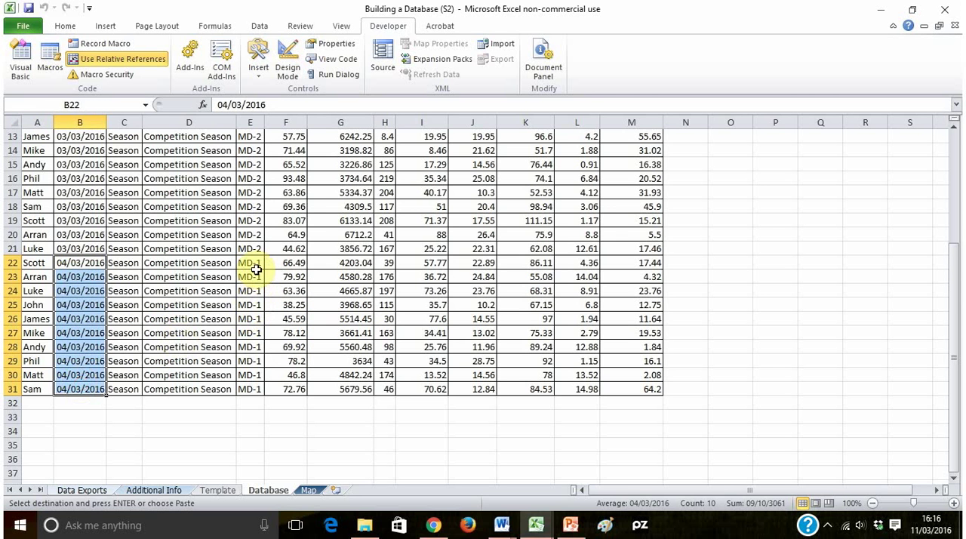
{"action": "left_click_drag", "start_coordinate": [251, 264], "coordinate": [253, 384]}
{"action": "scroll", "coordinate": [353, 350], "scroll_direction": "up", "scroll_amount": 4}
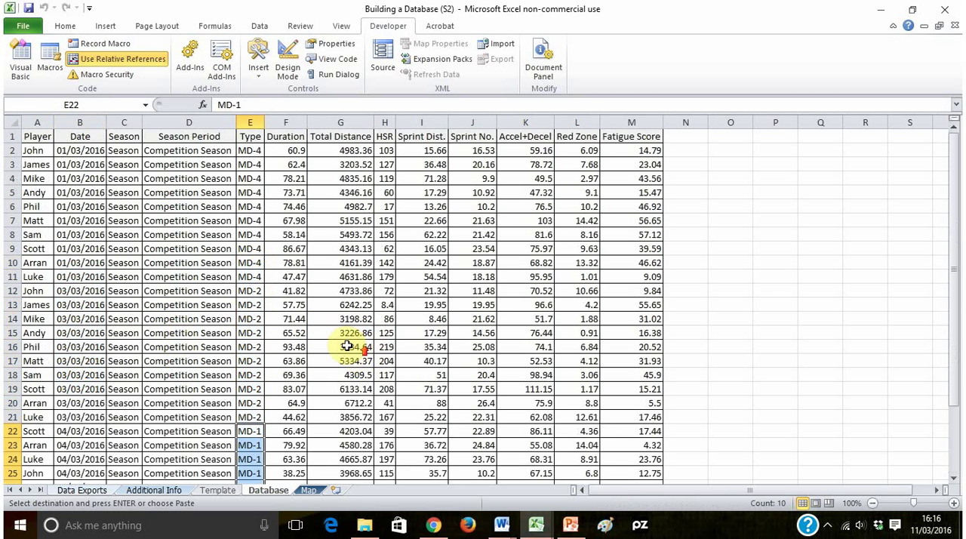
{"action": "scroll", "coordinate": [163, 335], "scroll_direction": "down", "scroll_amount": 1}
{"action": "scroll", "coordinate": [163, 335], "scroll_direction": "down", "scroll_amount": 1}
{"action": "scroll", "coordinate": [170, 336], "scroll_direction": "up", "scroll_amount": 2}
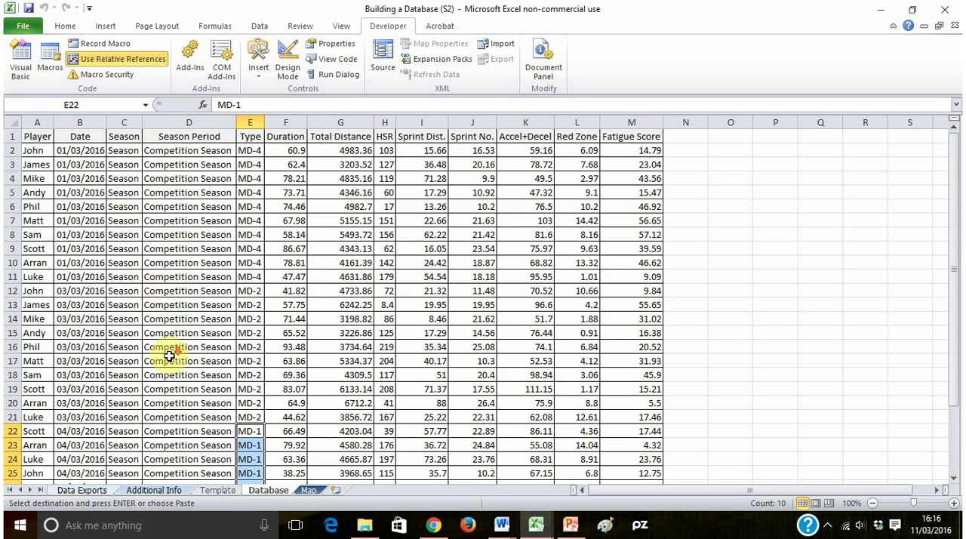
{"action": "scroll", "coordinate": [166, 356], "scroll_direction": "down", "scroll_amount": 3}
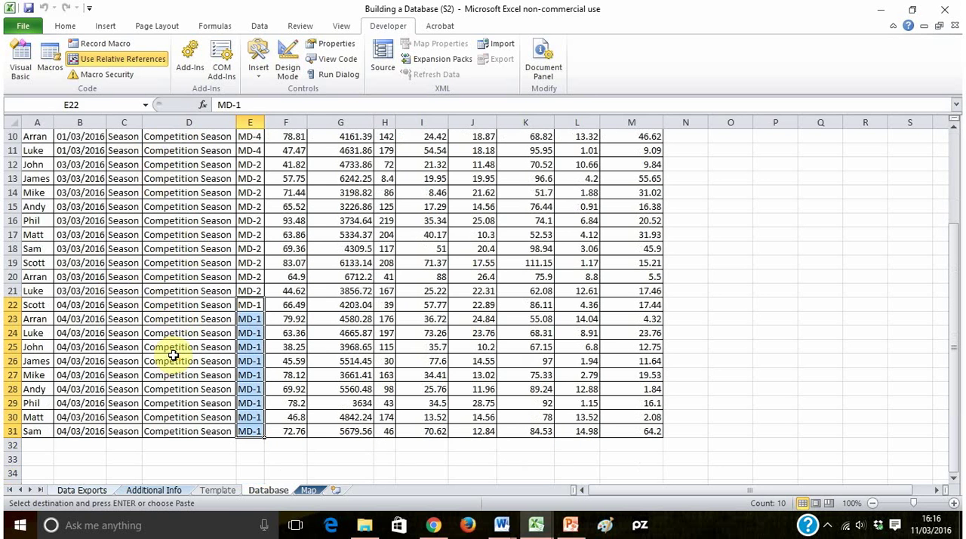
{"action": "left_click", "coordinate": [332, 319]}
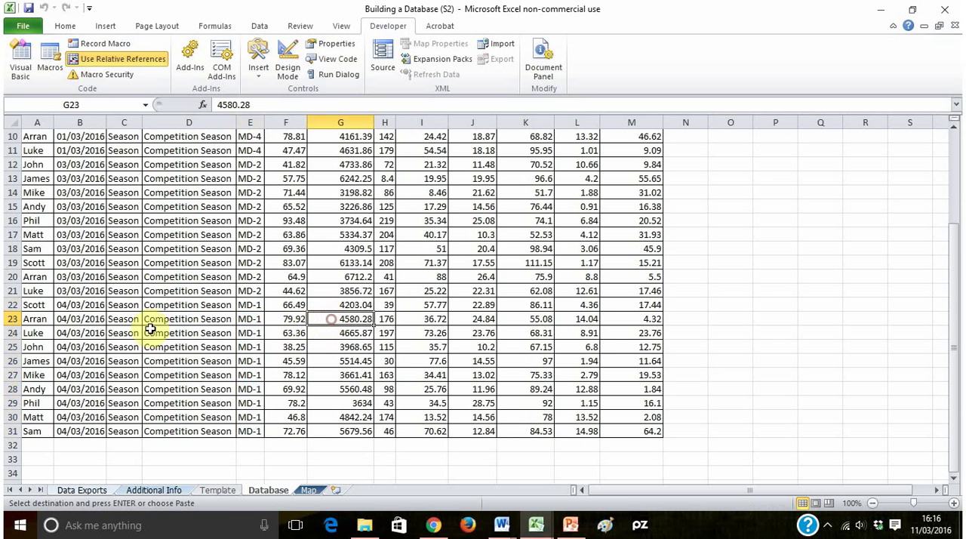
- Set the Template session details to Season 16/17, season period Pre-Season and type Active Recovery
{"action": "left_click", "coordinate": [213, 490]}
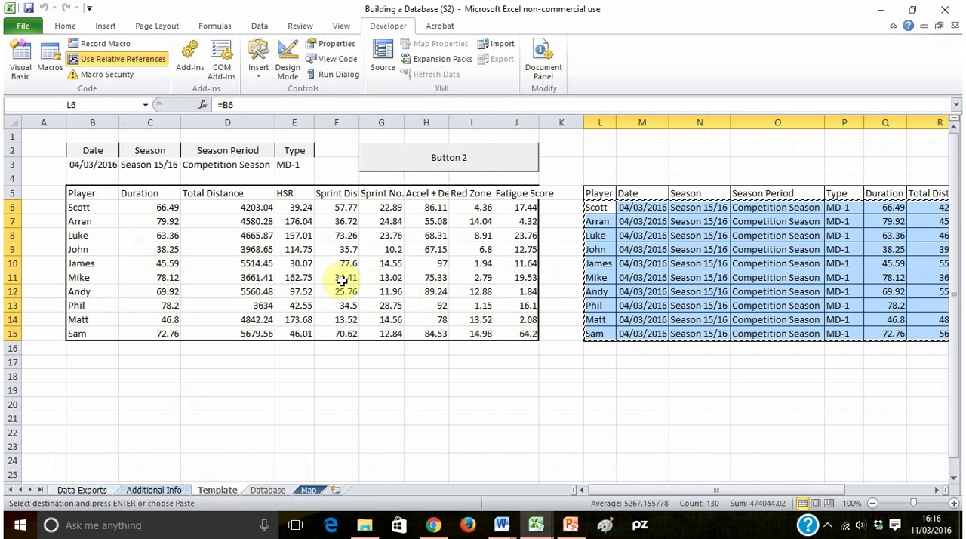
{"action": "left_click", "coordinate": [172, 165]}
{"action": "left_click", "coordinate": [187, 164]}
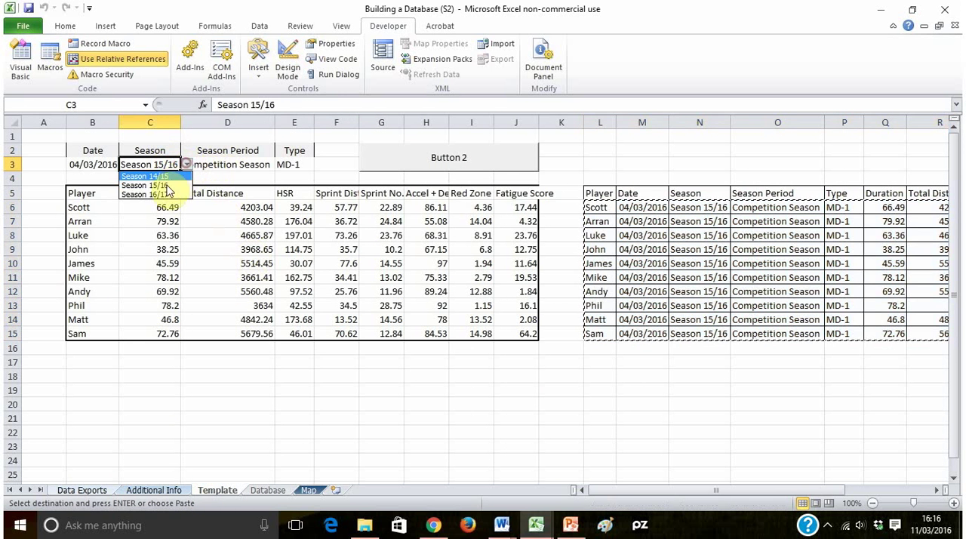
{"action": "left_click", "coordinate": [151, 194]}
{"action": "left_click", "coordinate": [257, 164]}
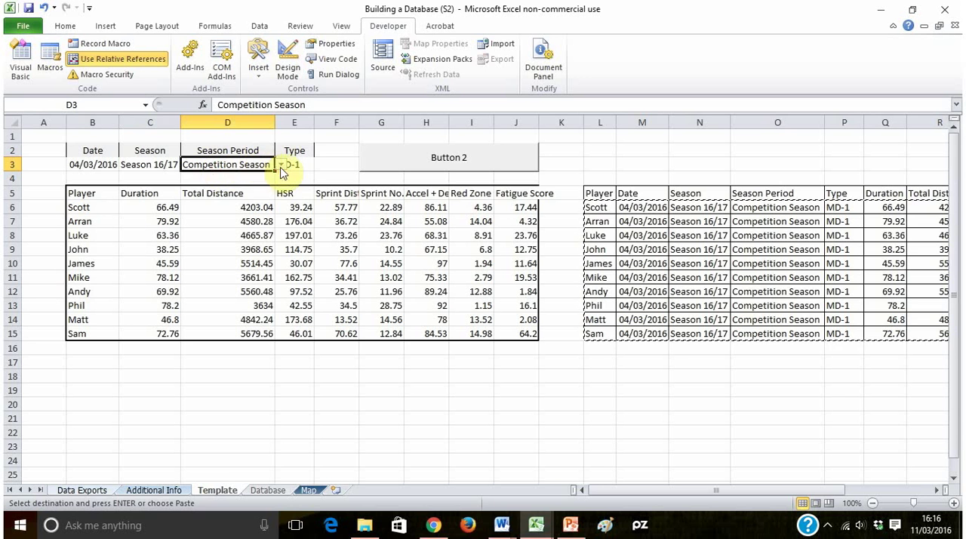
{"action": "left_click", "coordinate": [280, 165]}
{"action": "left_click", "coordinate": [241, 175]}
{"action": "left_click", "coordinate": [297, 168]}
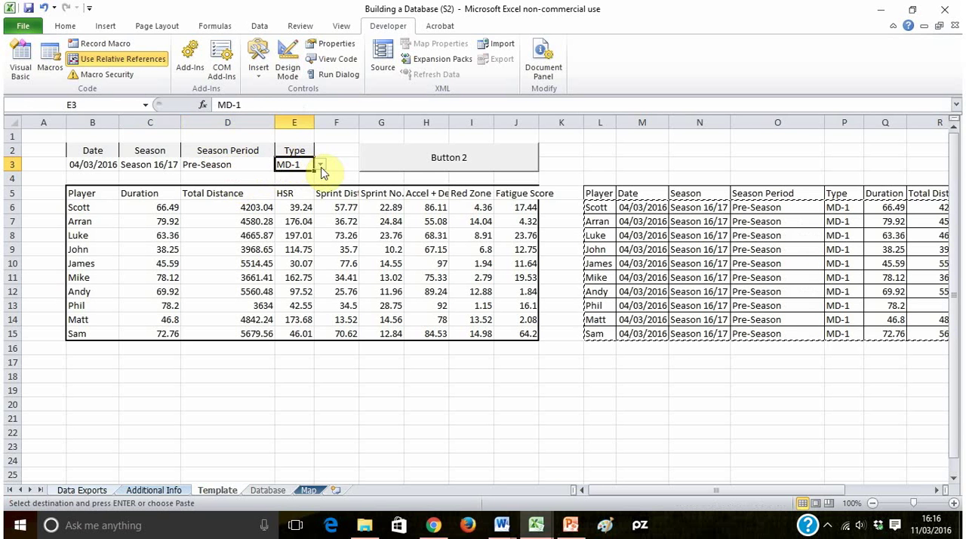
{"action": "left_click", "coordinate": [320, 165]}
{"action": "left_click", "coordinate": [310, 217]}
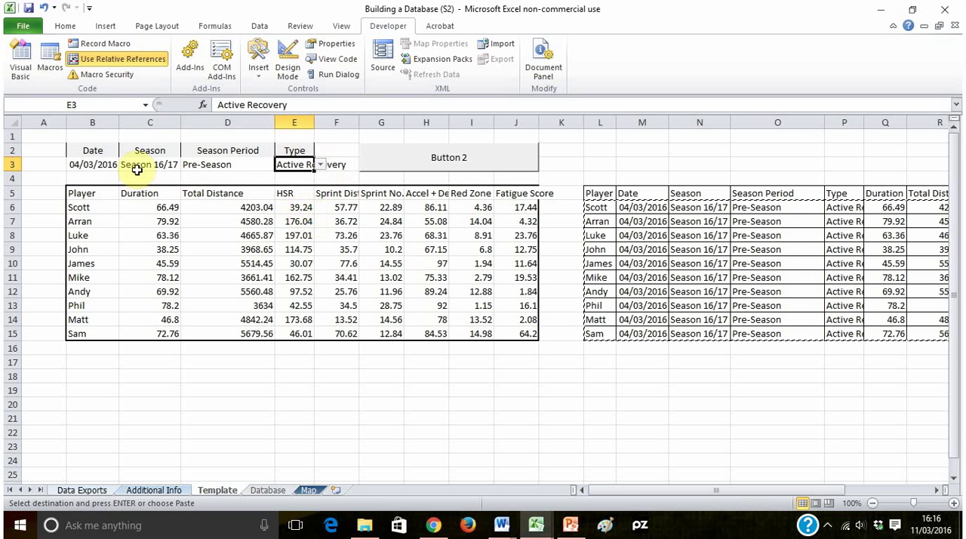
- Set the session date in B3 to 04/03/2017
{"action": "left_click", "coordinate": [82, 164]}
{"action": "left_click", "coordinate": [224, 104]}
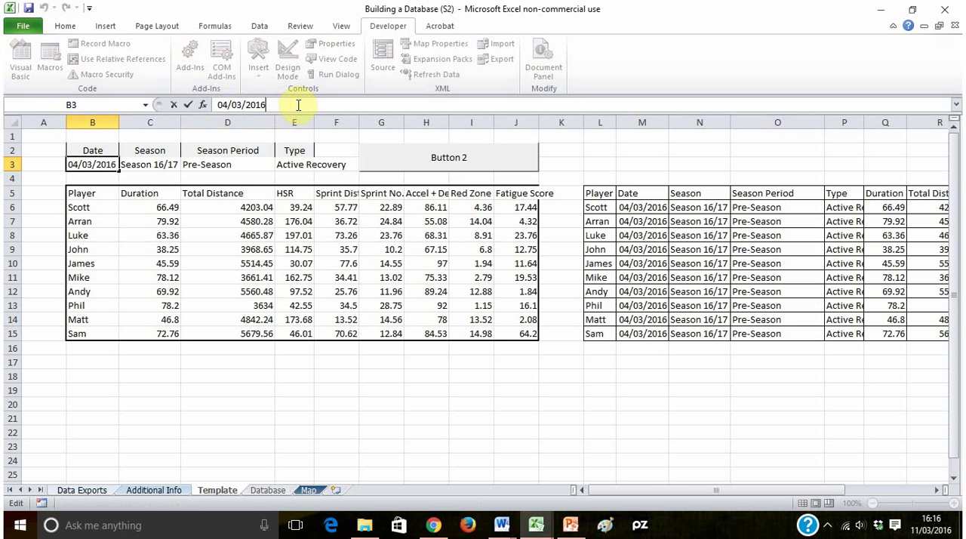
{"action": "key", "text": "Return"}
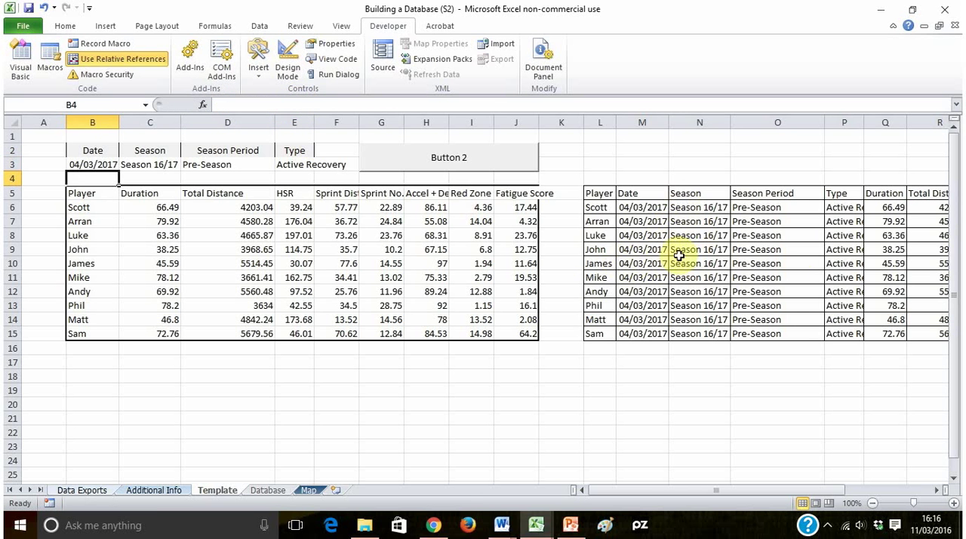
- Run the macro button on the Template sheet to append the Season 16/17 session to Database
{"action": "left_click_drag", "start_coordinate": [717, 493], "coordinate": [760, 491]}
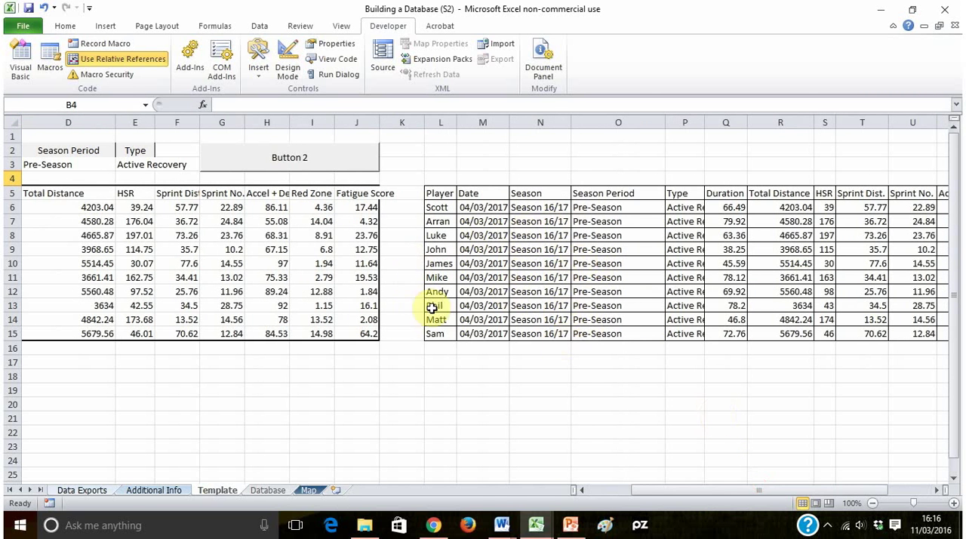
{"action": "left_click", "coordinate": [293, 163]}
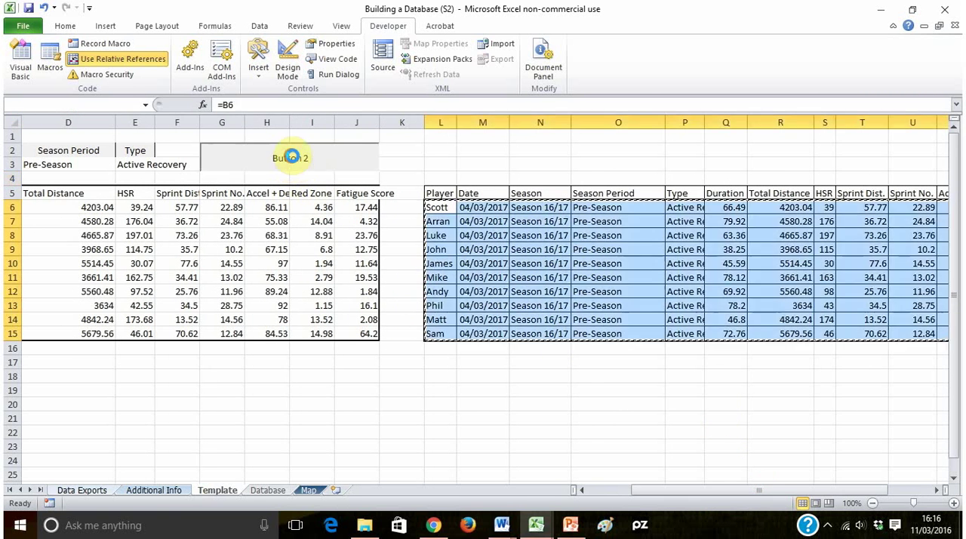